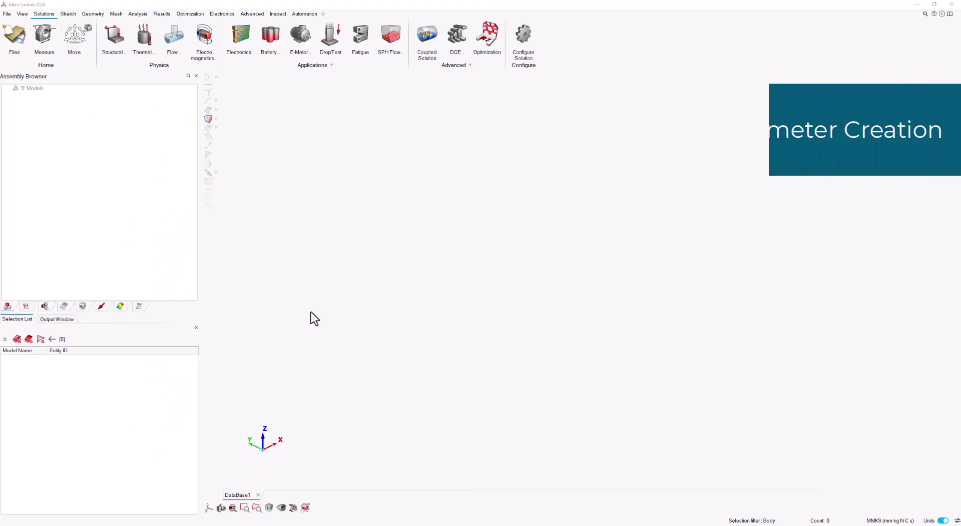
# Create a SimLab parameter named MeshSize with type length and a value of 4 mm
pyautogui.click(144, 308)
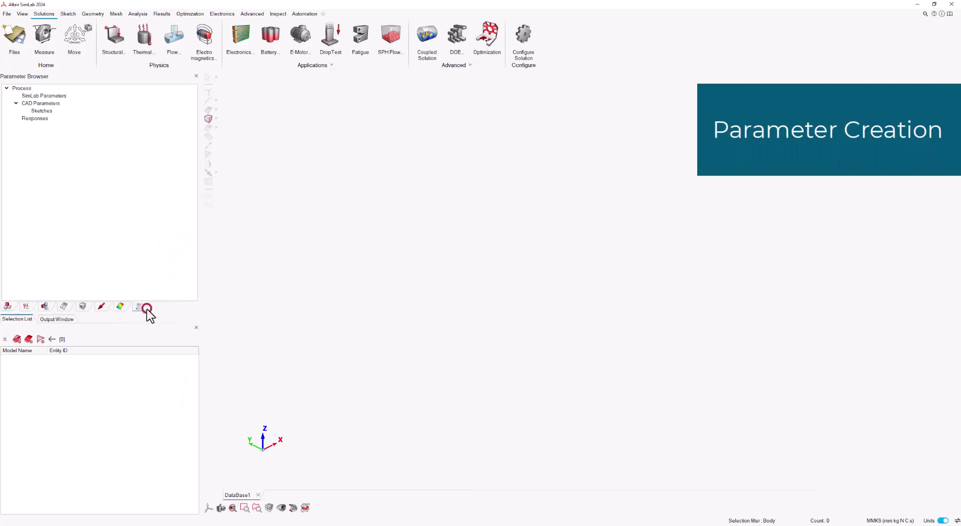
pyautogui.doubleClick(54, 96)
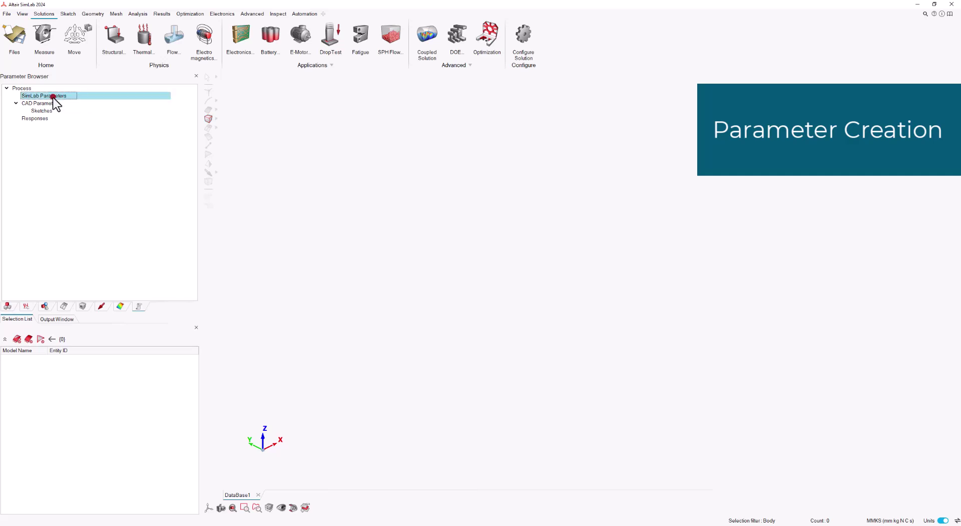
pyautogui.moveTo(506, 215); pyautogui.dragTo(412, 172)
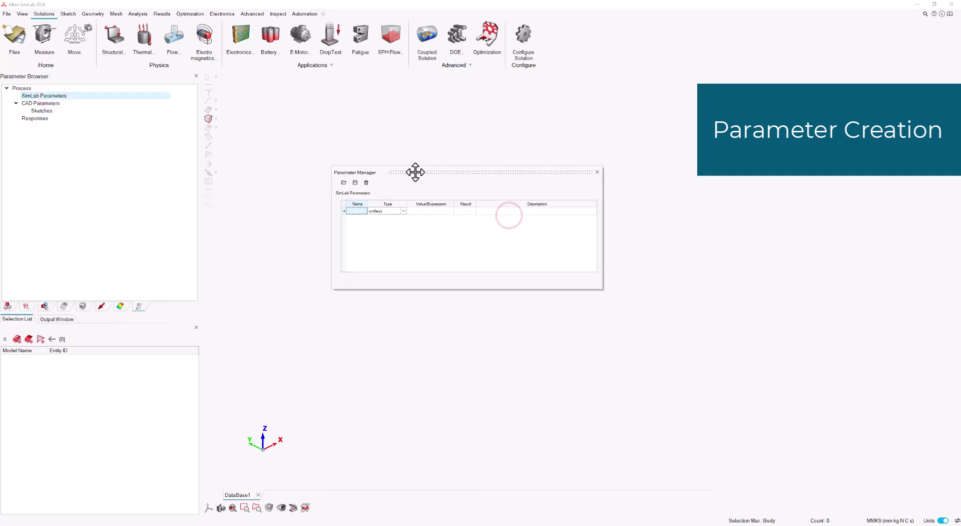
pyautogui.click(360, 215)
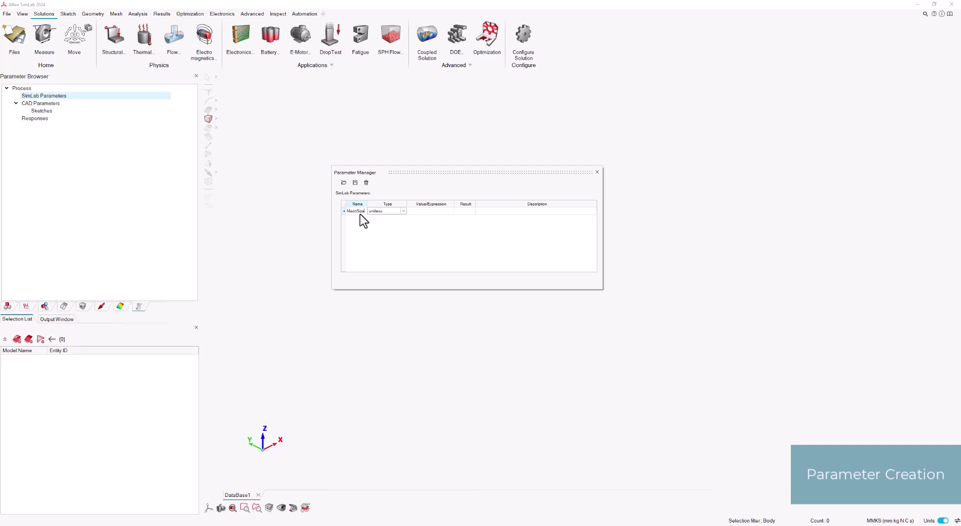
pyautogui.click(406, 211)
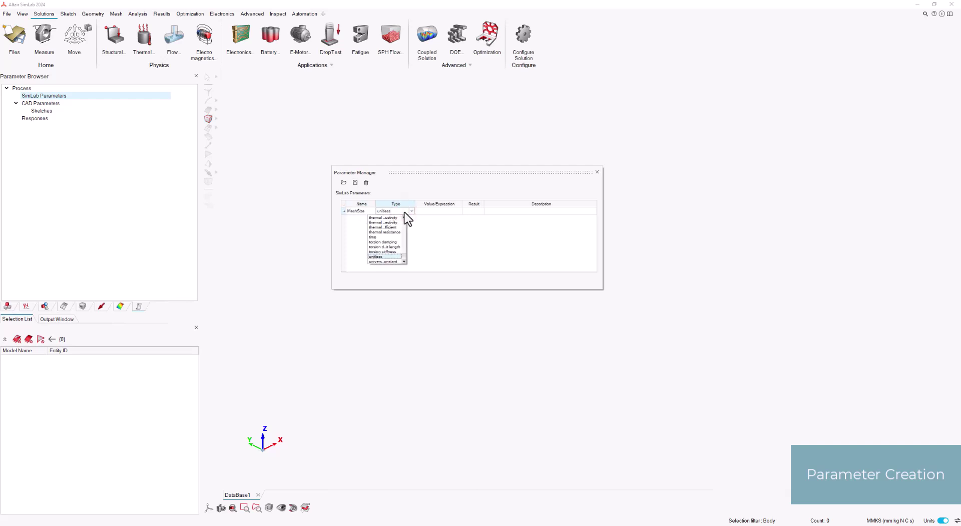
pyautogui.press('l')
pyautogui.click(398, 219)
pyautogui.click(424, 215)
pyautogui.write('4')
pyautogui.press('Return')
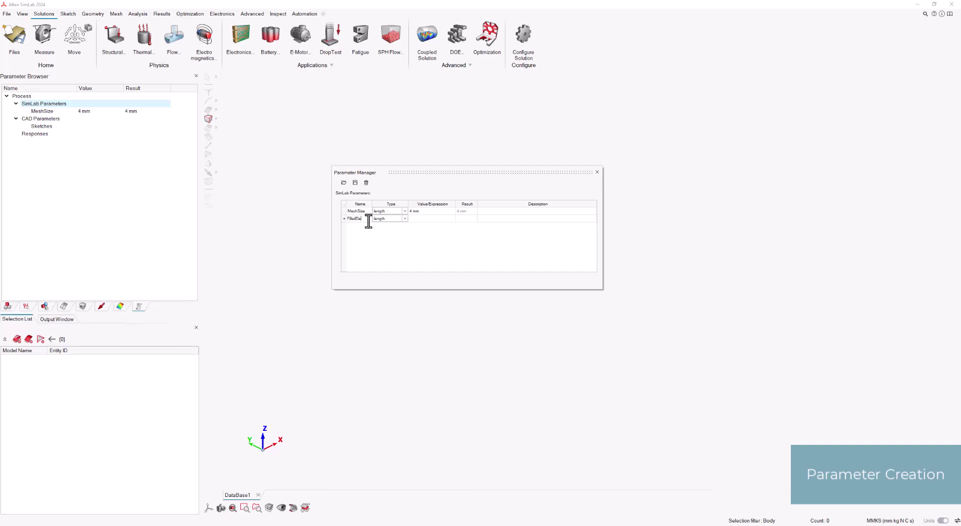
# Add a parameter named FilletElem with type integer and a value of 3
pyautogui.click(404, 219)
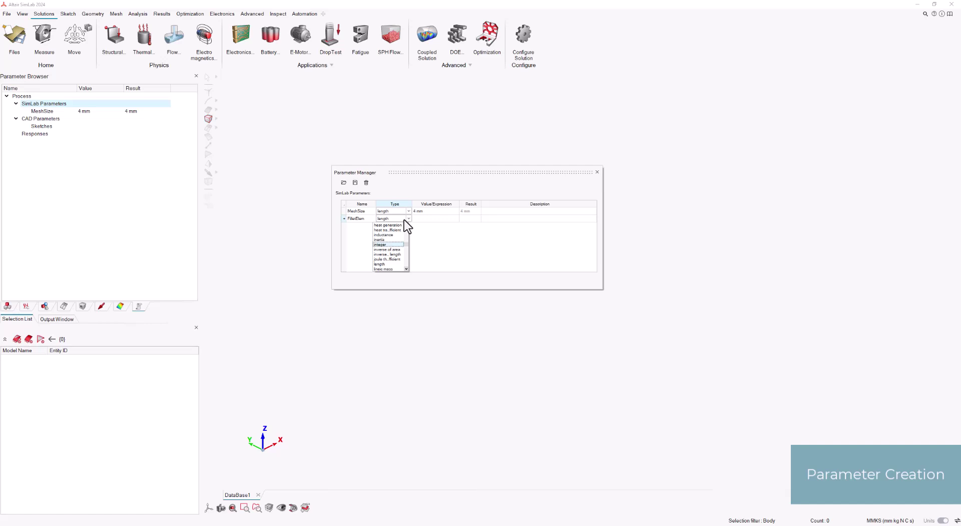
pyautogui.click(391, 244)
pyautogui.click(429, 219)
pyautogui.write('3')
pyautogui.press('Return')
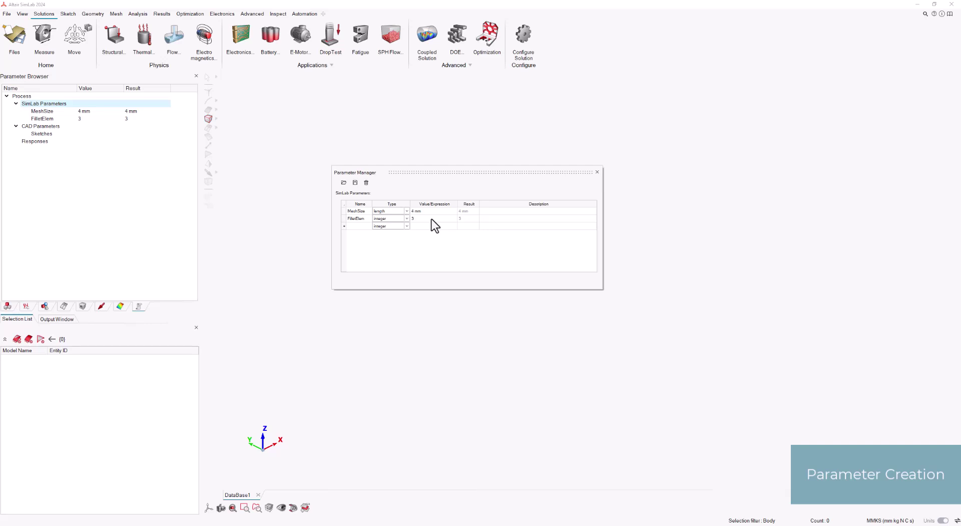
# Add a parameter named Force_Y with type force and a value of -1000 N
pyautogui.click(403, 228)
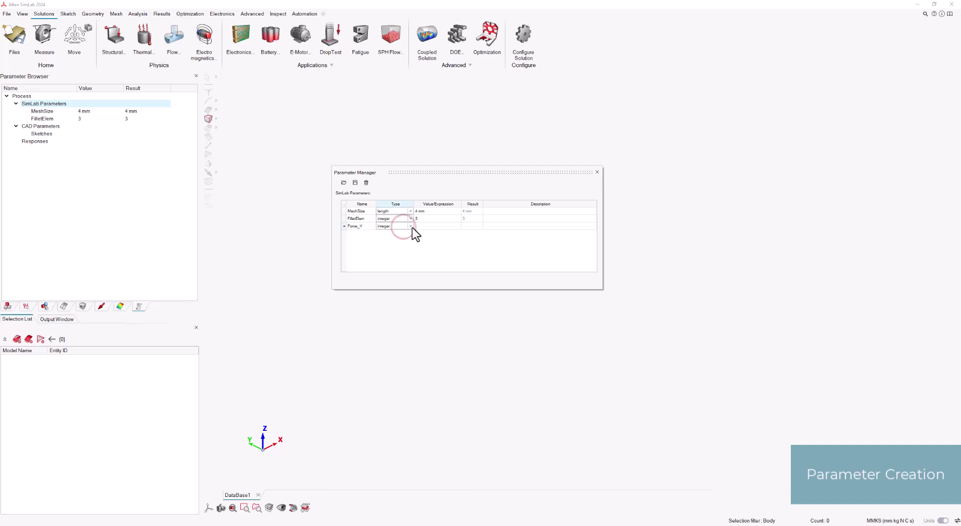
pyautogui.click(413, 226)
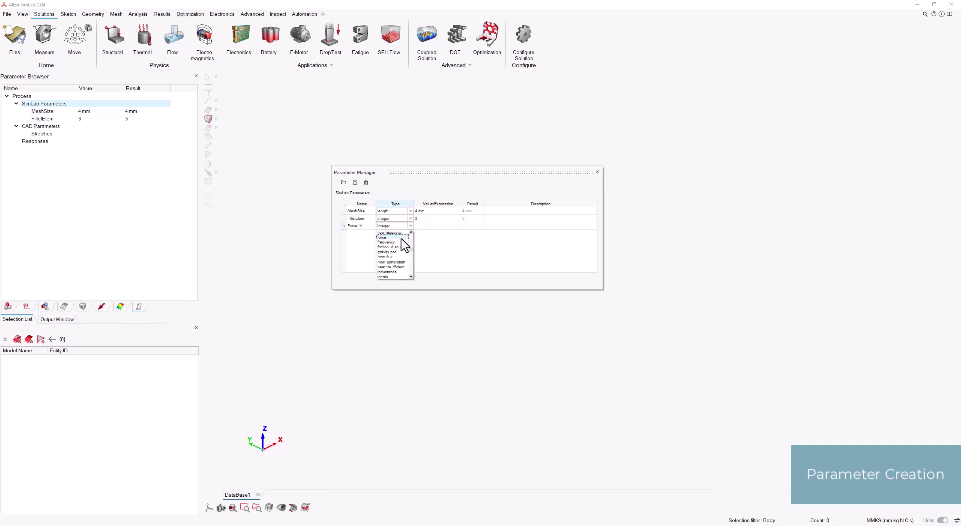
pyautogui.click(397, 237)
pyautogui.click(426, 228)
pyautogui.write('-1000')
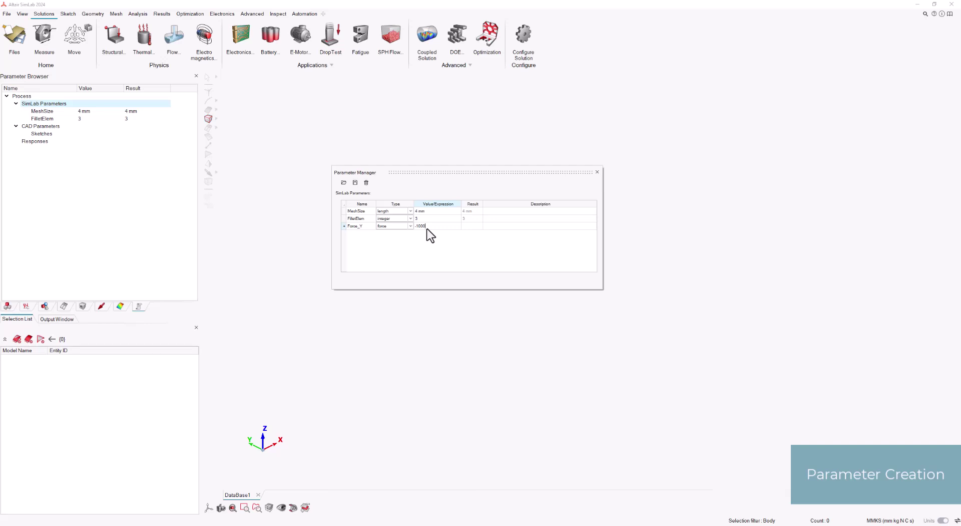
pyautogui.press('Return')
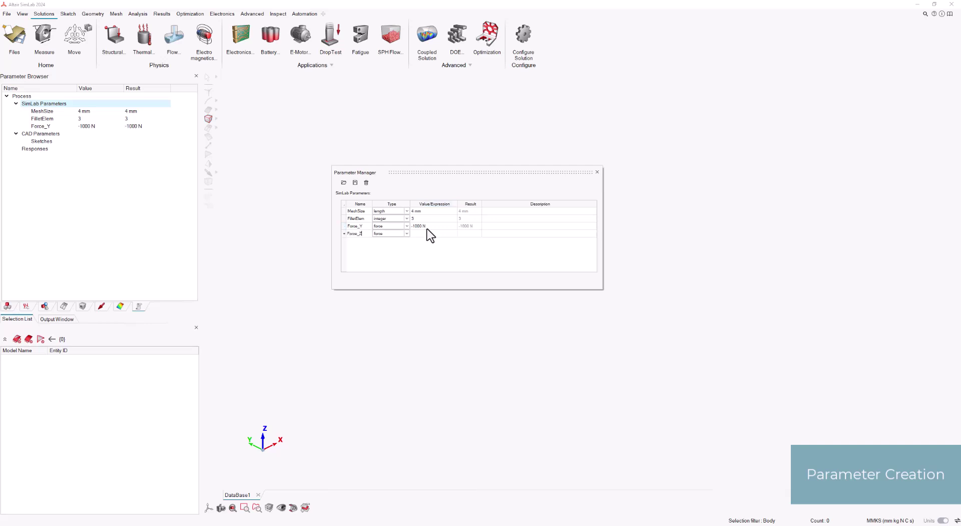
# Add a force parameter named Force_Z with a value of -200 N
pyautogui.click(425, 235)
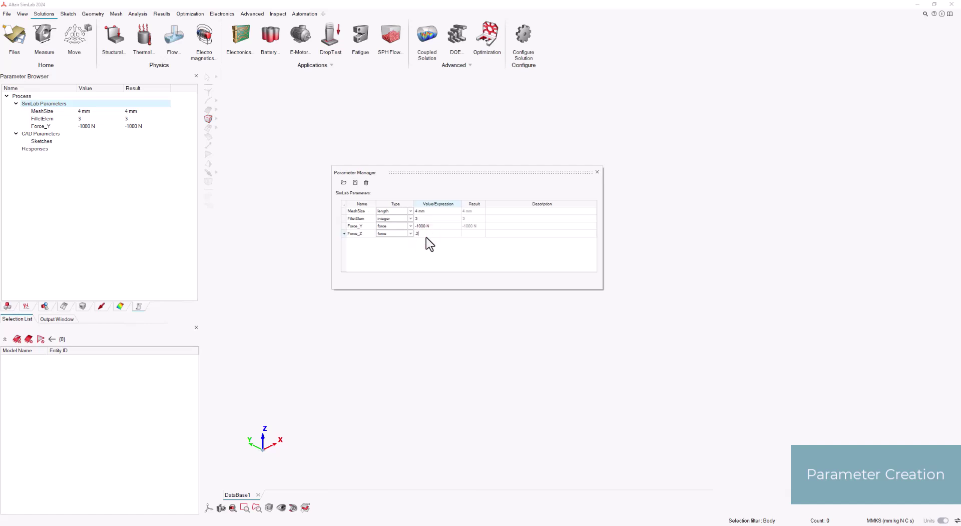
pyautogui.write('-200')
pyautogui.press('Return')
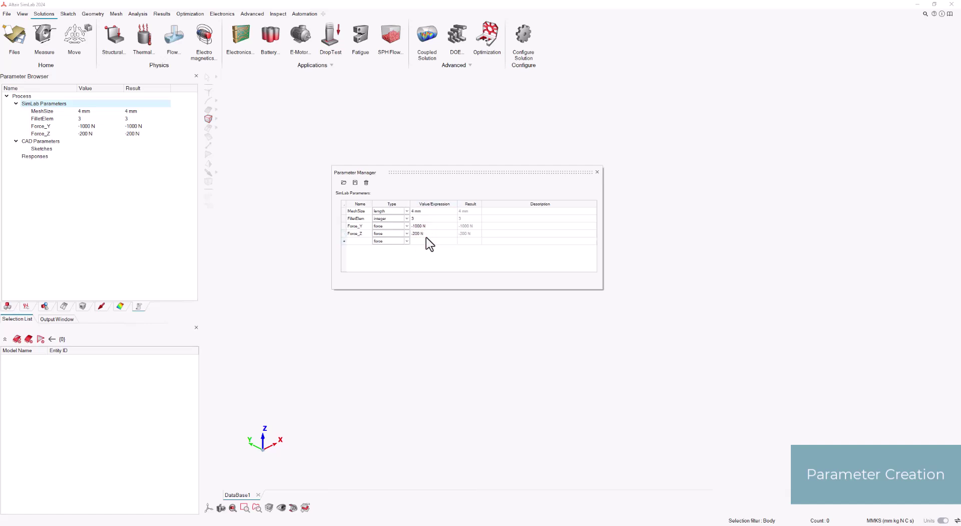
# Add a parameter named YM with type stress and a value of 200000 MPa, and close the Parameter Manager
pyautogui.write('YM')
pyautogui.click(388, 242)
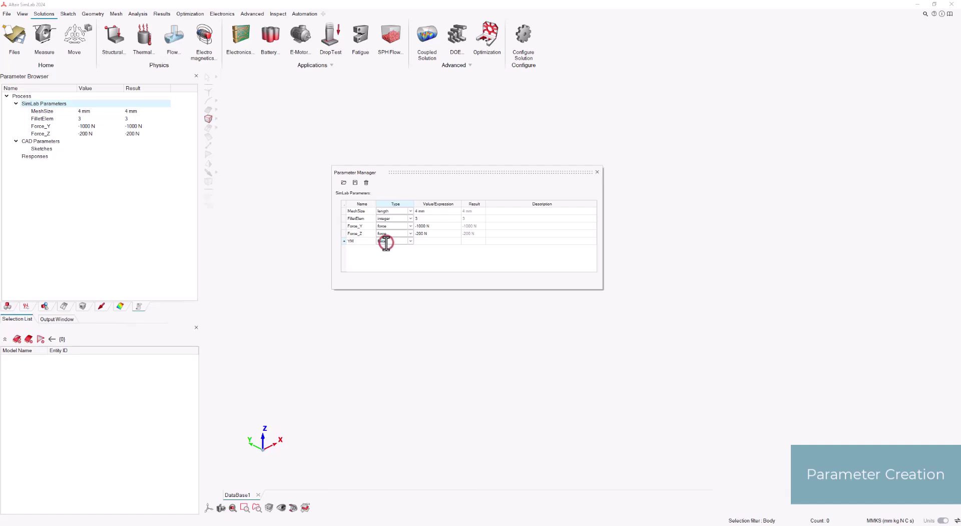
pyautogui.click(410, 241)
pyautogui.scroll(-5, 406, 263)
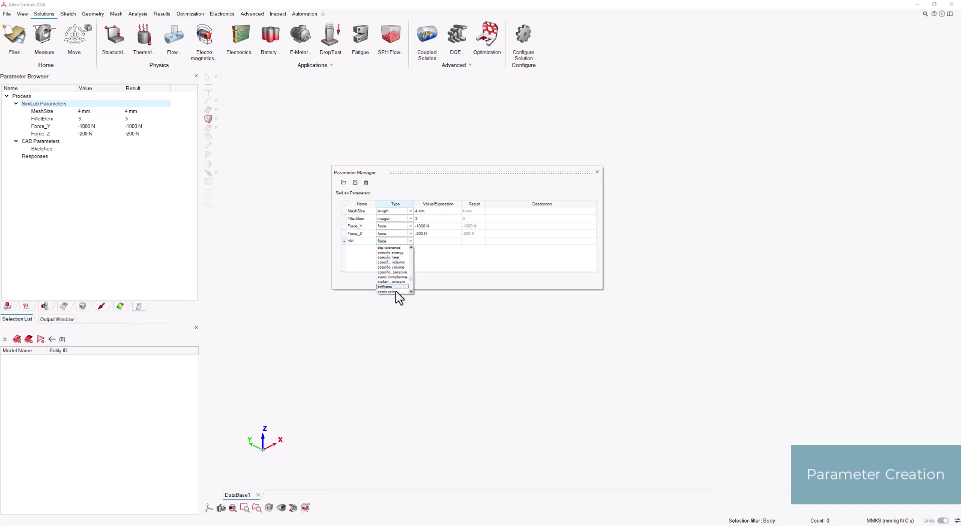
pyautogui.scroll(-1, 396, 290)
pyautogui.click(395, 290)
pyautogui.click(427, 241)
pyautogui.write('200000')
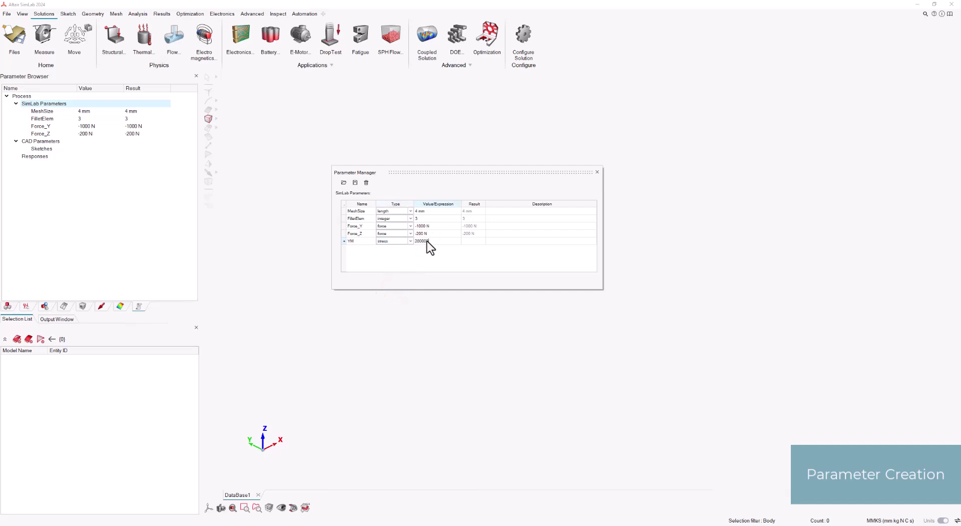
pyautogui.press('Return')
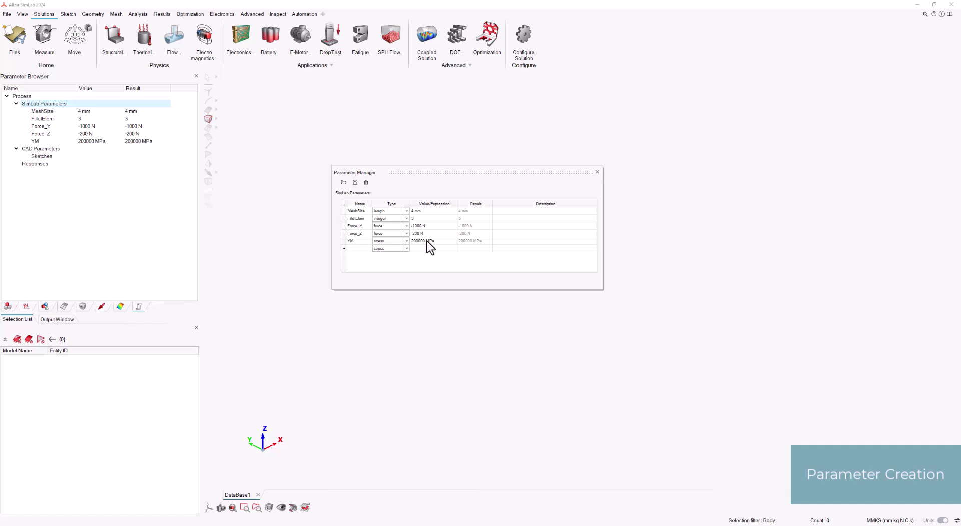
pyautogui.click(597, 173)
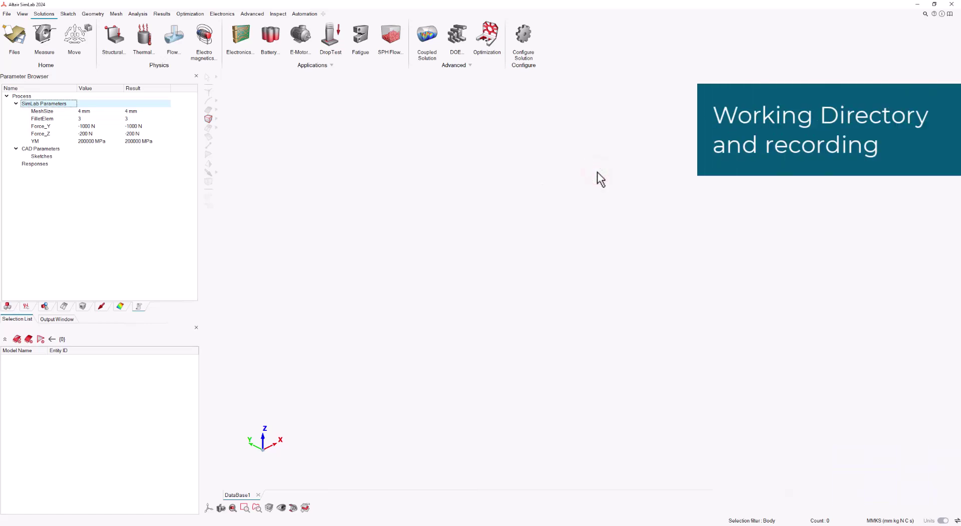
# Set the DoE_Process folder on the Desktop as the scripting working folder
pyautogui.click(310, 12)
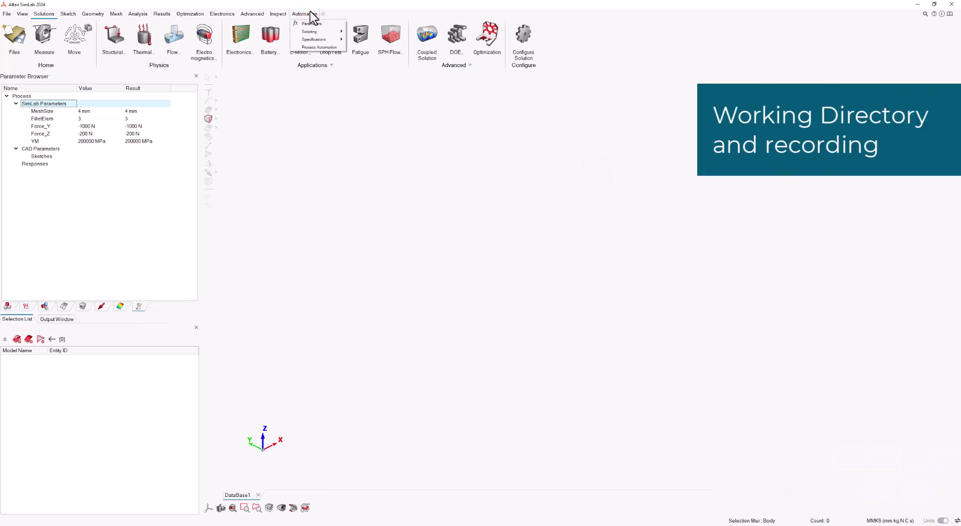
pyautogui.moveTo(320, 31)
pyautogui.click(353, 32)
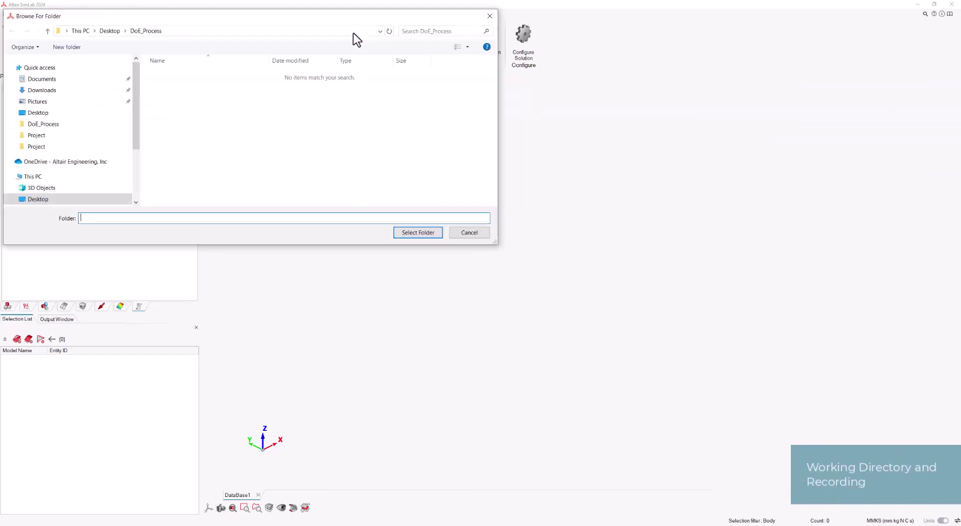
pyautogui.click(59, 123)
pyautogui.click(413, 233)
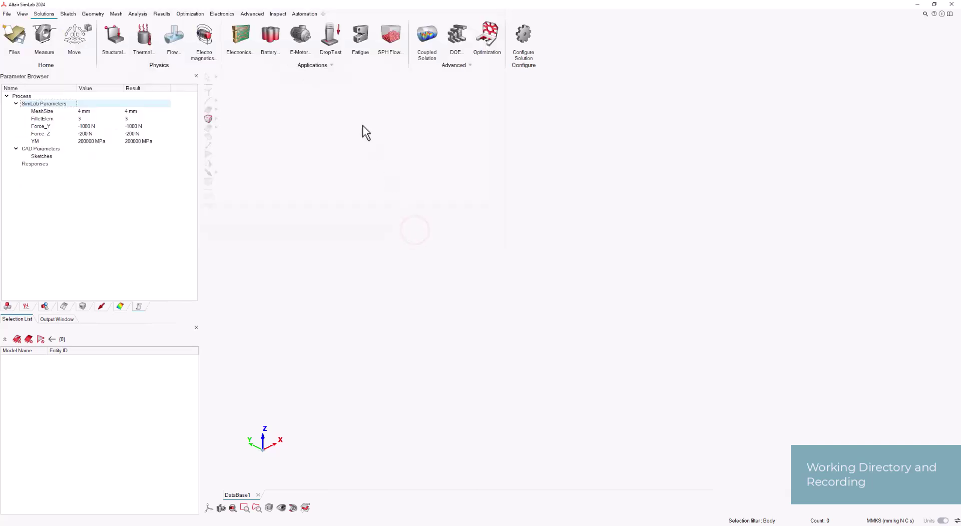
# Start recording a Python script of the session
pyautogui.click(306, 14)
pyautogui.moveTo(310, 32)
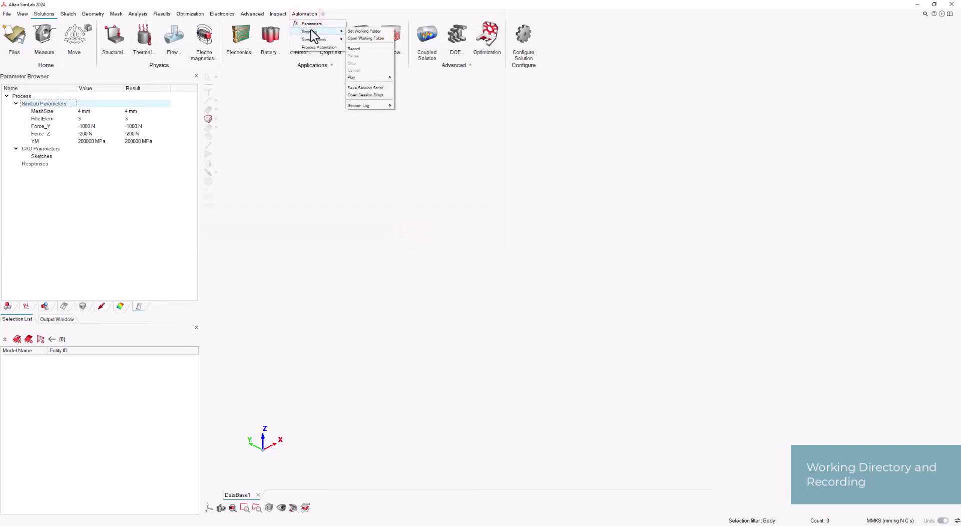
pyautogui.click(354, 49)
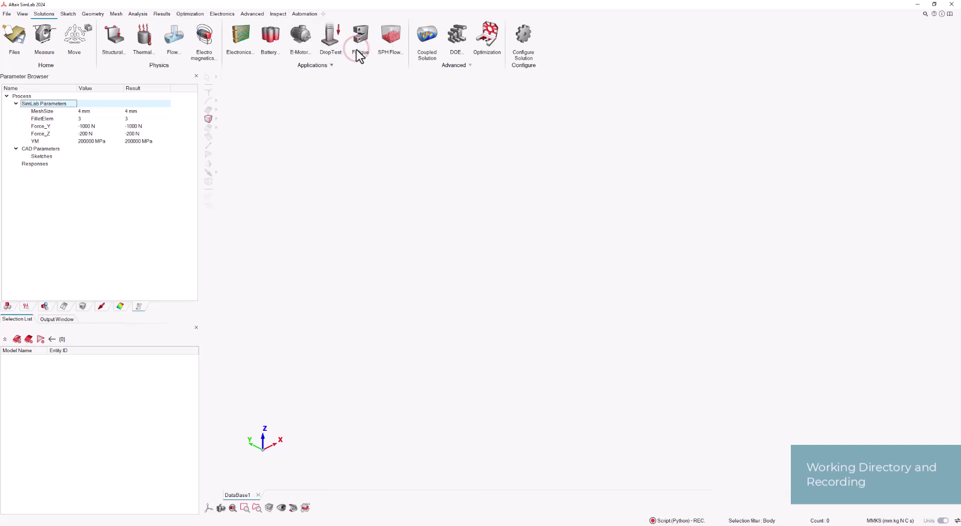
# Import the CAD file Conrod.stp from the DoE_Process folder using the Convert to Parasolid method
pyautogui.click(7, 14)
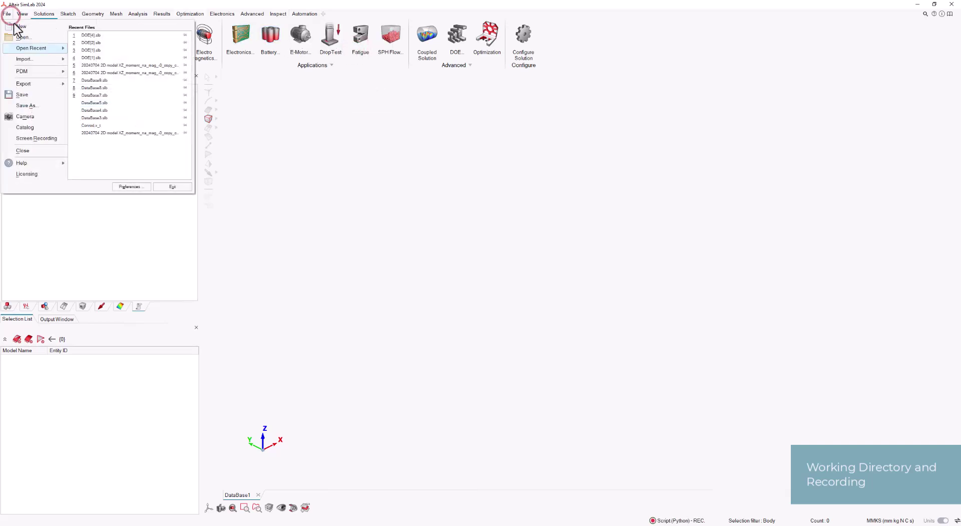
pyautogui.click(29, 58)
pyautogui.click(86, 74)
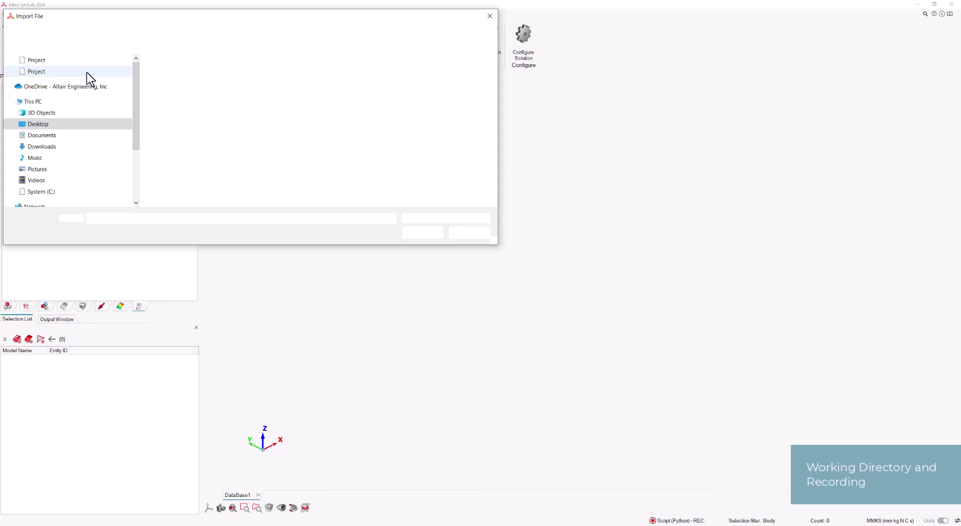
pyautogui.click(70, 124)
pyautogui.click(174, 75)
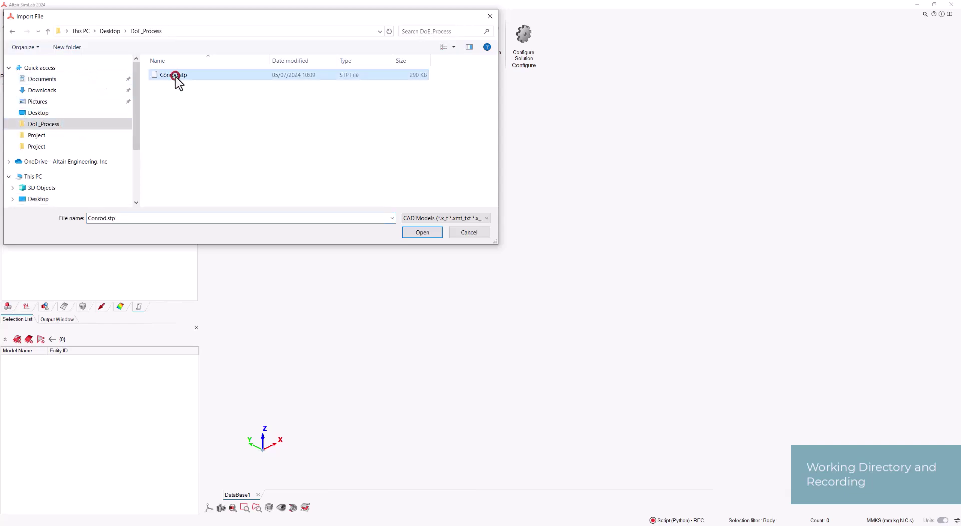
pyautogui.click(418, 235)
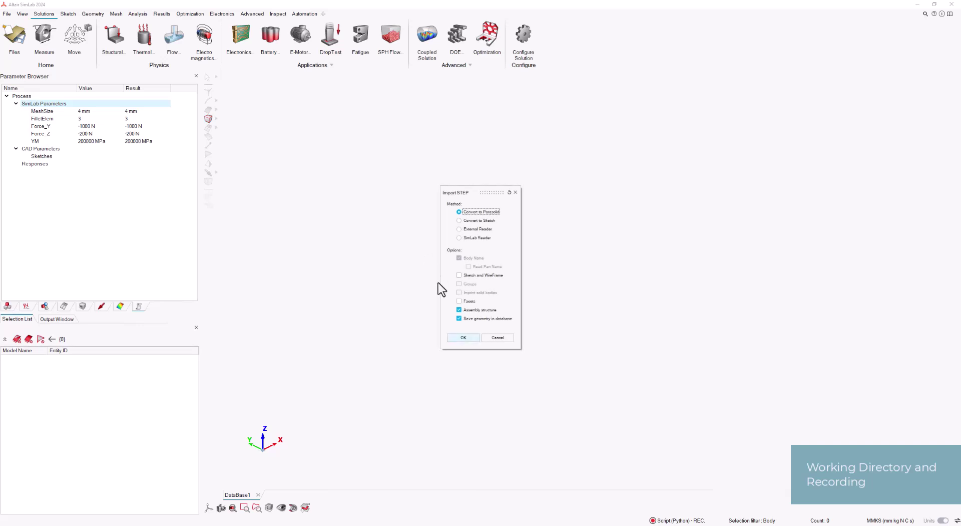
pyautogui.click(463, 338)
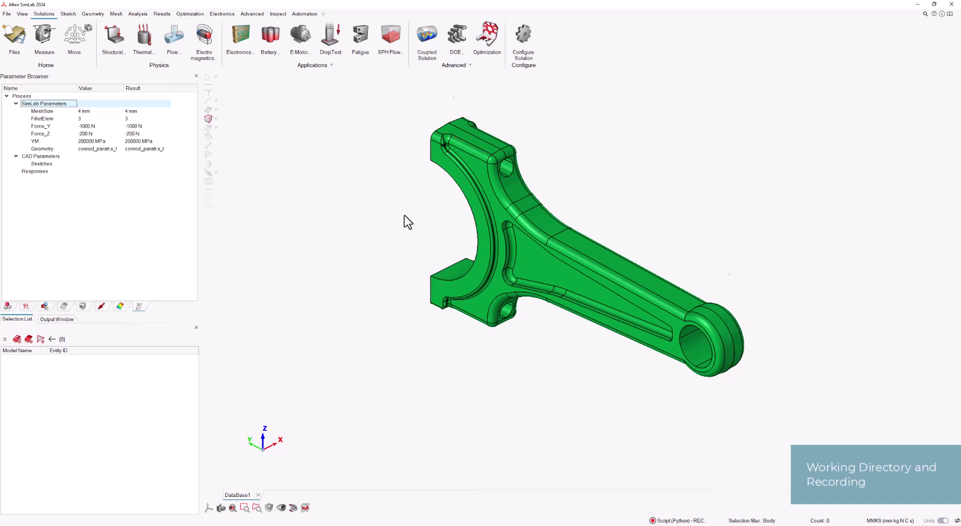
# Measure the radii of the connecting rod's big-end bore and small-end hole
pyautogui.click(55, 34)
pyautogui.click(470, 206)
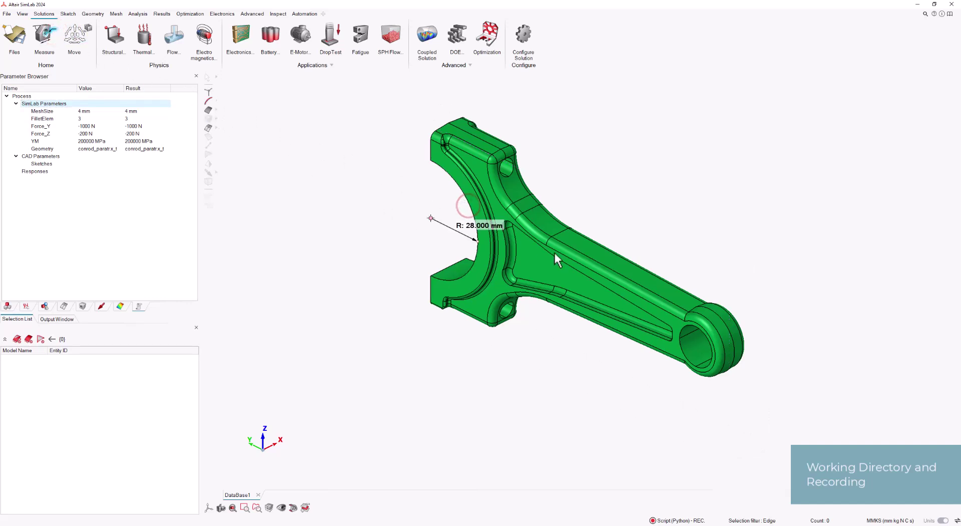
pyautogui.click(692, 328)
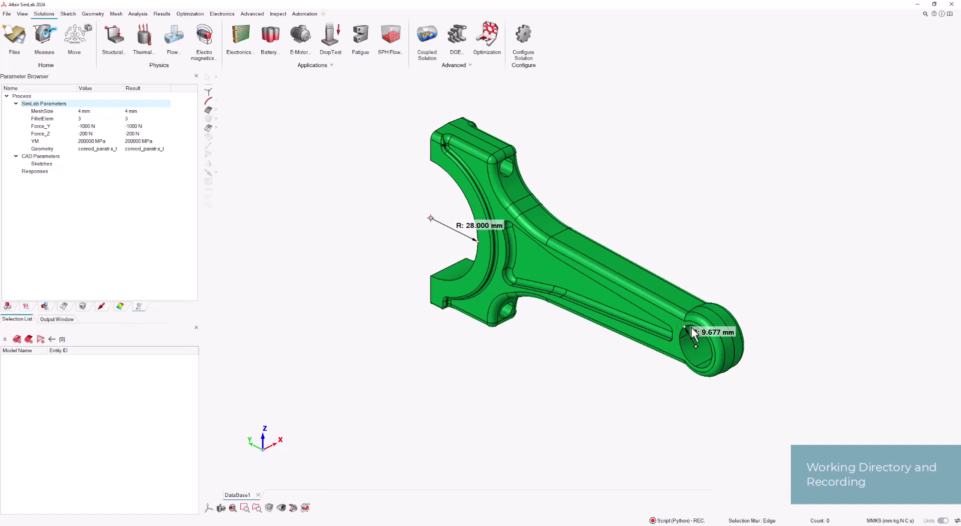
pyautogui.click(49, 30)
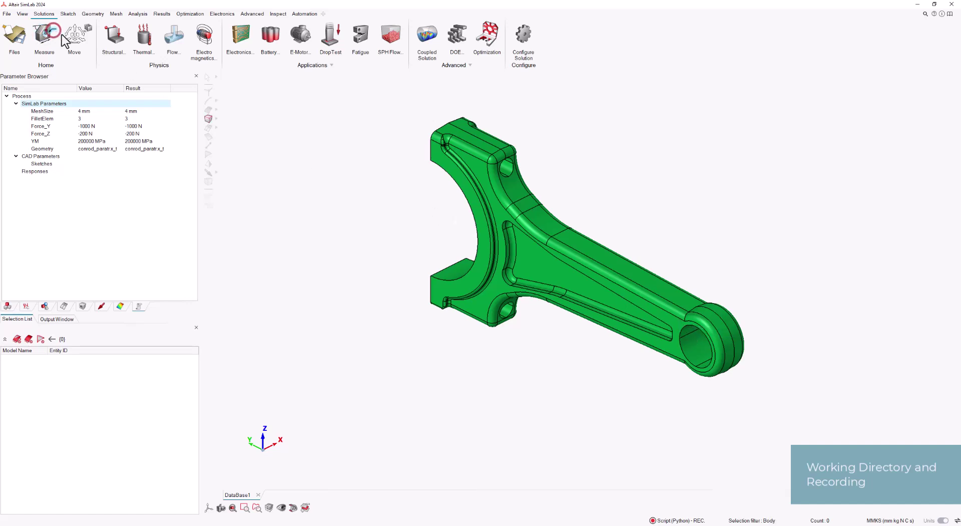
# Select all full-cylinder faces of the connecting rod body by feature and store them in a group named RBE2_Face
pyautogui.click(469, 201)
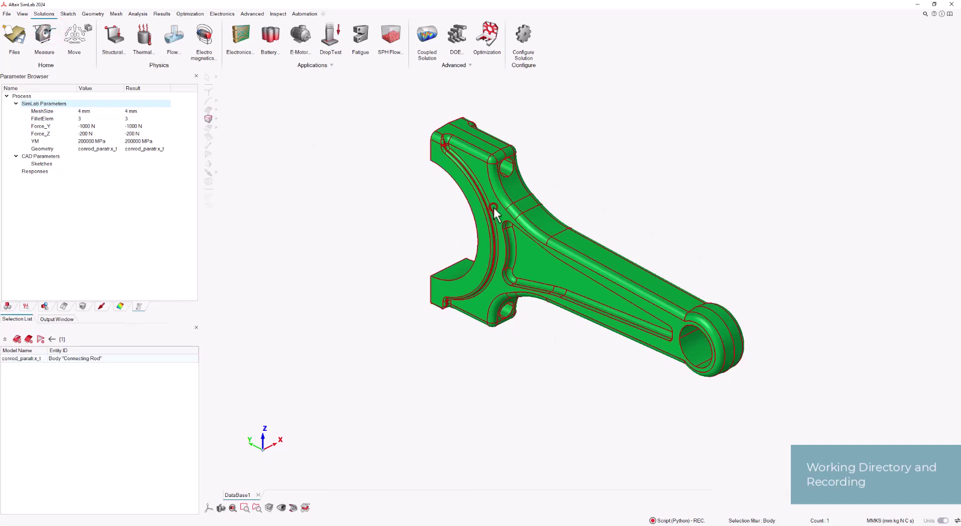
pyautogui.rightClick(359, 194)
pyautogui.click(384, 214)
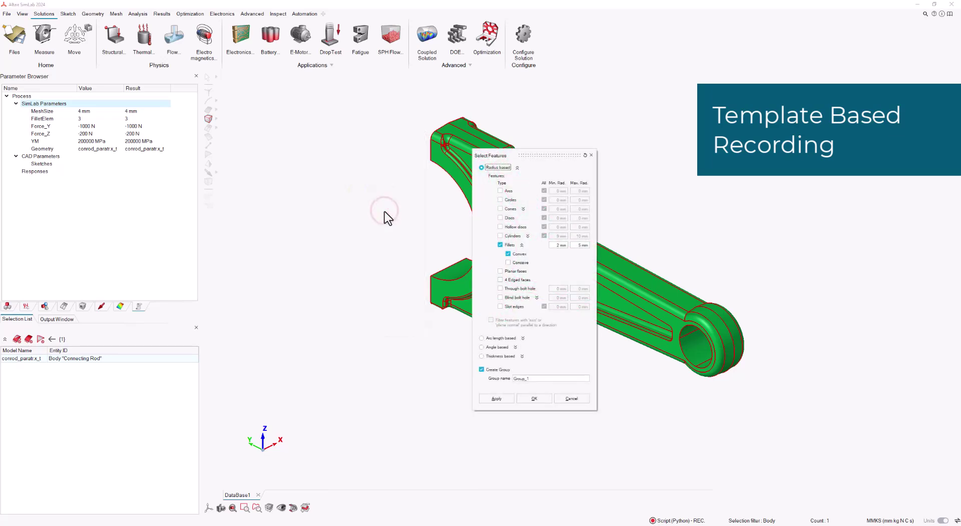
pyautogui.moveTo(522, 159); pyautogui.dragTo(342, 145)
pyautogui.click(321, 231)
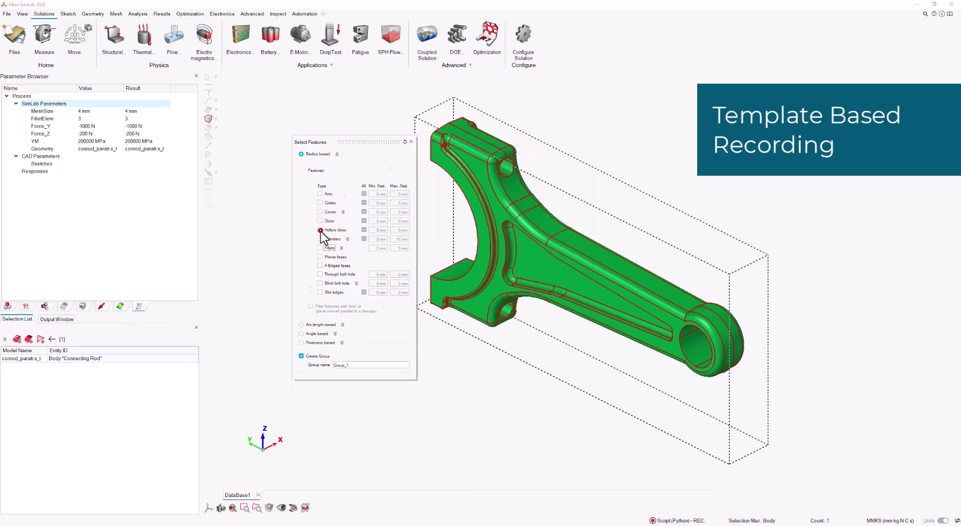
pyautogui.click(319, 221)
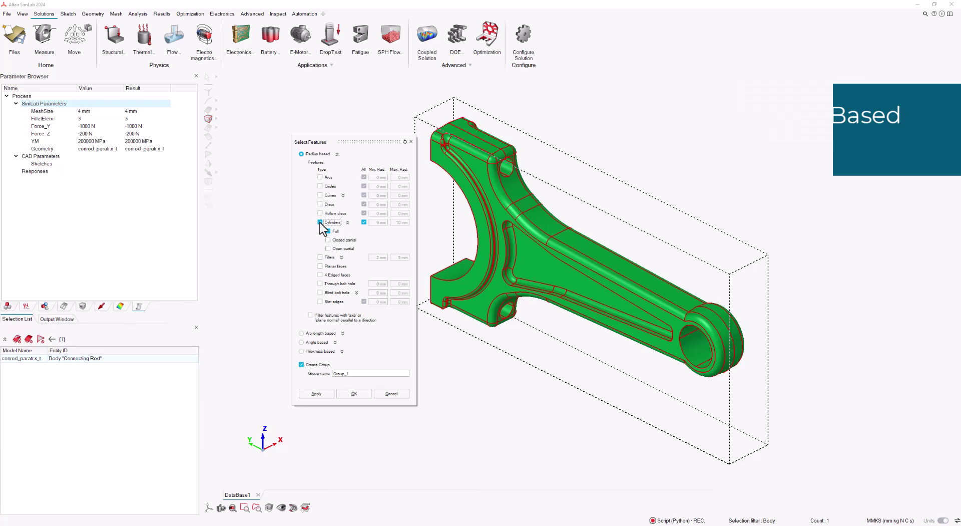
pyautogui.click(358, 373)
pyautogui.write('RBE2_Face')
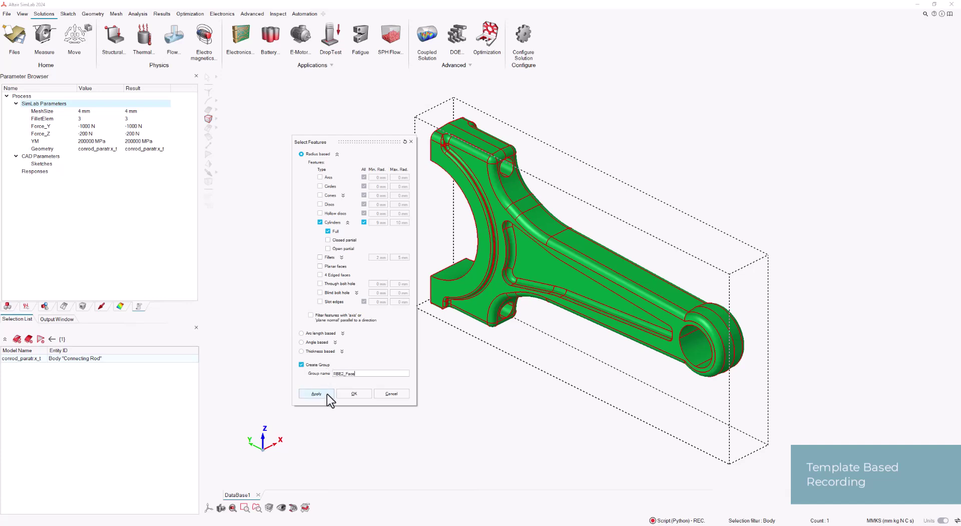
pyautogui.click(327, 393)
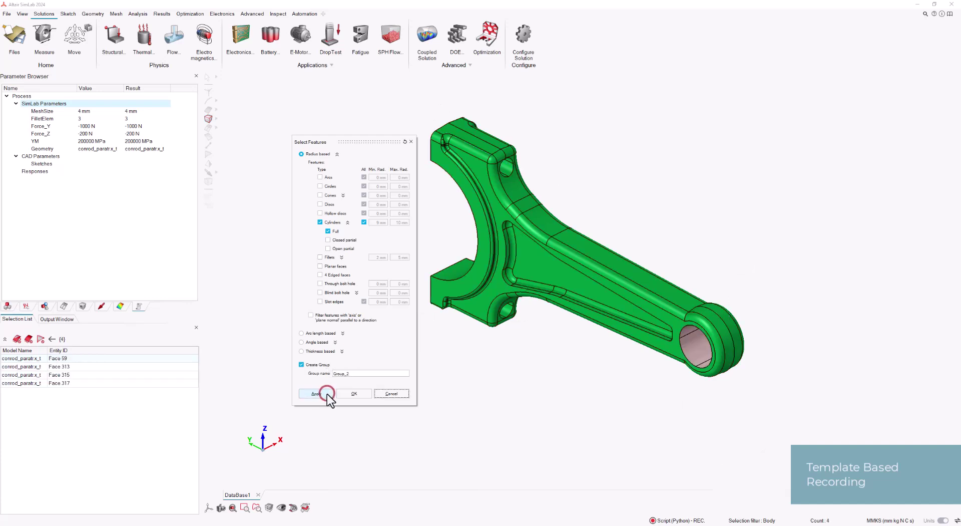
# Select the body's open partial cylinder faces with radii from 27 to 29 mm and group them as RBE3_Face
pyautogui.click(17, 339)
pyautogui.click(328, 232)
pyautogui.click(364, 222)
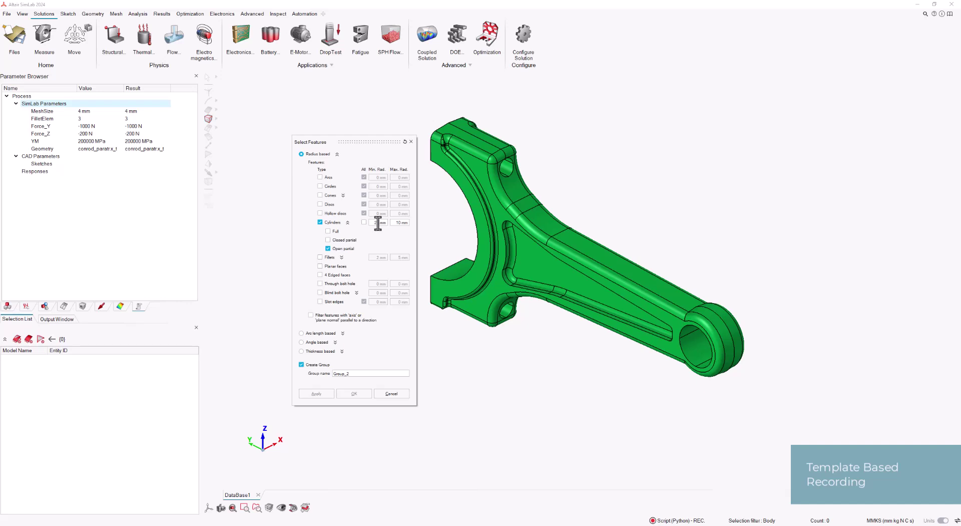
pyautogui.click(399, 222)
pyautogui.doubleClick(352, 373)
pyautogui.write('RBE3_Face')
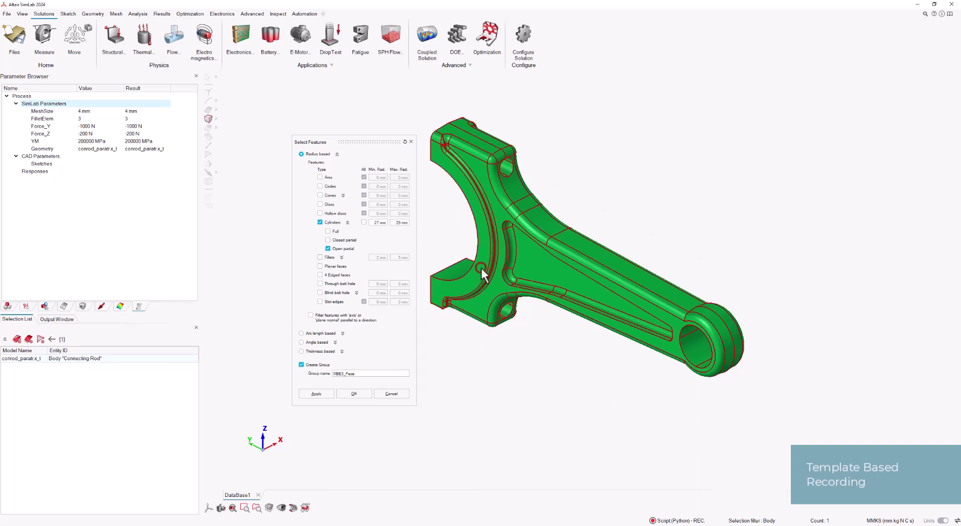
pyautogui.click(322, 394)
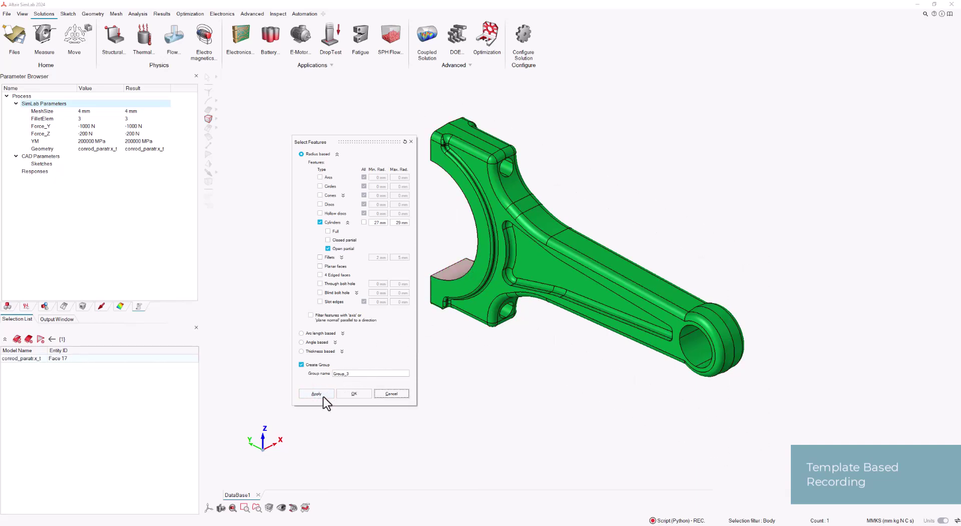
# Select only the body's convex fillets with radii from 2 to 5 mm and group them as Fillet_Faces
pyautogui.click(320, 222)
pyautogui.click(319, 231)
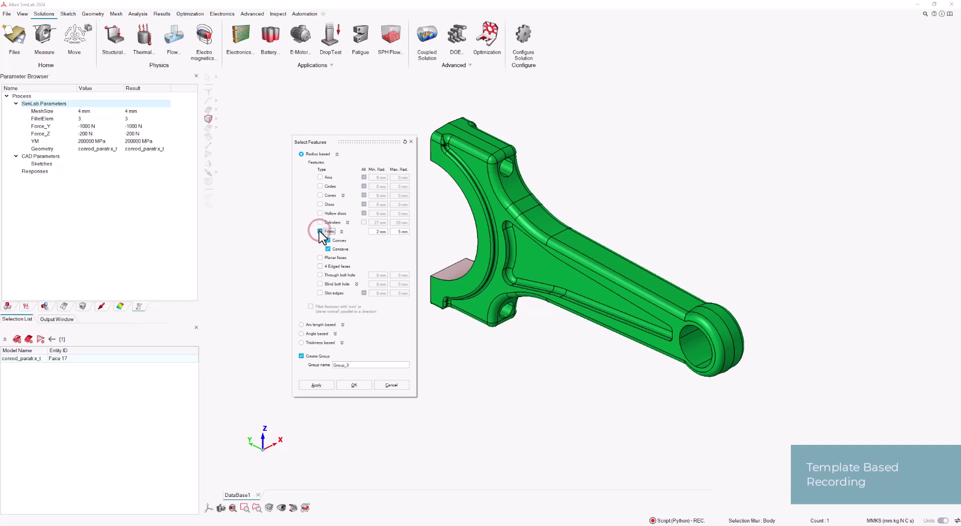
pyautogui.click(328, 248)
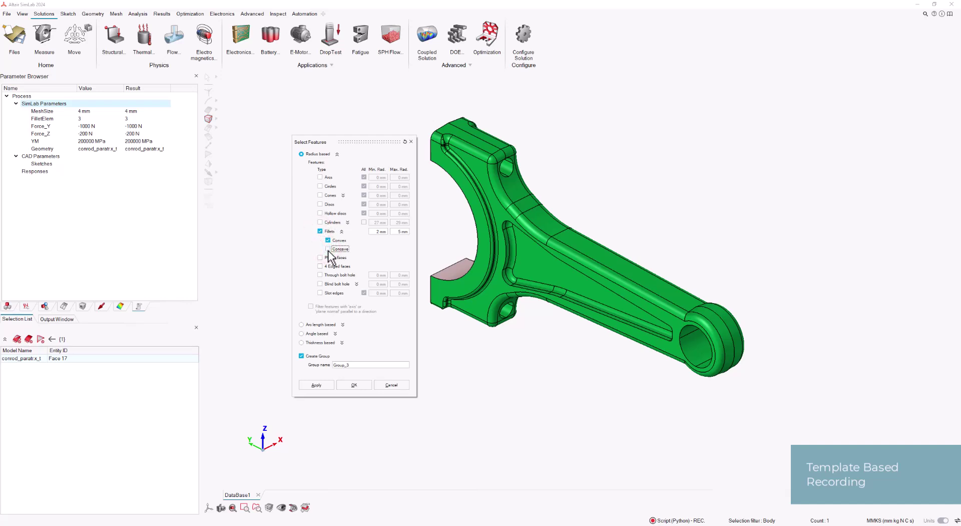
pyautogui.click(16, 339)
pyautogui.click(364, 364)
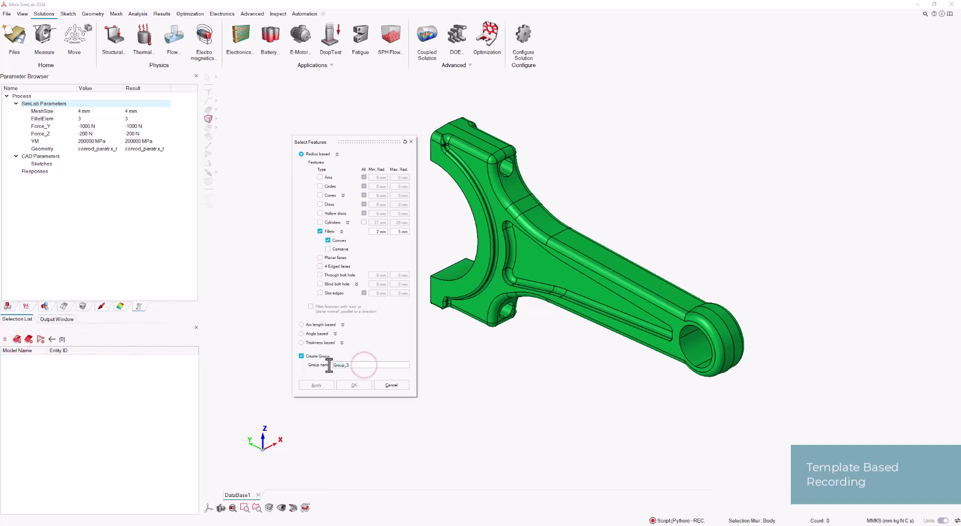
pyautogui.hotkey('ctrl', 'a')
pyautogui.write('Fi')
pyautogui.click(475, 293)
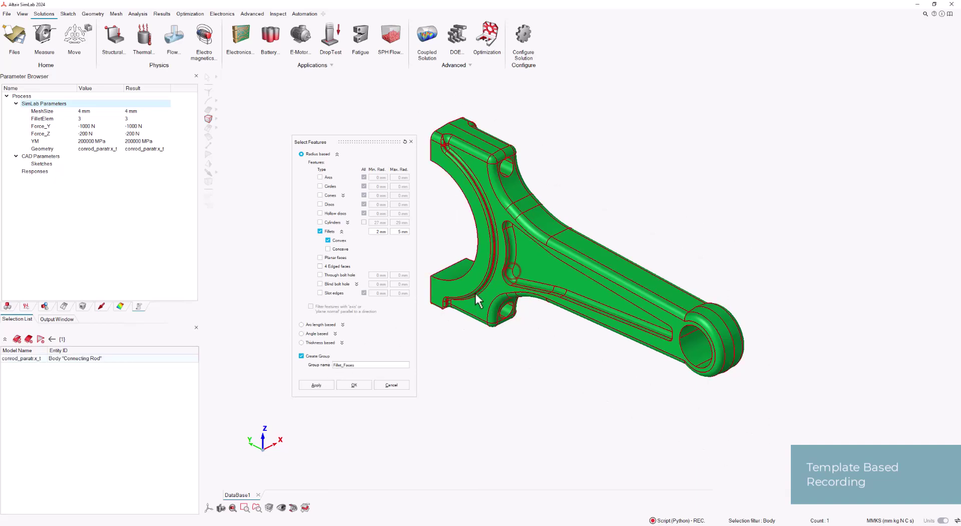
pyautogui.click(319, 384)
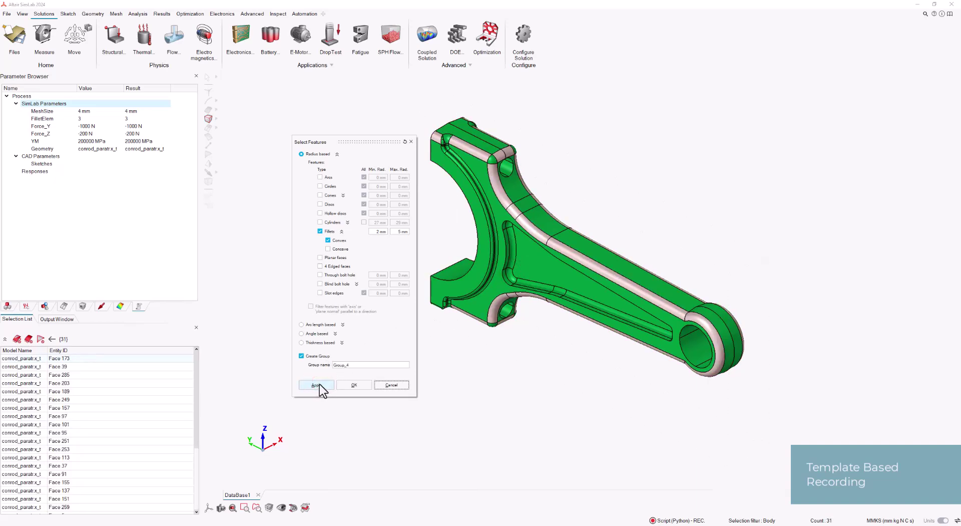
pyautogui.click(388, 385)
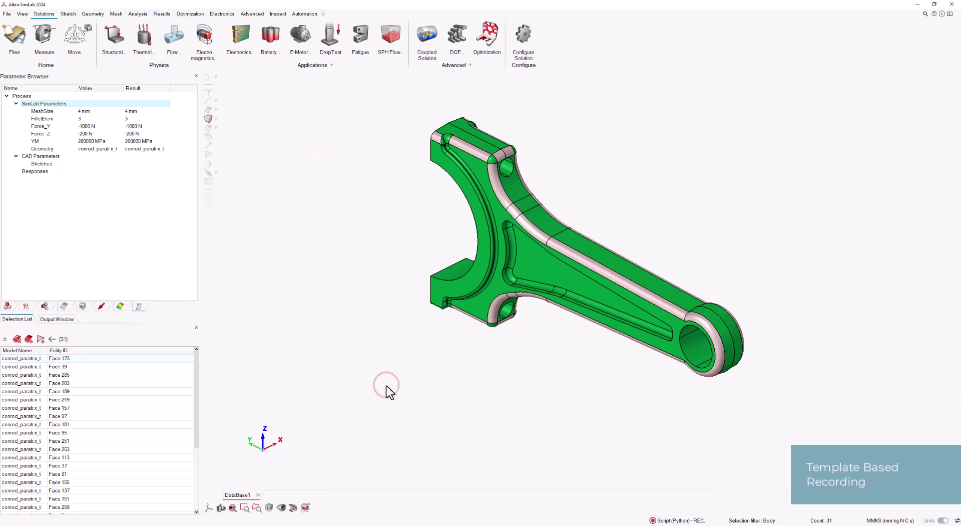
# Clear the selection, list the created groups and display the model coloured by group
pyautogui.click(17, 338)
pyautogui.click(45, 306)
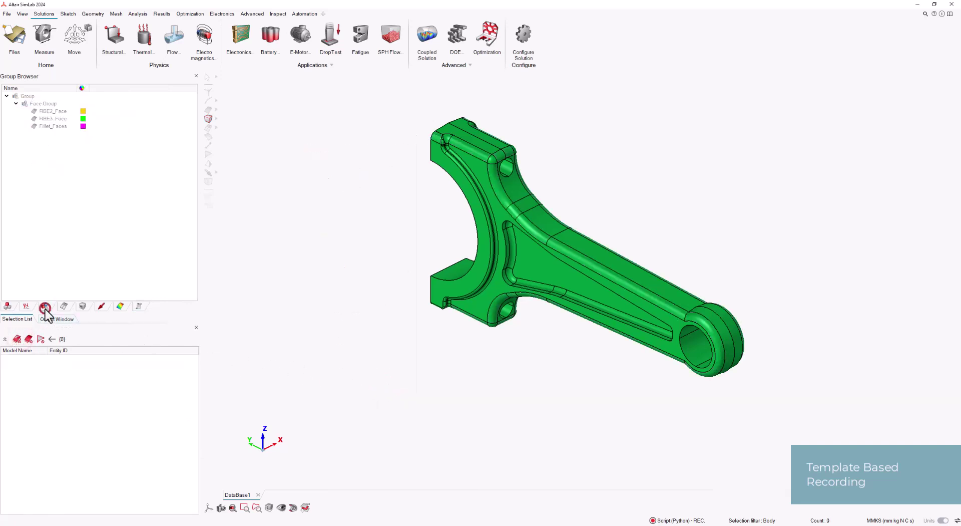
pyautogui.rightClick(351, 154)
pyautogui.moveTo(364, 159)
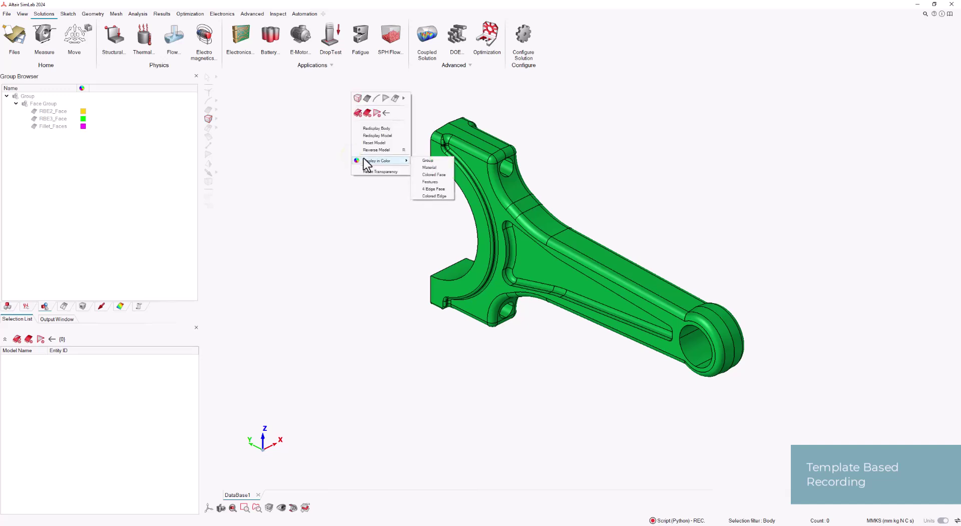
pyautogui.click(420, 161)
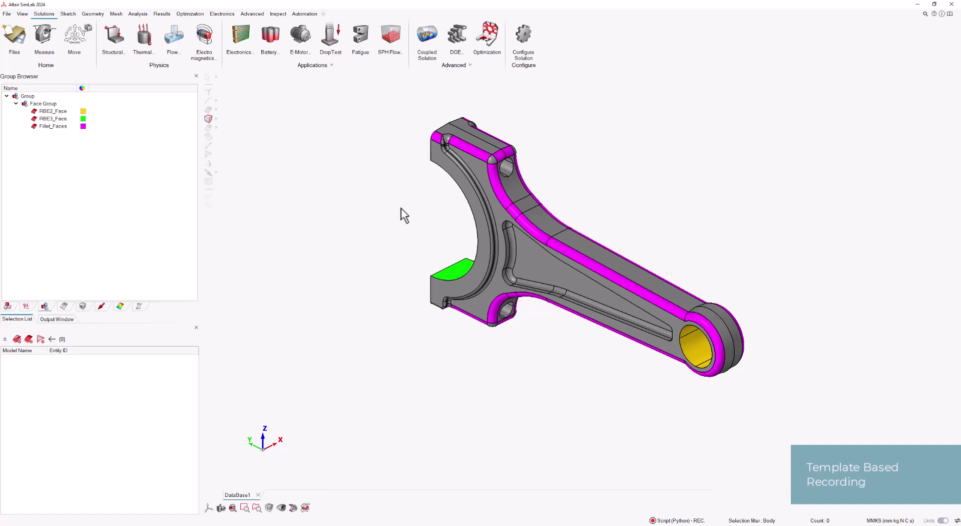
# Start a fillet mesh control with the average element size along the fillet length linked to the MeshSize parameter
pyautogui.click(114, 15)
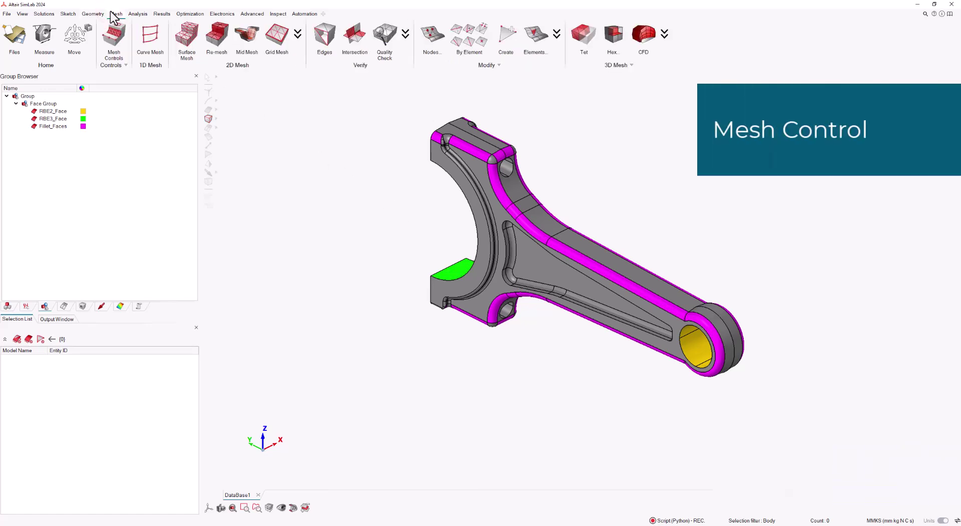
pyautogui.click(114, 35)
pyautogui.click(380, 200)
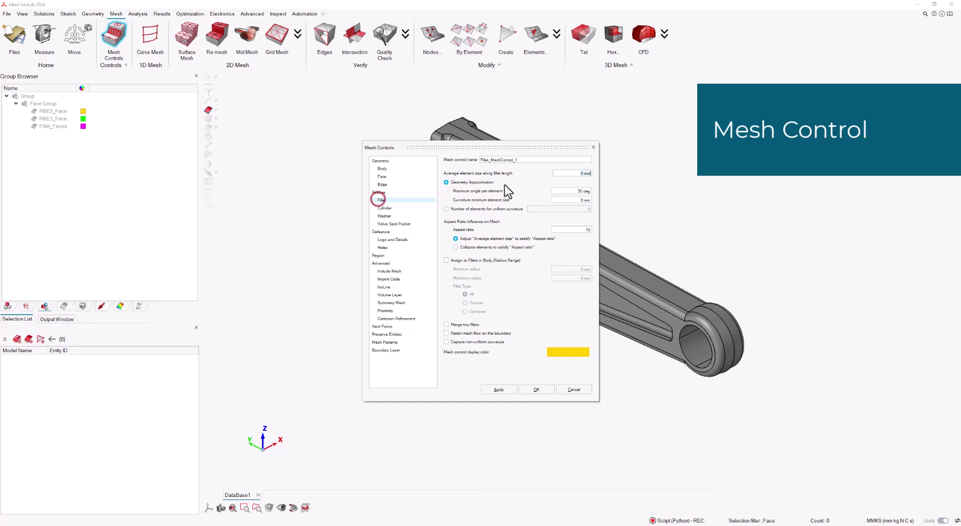
pyautogui.rightClick(586, 174)
pyautogui.click(605, 192)
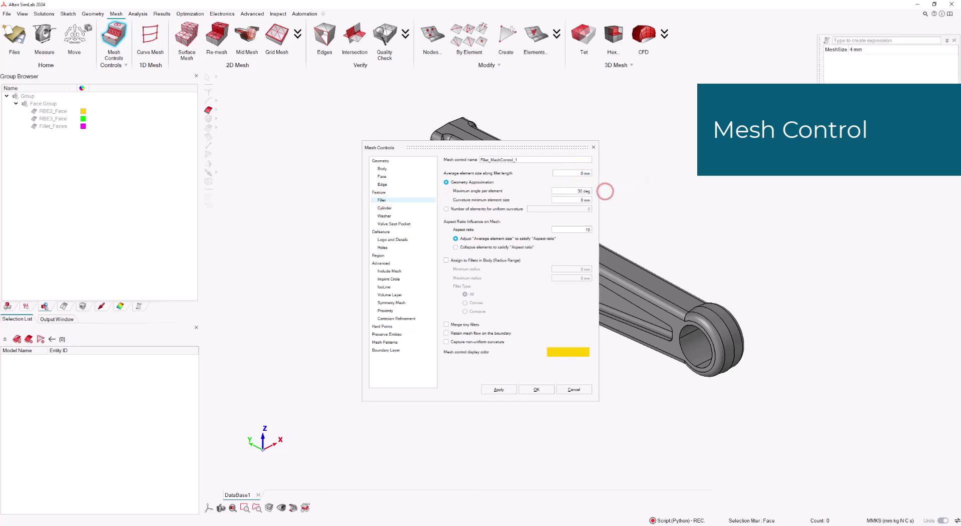
pyautogui.click(859, 52)
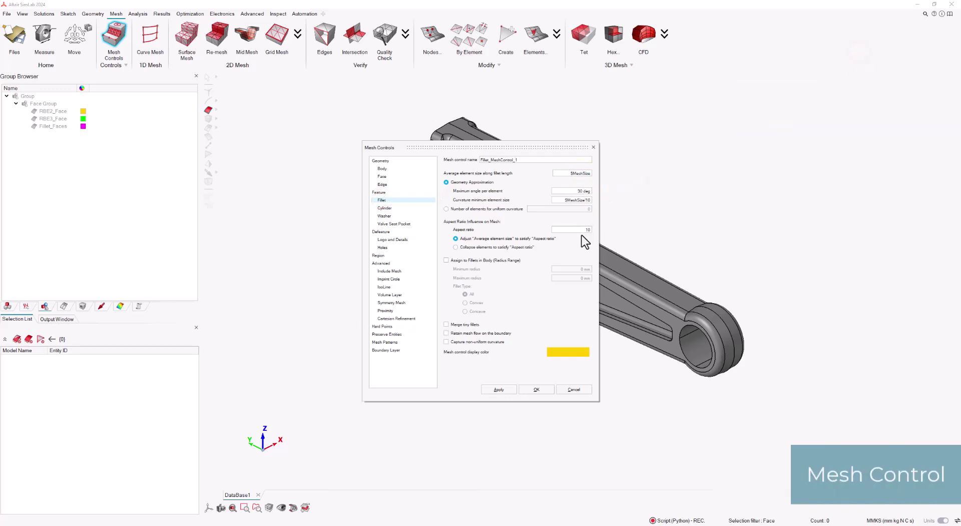
# Link the number of elements for uniform curvature to the FilletElem parameter and assign the fillet mesh control to the Fillet_Faces group
pyautogui.click(468, 208)
pyautogui.rightClick(561, 209)
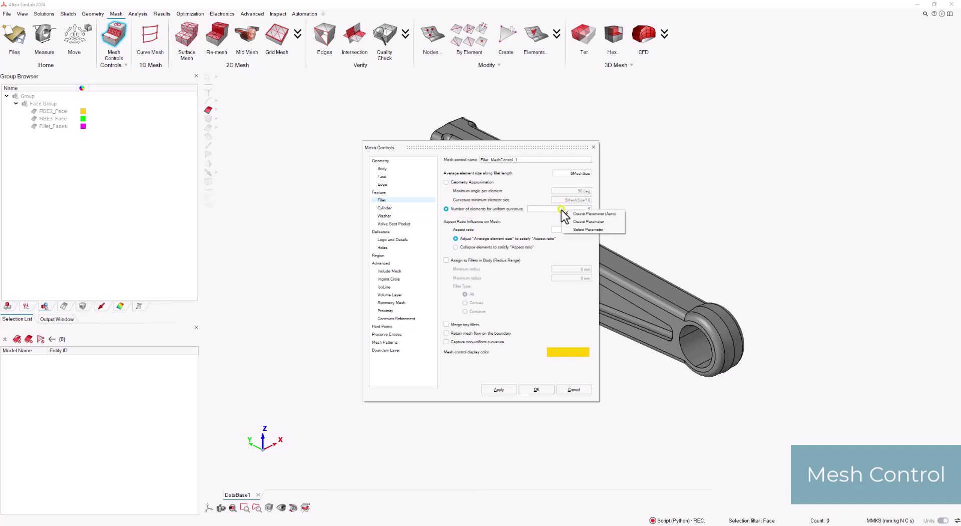
pyautogui.click(574, 229)
pyautogui.click(834, 88)
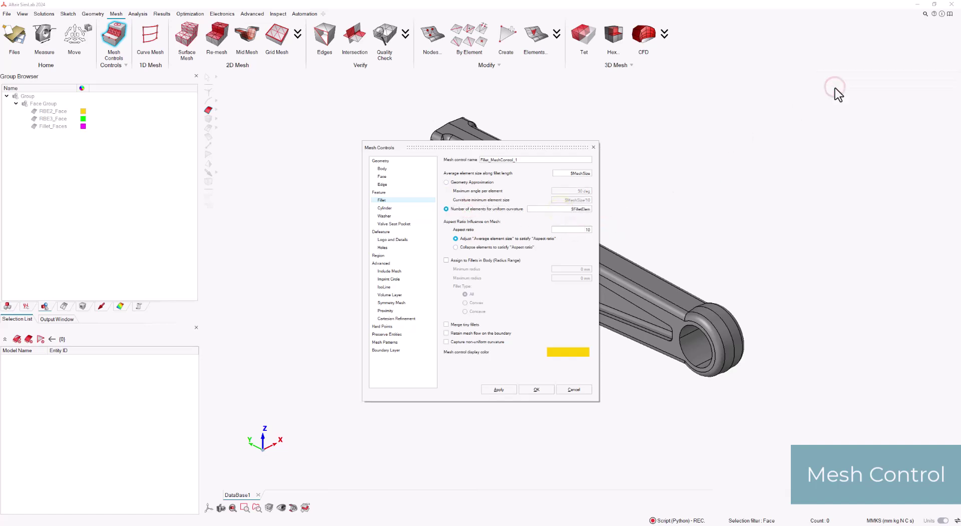
pyautogui.click(52, 128)
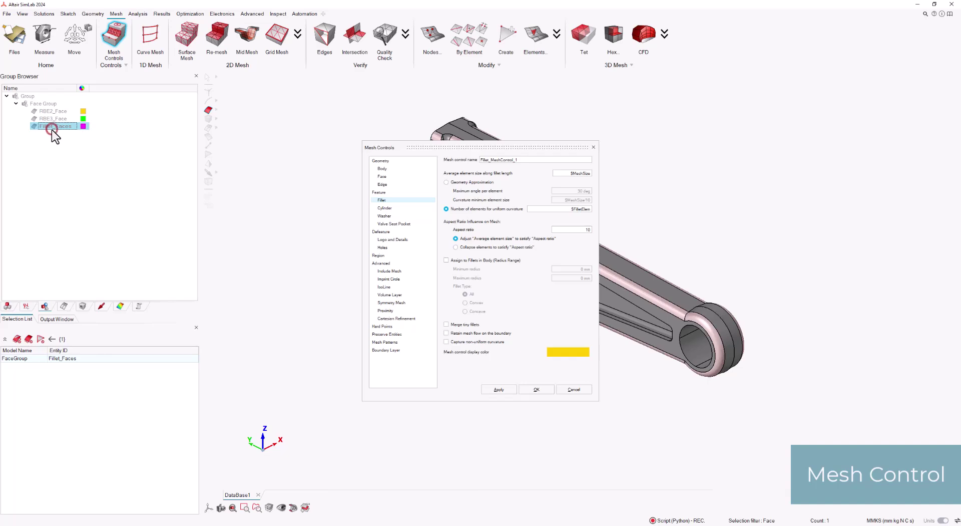
pyautogui.click(535, 389)
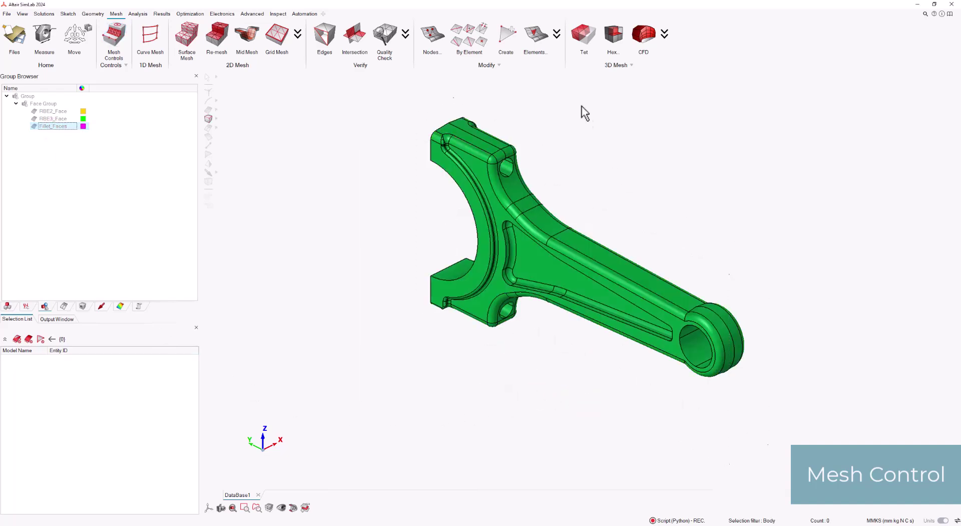
# Set up a TET10 curved-edge tet mesh for the connecting rod body with the average element size linked to MeshSize
pyautogui.click(582, 35)
pyautogui.moveTo(506, 170); pyautogui.dragTo(362, 86)
pyautogui.click(314, 123)
pyautogui.rightClick(395, 143)
pyautogui.click(420, 163)
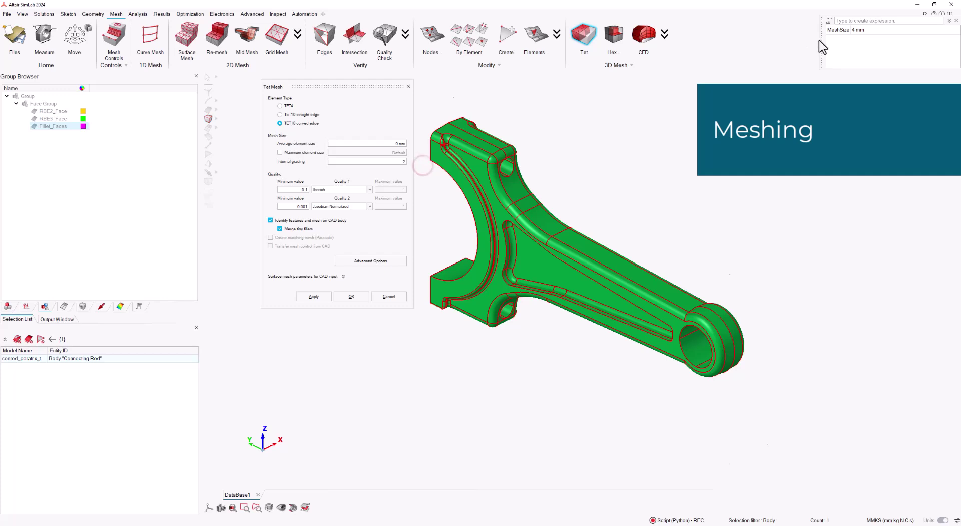
pyautogui.click(834, 30)
# In the surface mesh parameters for CAD input, set the average element size to $MeshSize and the minimum element size to $MeshSize/10
pyautogui.click(343, 276)
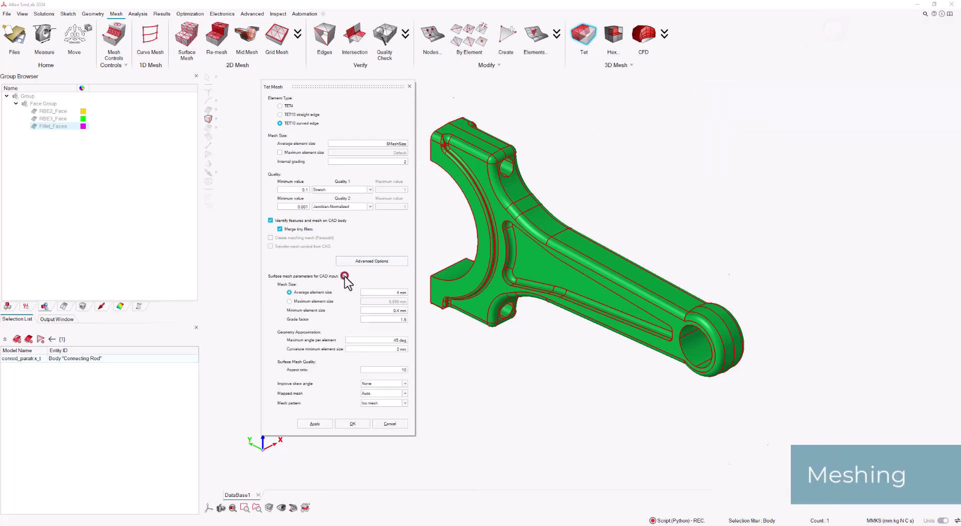
pyautogui.rightClick(393, 291)
pyautogui.click(420, 311)
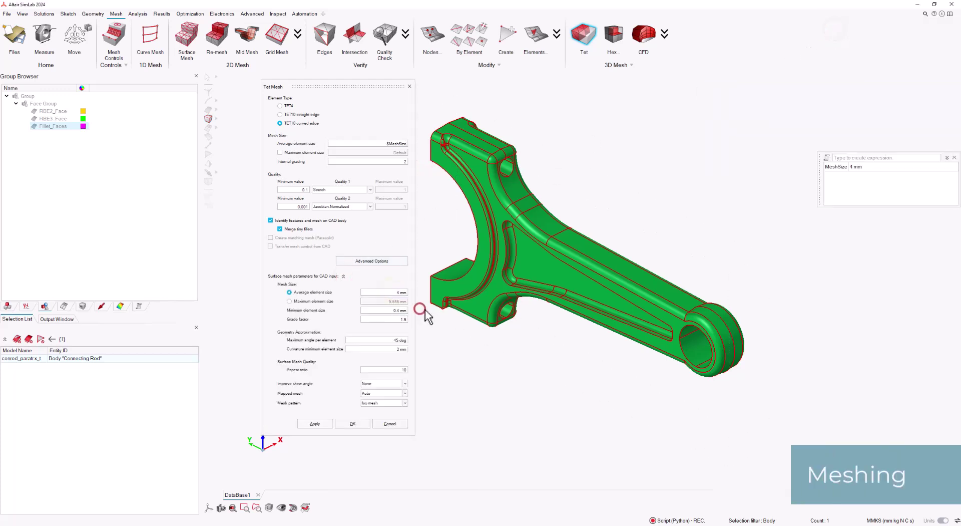
pyautogui.click(829, 167)
pyautogui.rightClick(396, 310)
pyautogui.click(418, 326)
pyautogui.click(834, 184)
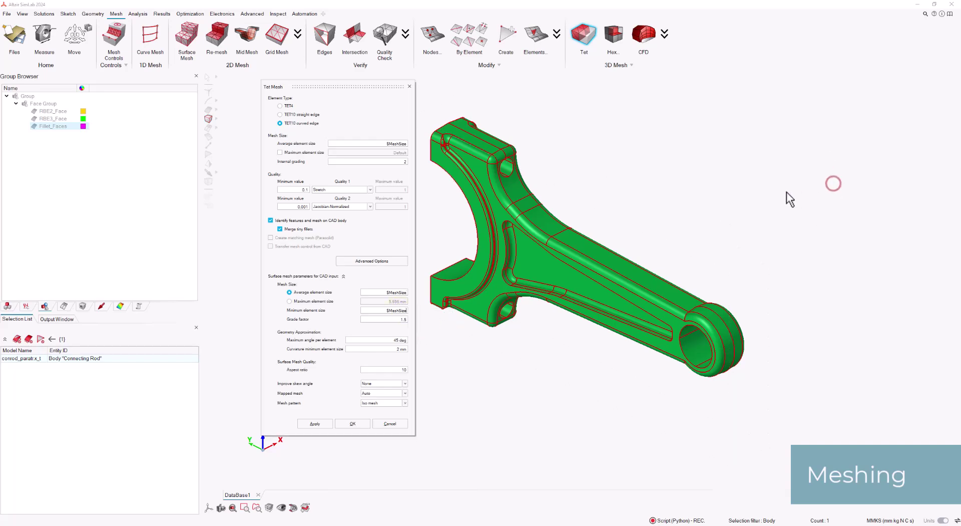
pyautogui.write('/10')
# Set the curvature minimum element size to $MeshSize/2 and generate the tet mesh
pyautogui.click(389, 347)
pyautogui.click(410, 365)
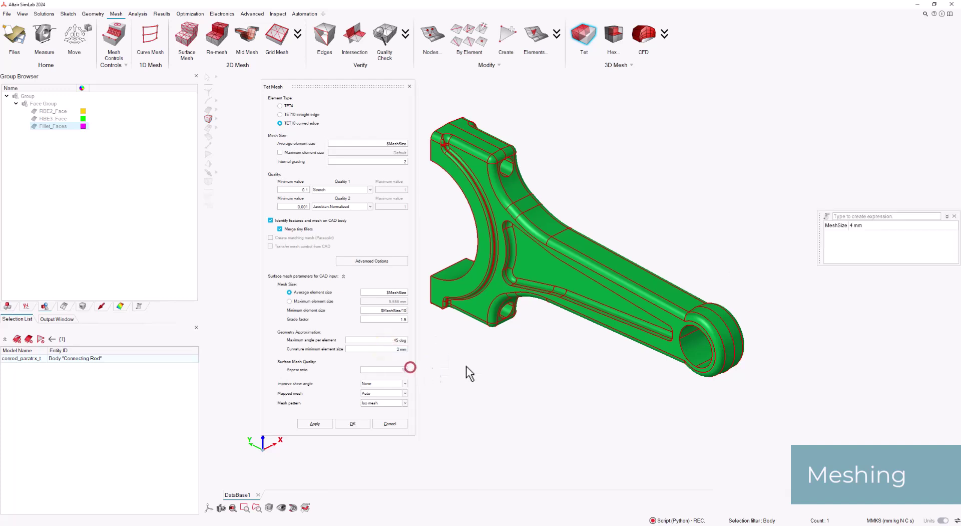
pyautogui.click(841, 233)
pyautogui.write('/2')
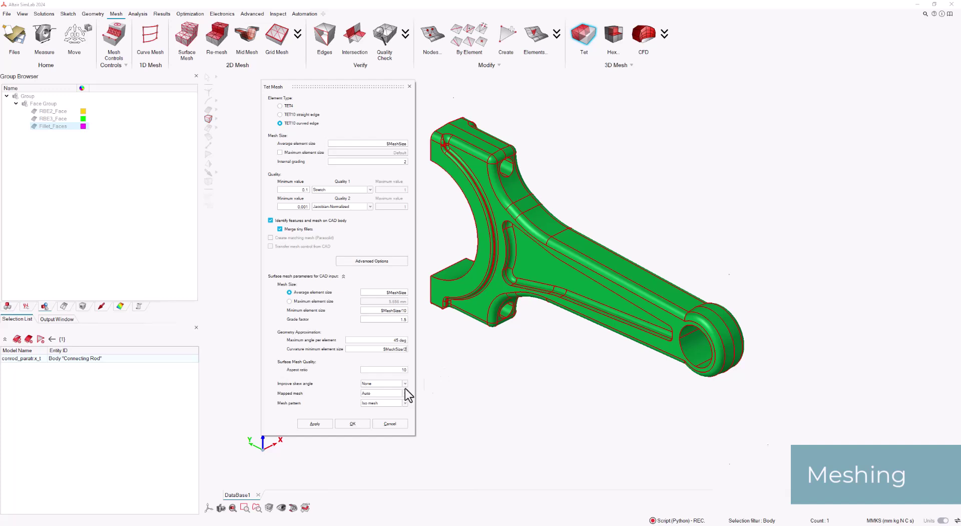
pyautogui.click(349, 424)
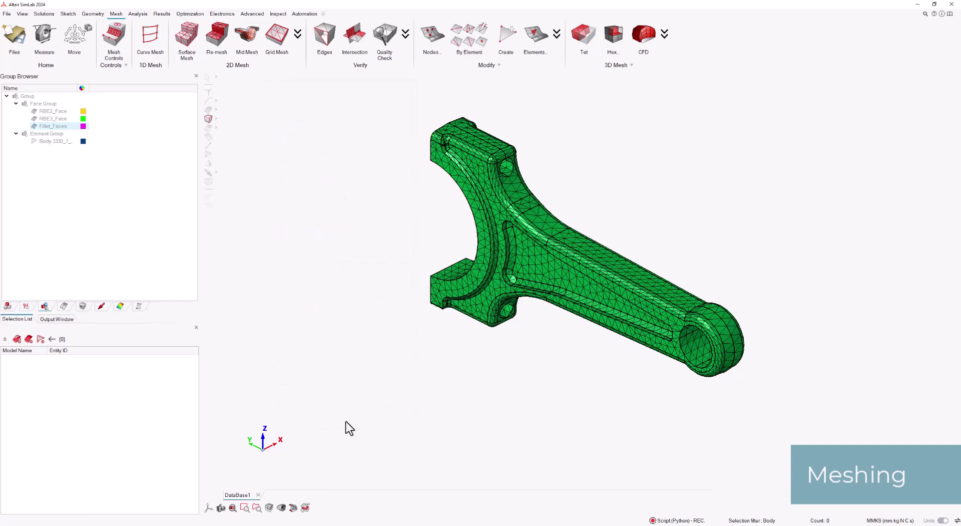
# Display the face groups in their group colours on the connecting rod CAD body, with the rest of the body visible
pyautogui.click(25, 103)
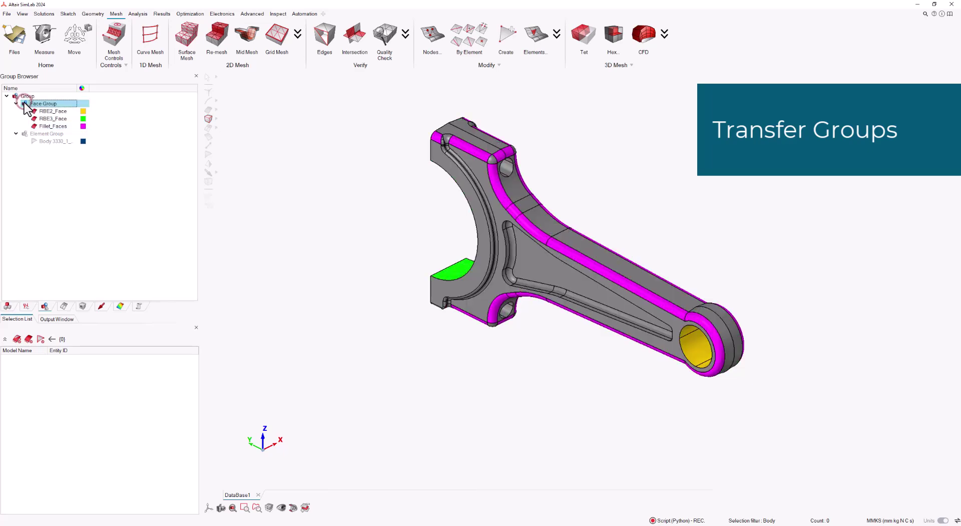
pyautogui.click(24, 103)
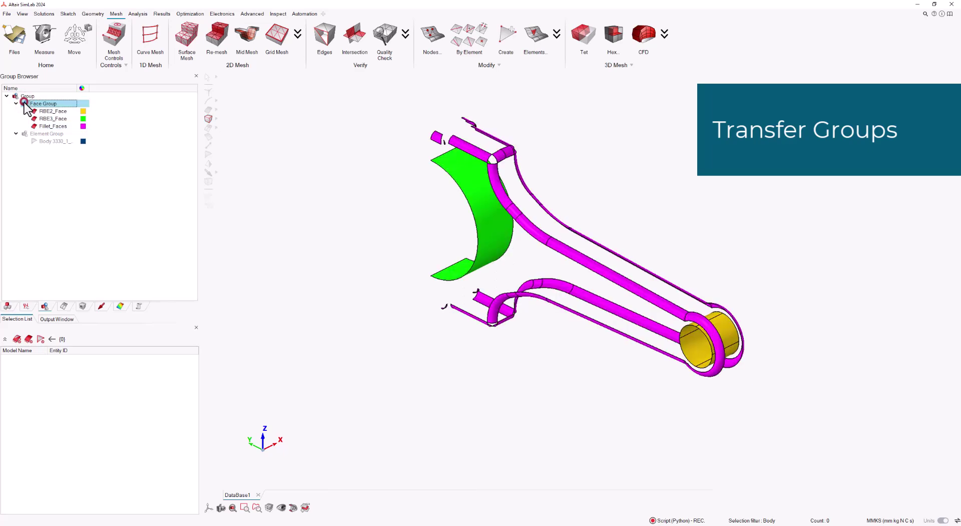
pyautogui.rightClick(306, 79)
pyautogui.click(327, 116)
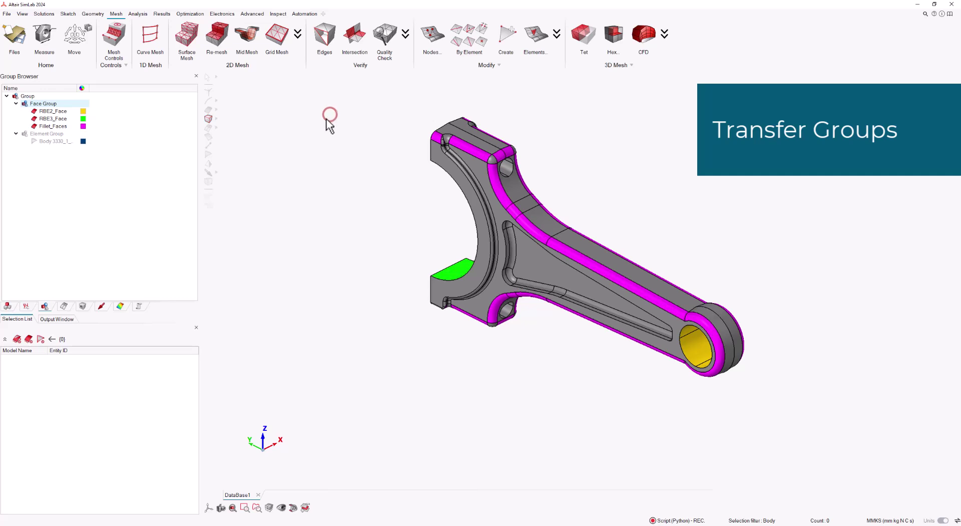
# Transfer the groups from the Connecting Rod CAD body to the meshed Connecting Rod body using the Cad ID method
pyautogui.rightClick(23, 95)
pyautogui.click(44, 108)
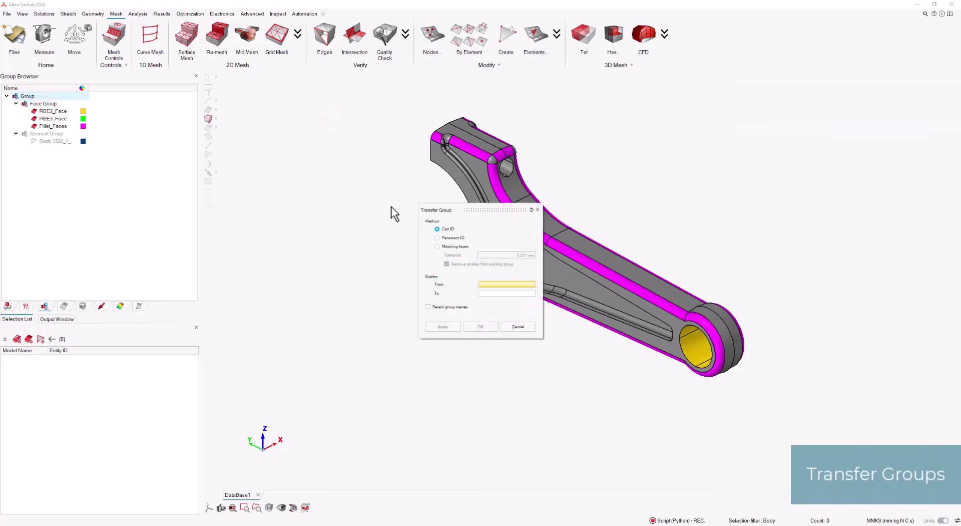
pyautogui.click(8, 306)
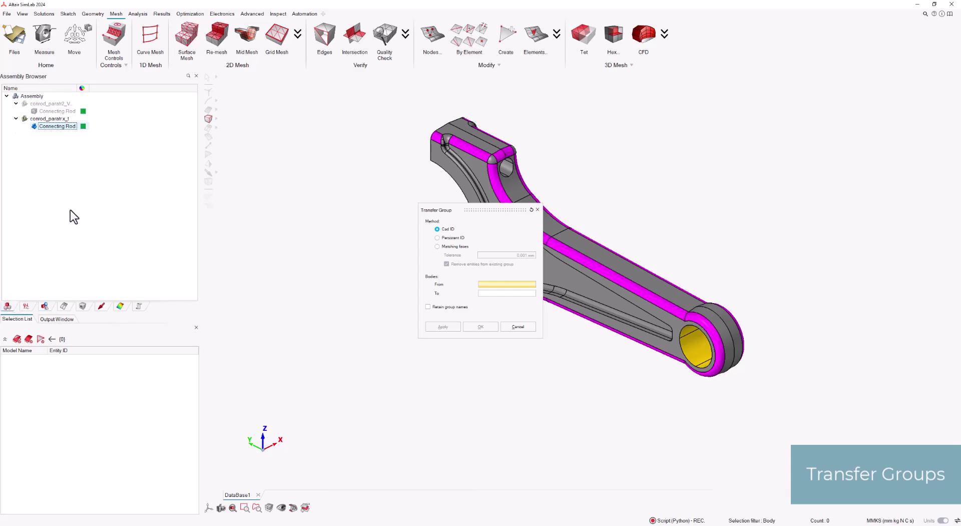
pyautogui.click(56, 126)
pyautogui.click(498, 295)
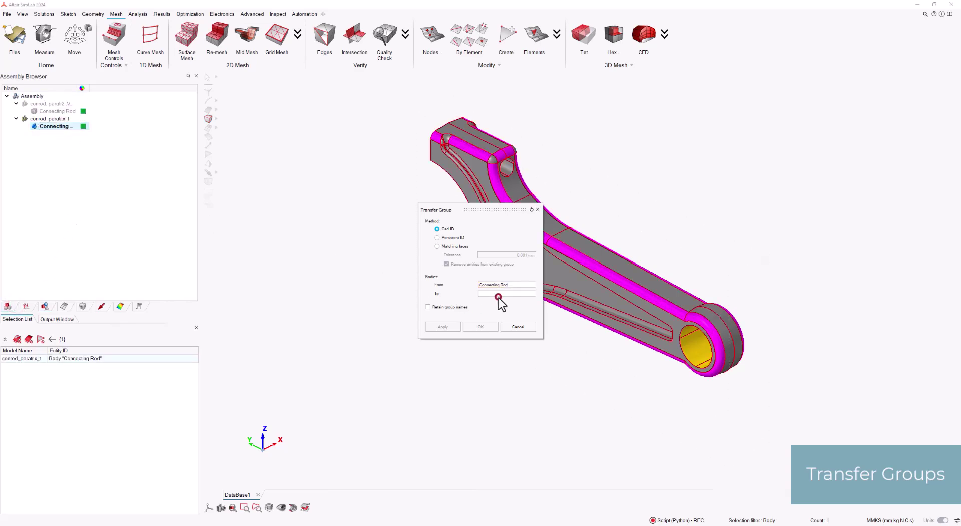
pyautogui.click(24, 103)
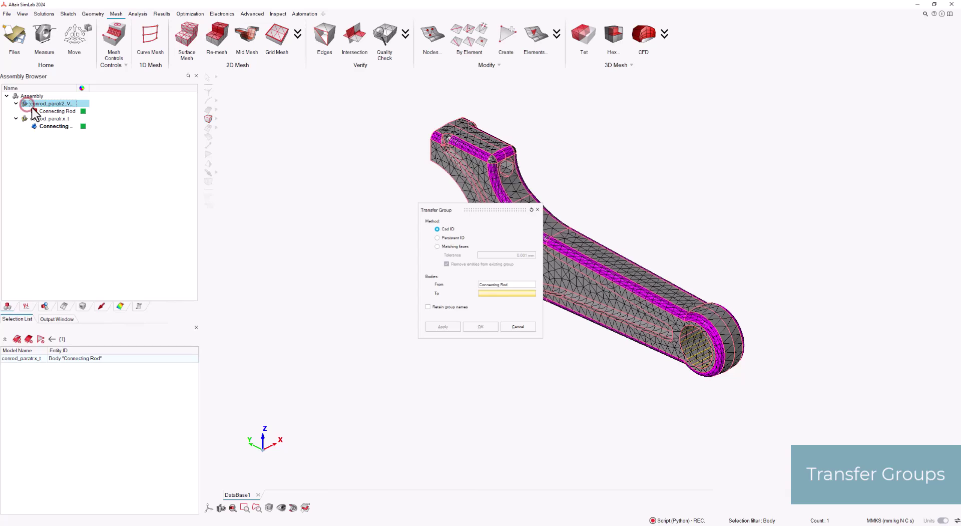
pyautogui.click(46, 112)
pyautogui.click(483, 326)
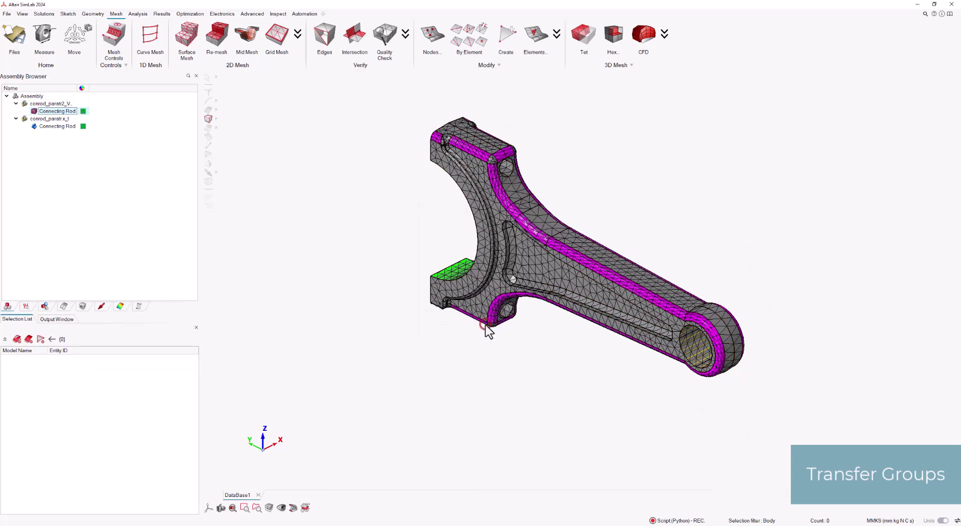
# Hide the connecting rod CAD body and turn off the display of all face groups
pyautogui.click(33, 126)
pyautogui.click(33, 126)
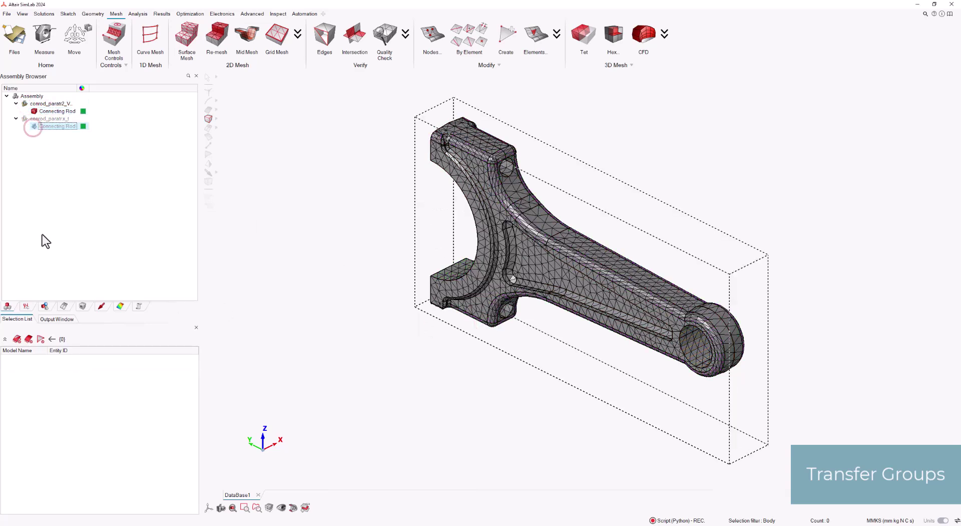
pyautogui.click(44, 305)
pyautogui.click(25, 103)
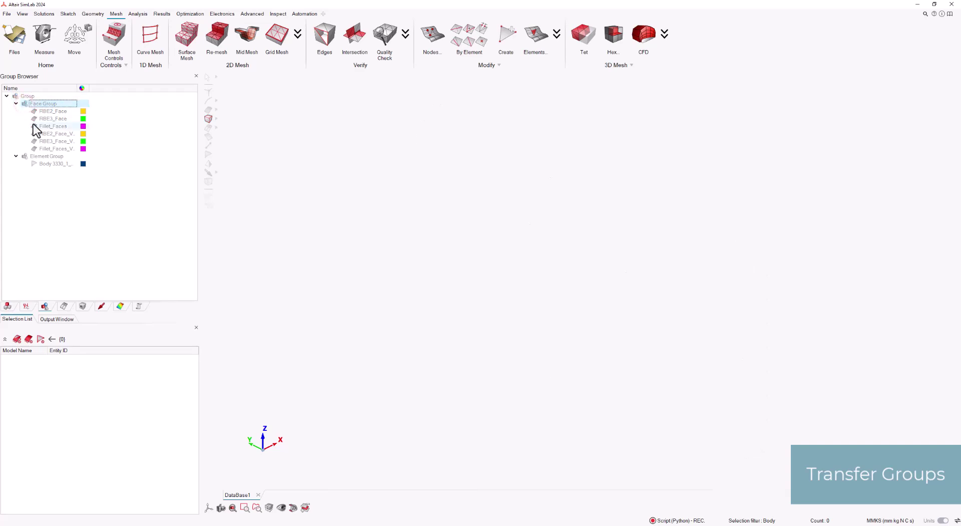
# Check the transferred RBE2, RBE3 and fillet face groups on the meshed rod, and return the display to body colour
pyautogui.click(34, 133)
pyautogui.click(34, 140)
pyautogui.click(34, 148)
pyautogui.rightClick(302, 155)
pyautogui.click(329, 128)
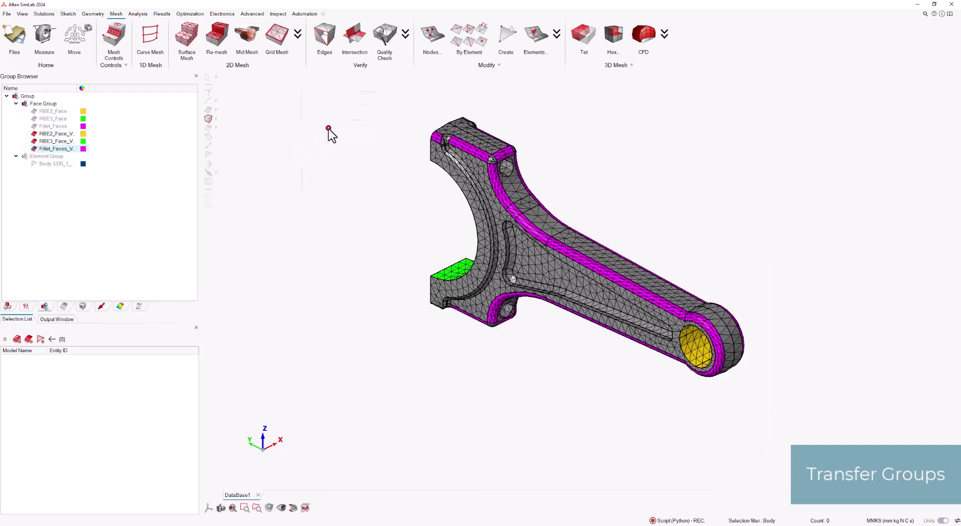
pyautogui.rightClick(317, 183)
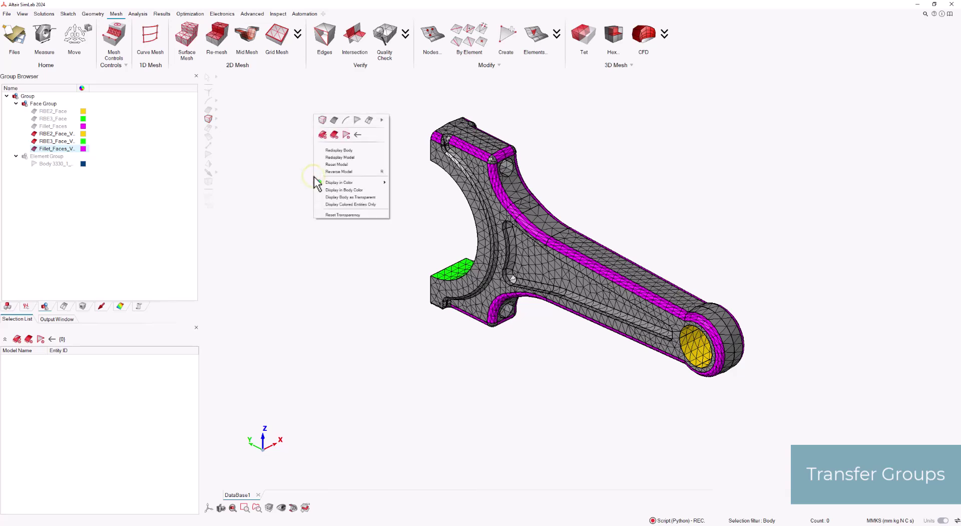
pyautogui.click(342, 190)
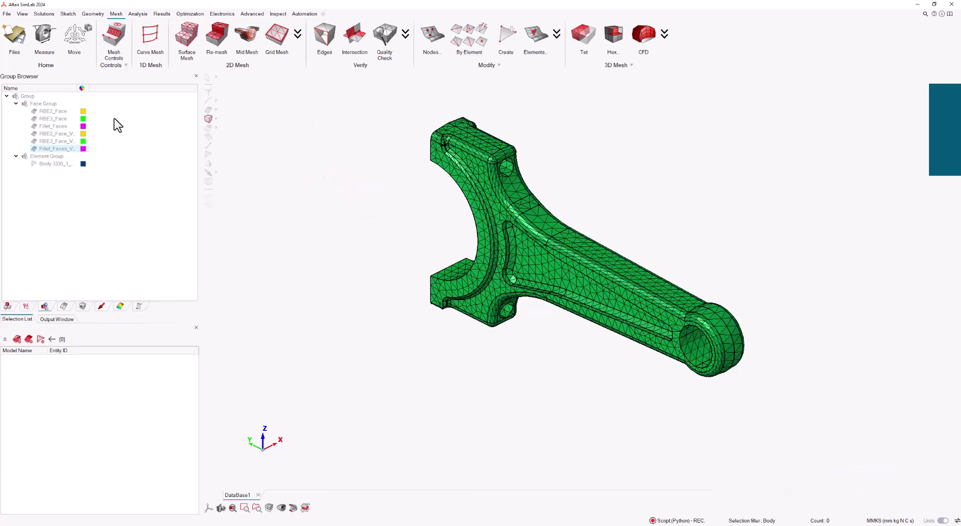
# Create a Linear Static structural solution named StaticStressAnalysis with the OptiStruct solver for the meshed connecting rod
pyautogui.click(45, 14)
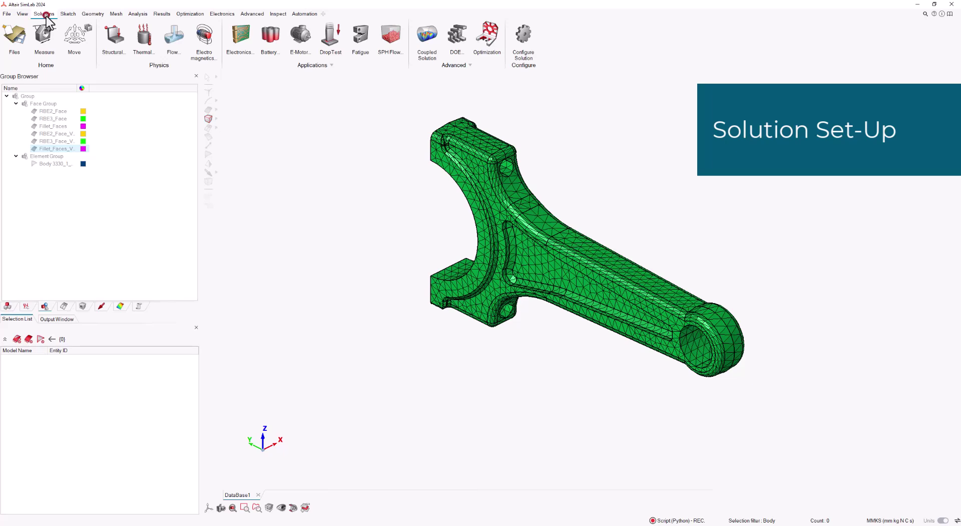
pyautogui.click(111, 39)
pyautogui.click(229, 93)
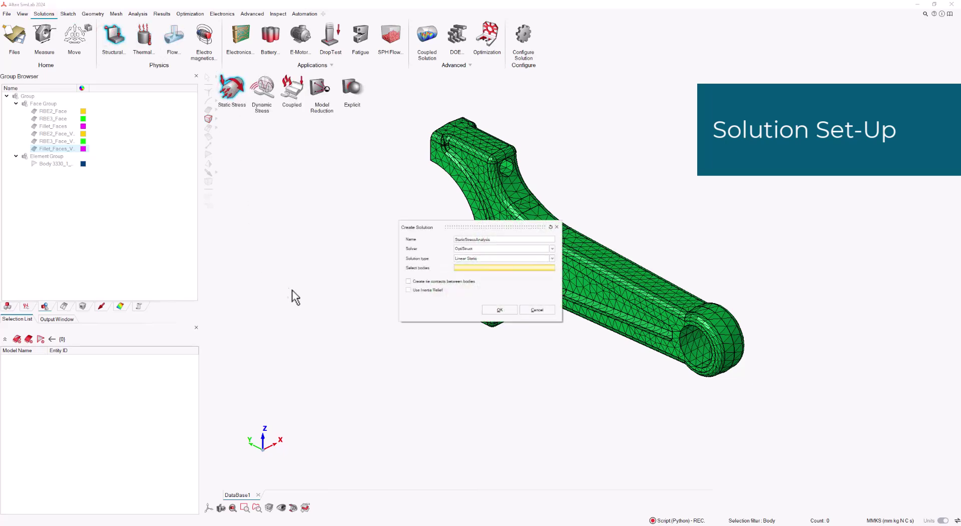
pyautogui.click(633, 328)
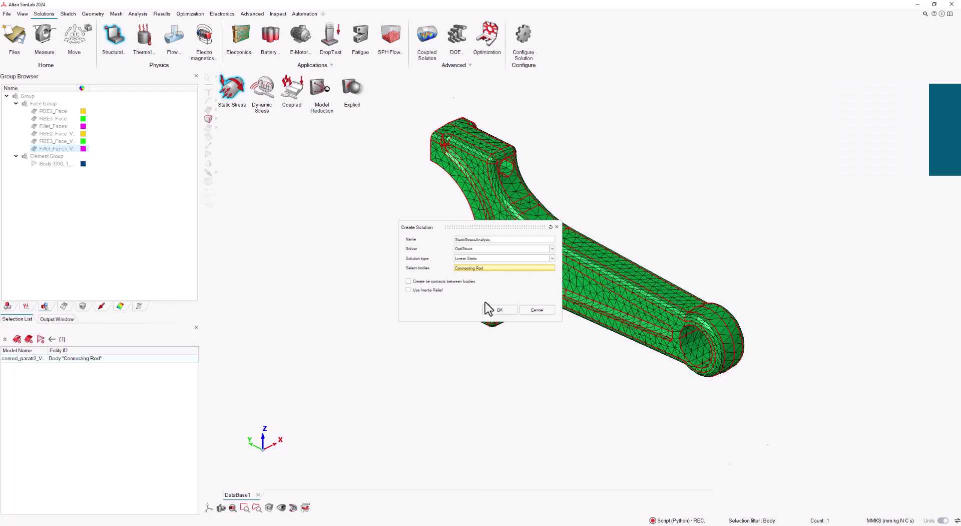
pyautogui.click(499, 309)
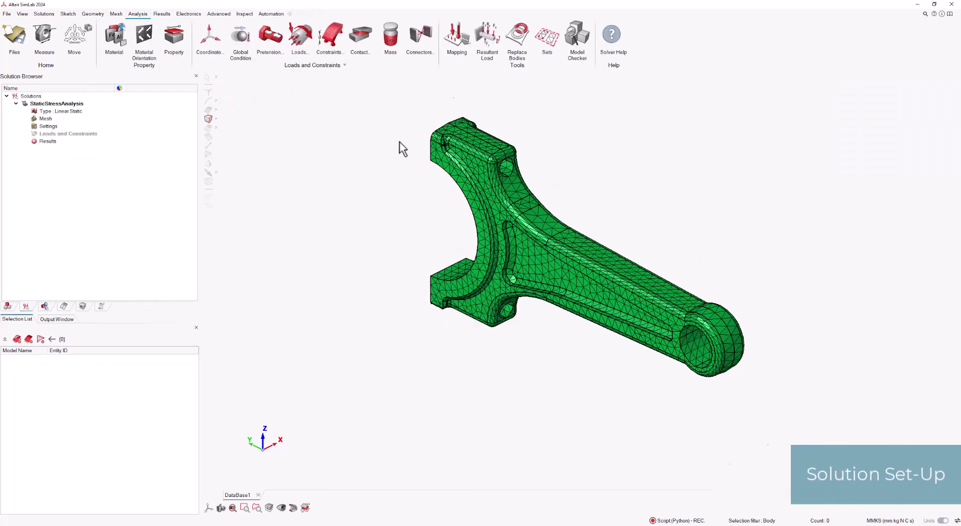
# Create an RBE2 connection on the RBE2_Face_VM group with its center node at the centroid
pyautogui.click(421, 36)
pyautogui.click(231, 93)
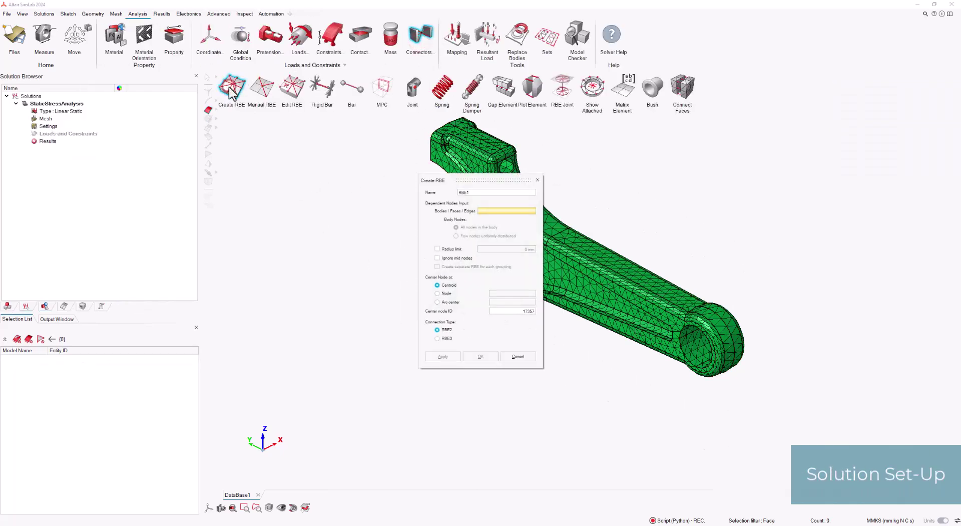
pyautogui.moveTo(466, 182); pyautogui.dragTo(301, 179)
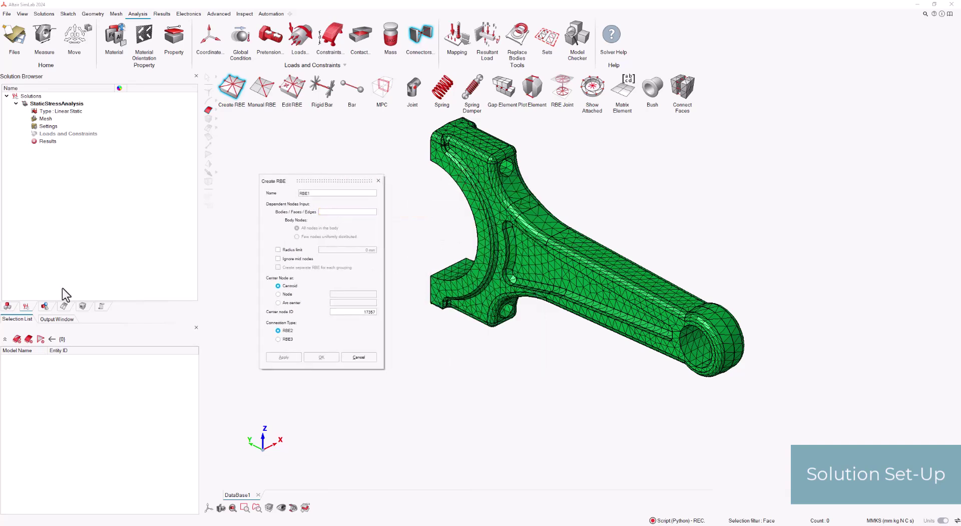
pyautogui.click(44, 306)
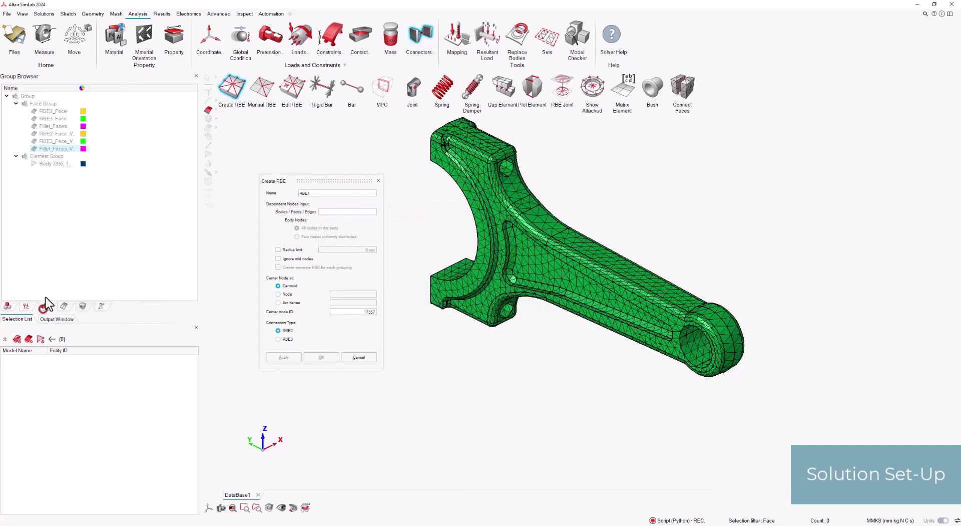
pyautogui.click(56, 134)
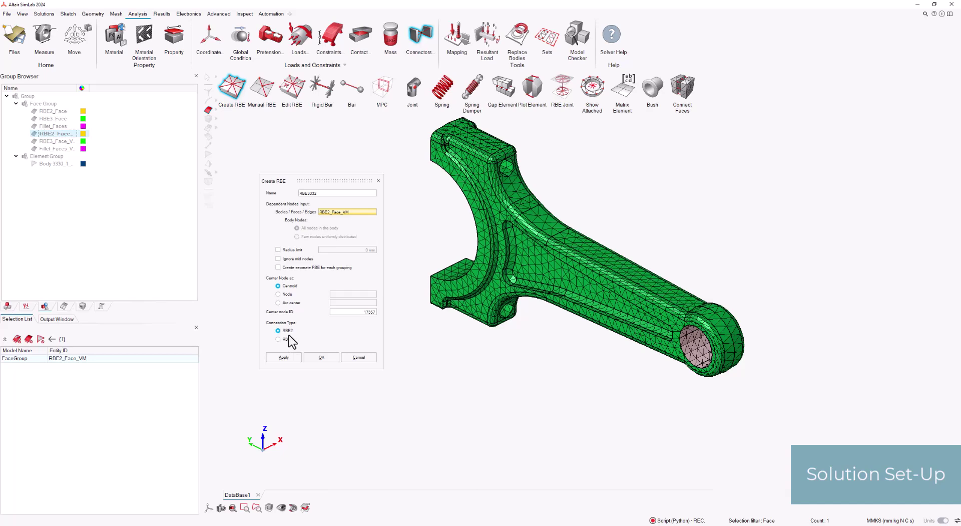
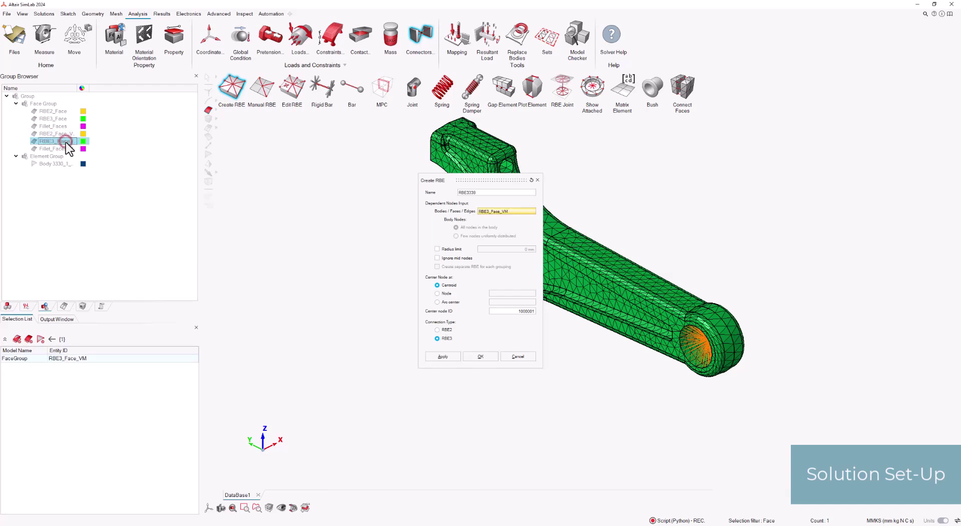
# Create an RBE3 connection on the RBE3_Face_VM group with its center node at the centroid
pyautogui.moveTo(500, 180); pyautogui.dragTo(340, 174)
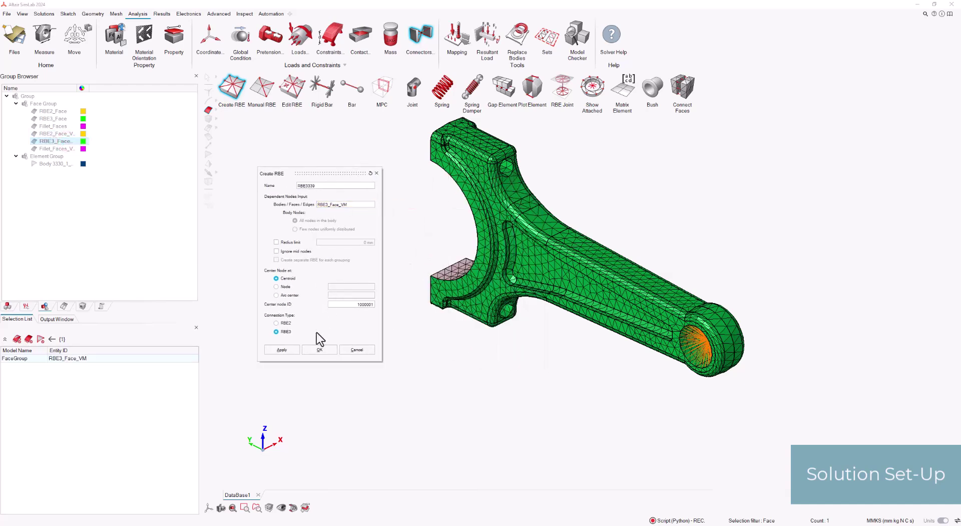
pyautogui.click(319, 350)
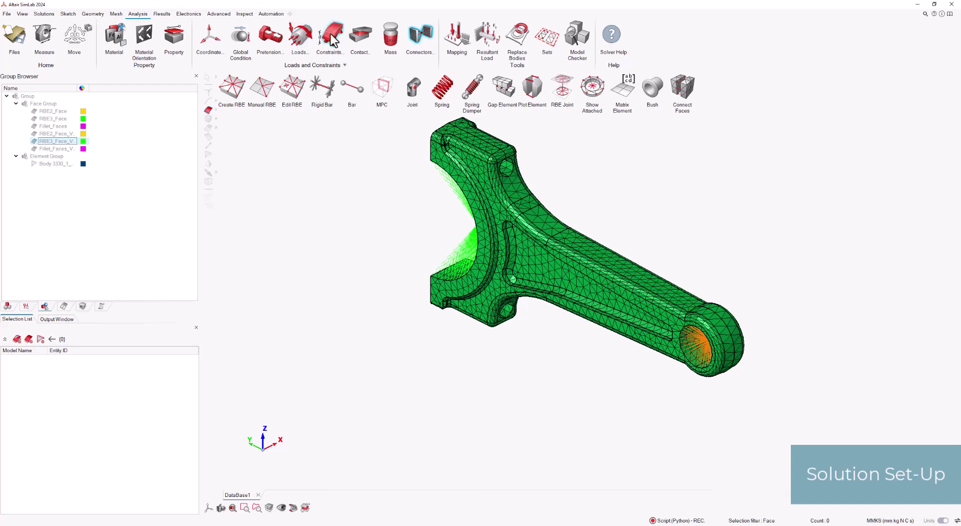
# Set up a total force for RBE nodes with X at 0 N and Y linked to the Force_Y parameter
pyautogui.click(302, 36)
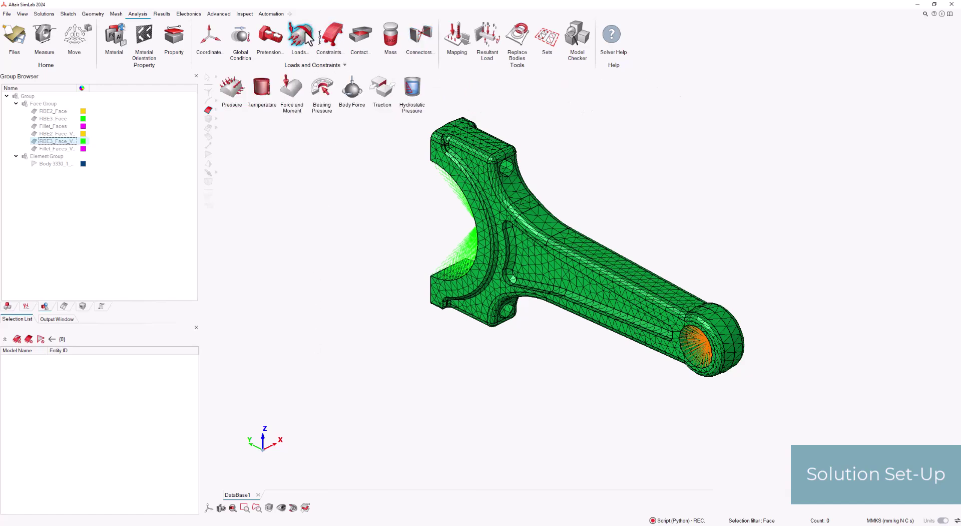
pyautogui.click(291, 88)
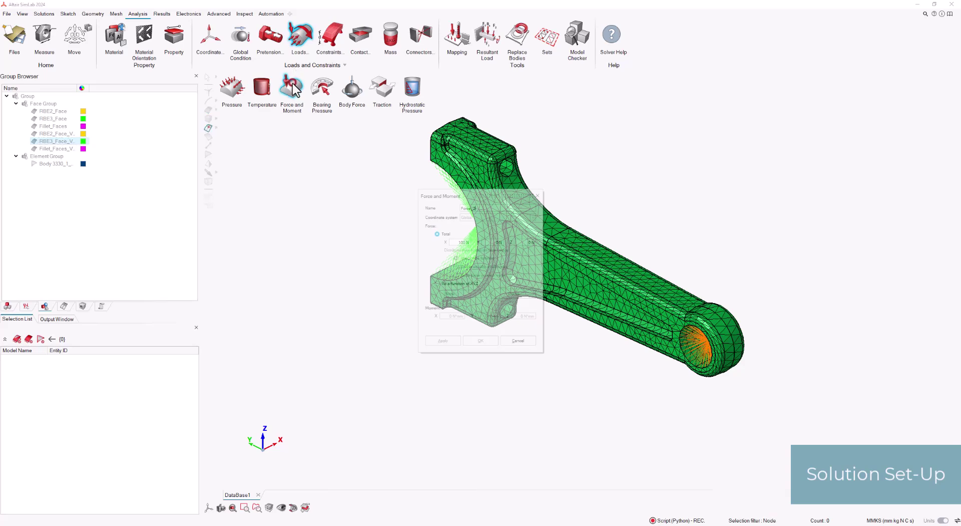
pyautogui.click(216, 128)
pyautogui.click(233, 128)
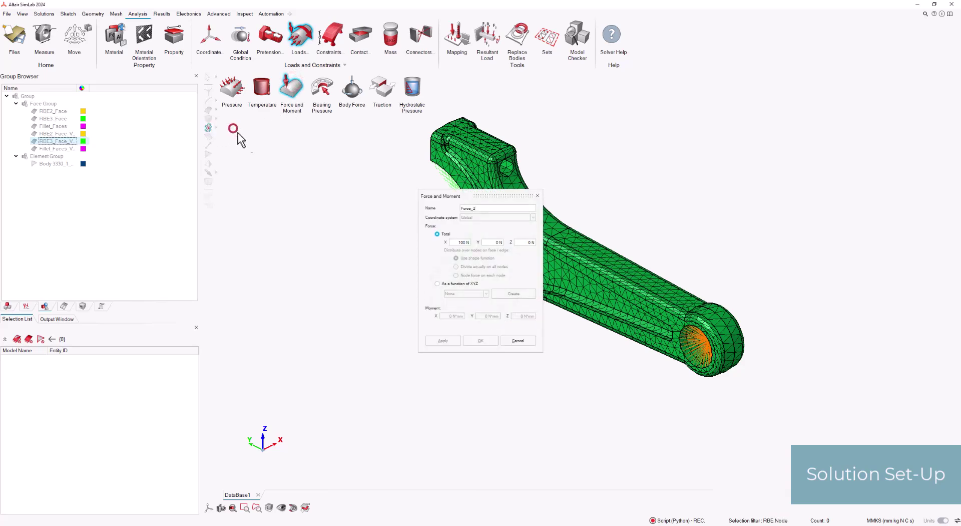
pyautogui.moveTo(464, 193); pyautogui.dragTo(305, 175)
pyautogui.click(301, 226)
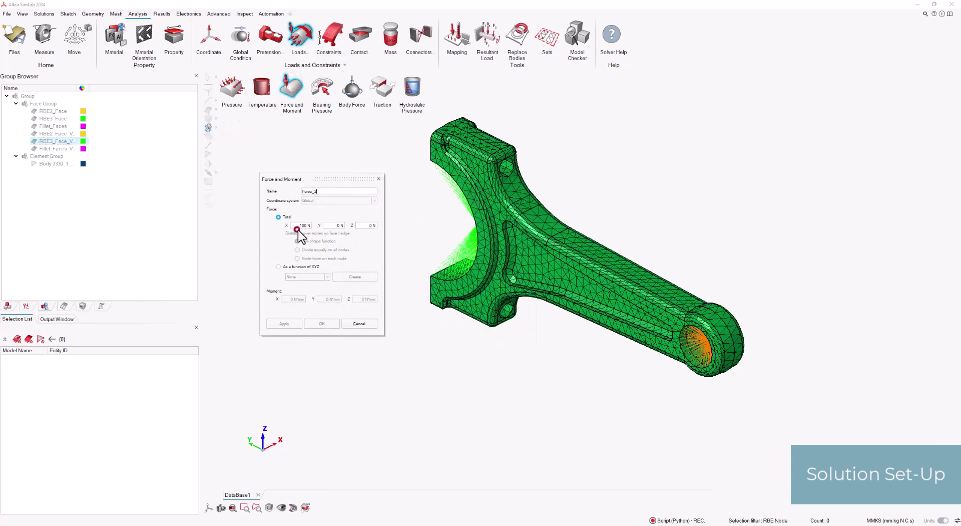
pyautogui.rightClick(335, 225)
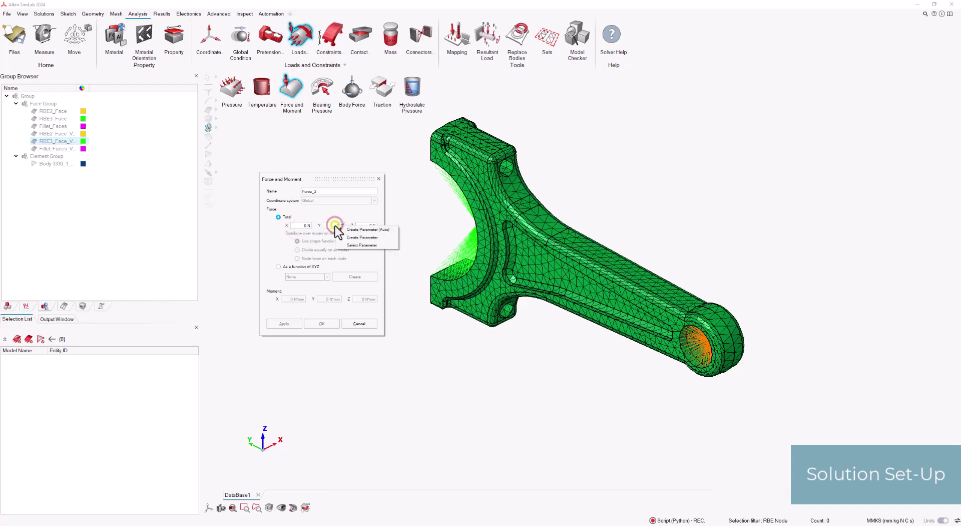
pyautogui.click(350, 245)
pyautogui.click(854, 100)
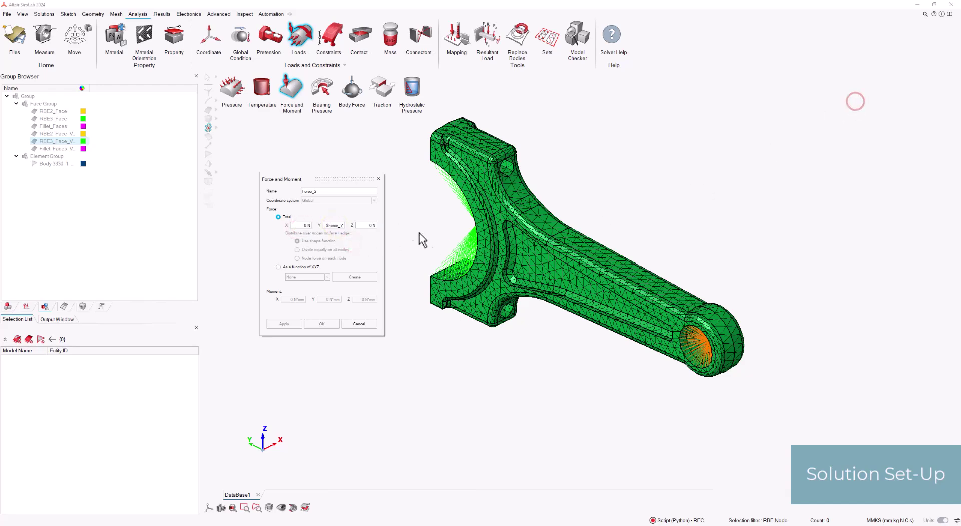
# Link the Z force to the Force_Z parameter and apply the load to the RBE3 center node
pyautogui.rightClick(369, 225)
pyautogui.click(409, 245)
pyautogui.click(849, 111)
pyautogui.click(471, 225)
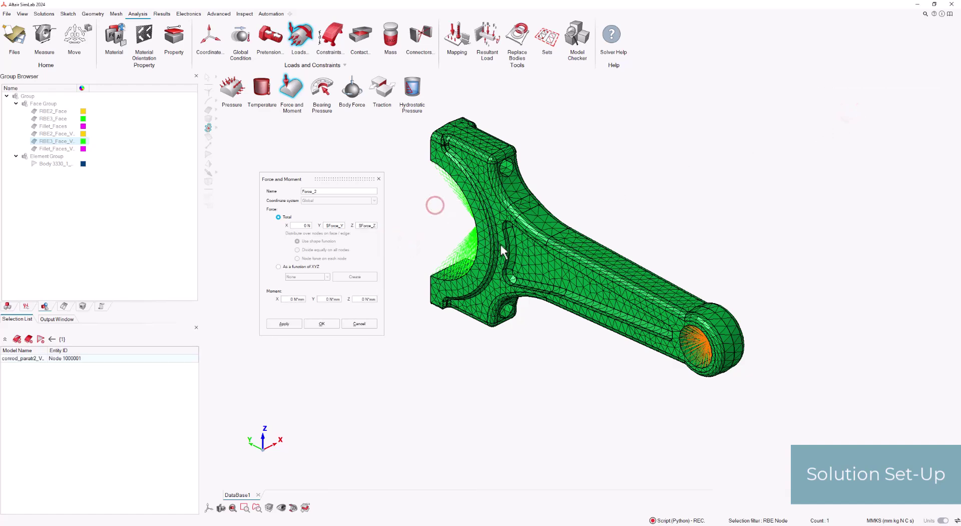
pyautogui.moveTo(461, 223); pyautogui.dragTo(447, 226, button='middle')
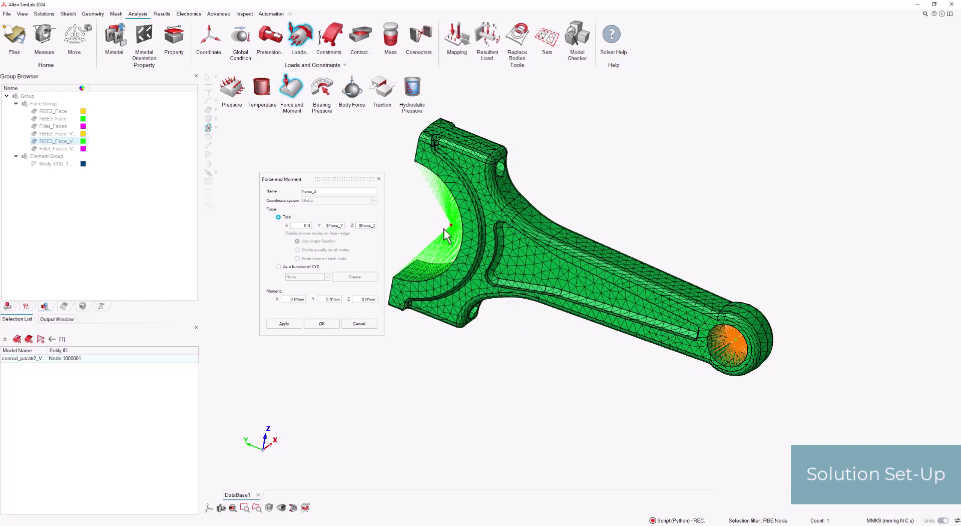
pyautogui.click(327, 323)
# Start a fixed constraint on the RBE2 center node at the connecting rod's small end
pyautogui.moveTo(208, 513)
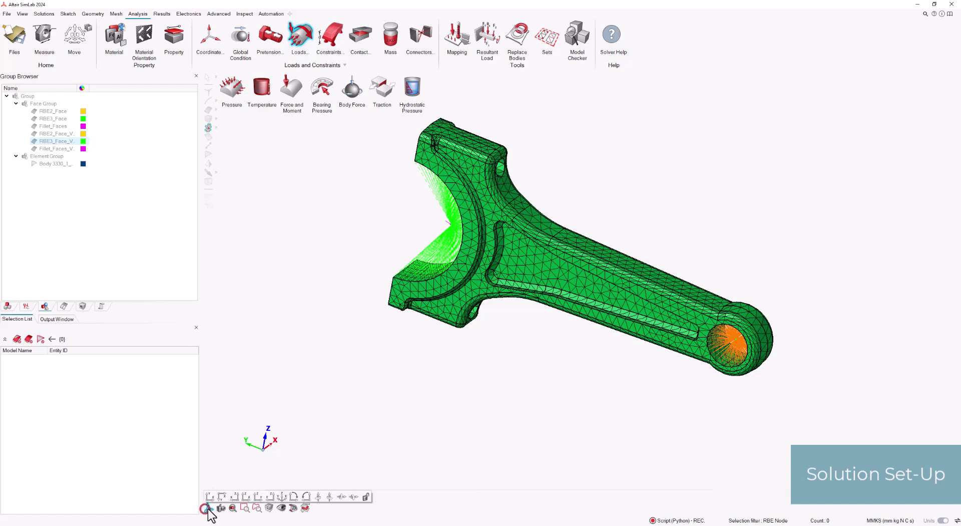
pyautogui.click(280, 497)
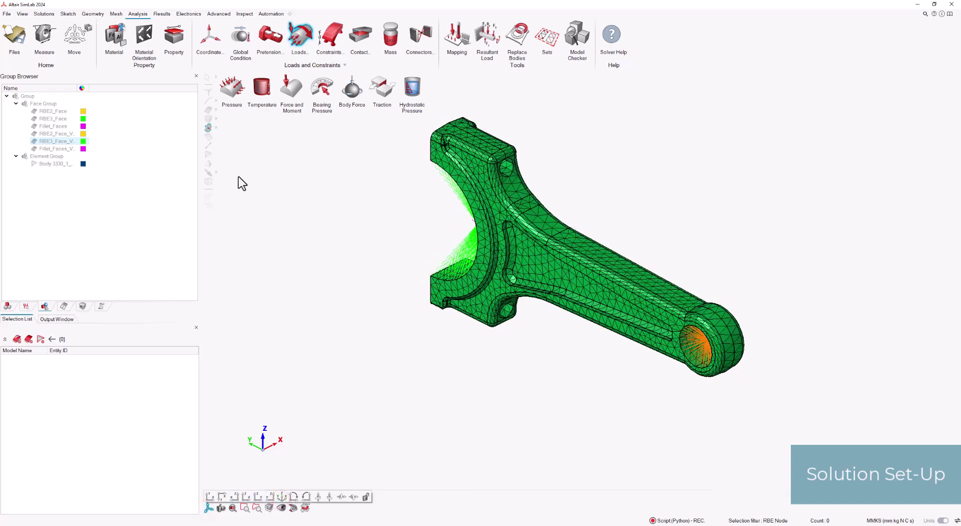
pyautogui.click(330, 41)
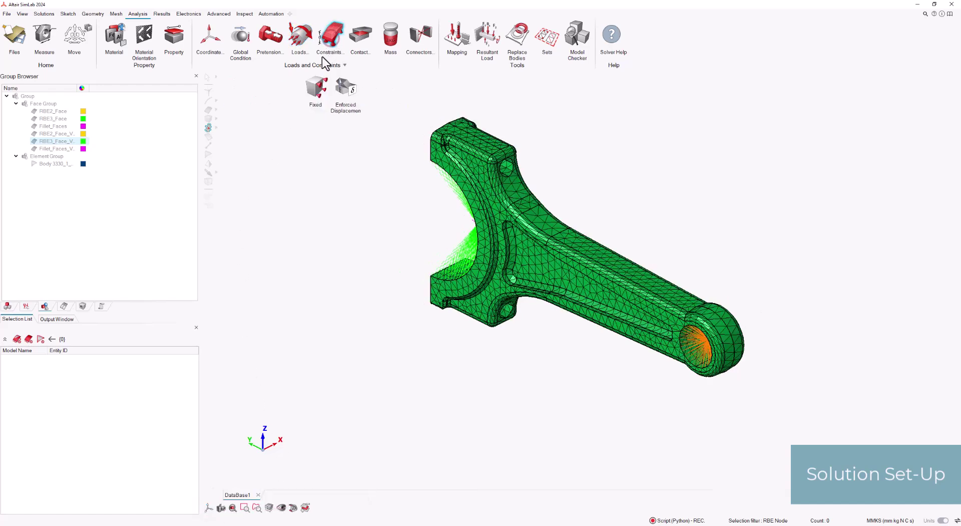
pyautogui.click(29, 306)
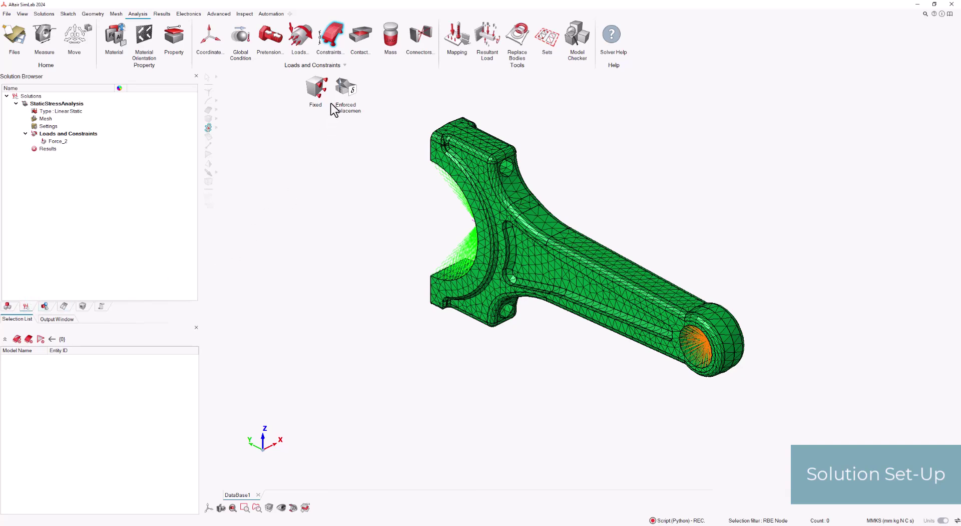
pyautogui.click(316, 89)
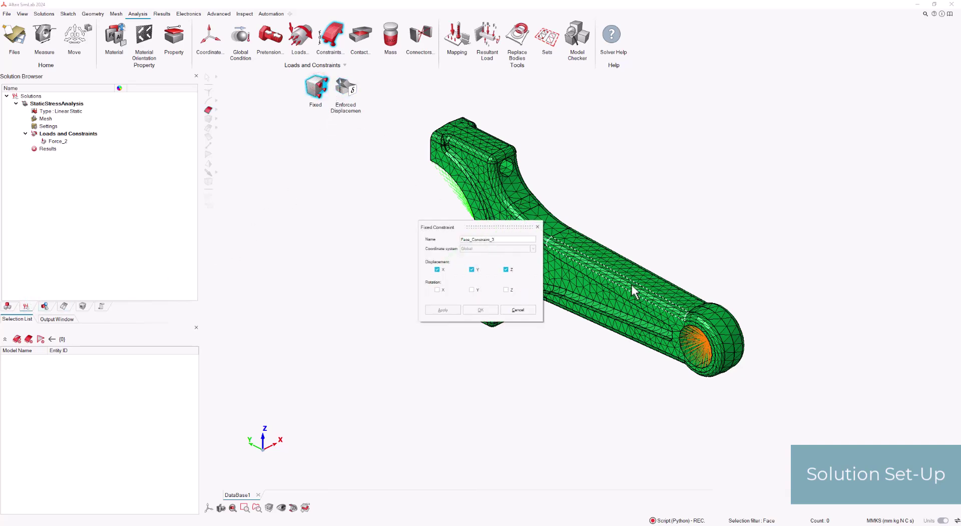
pyautogui.rightClick(655, 238)
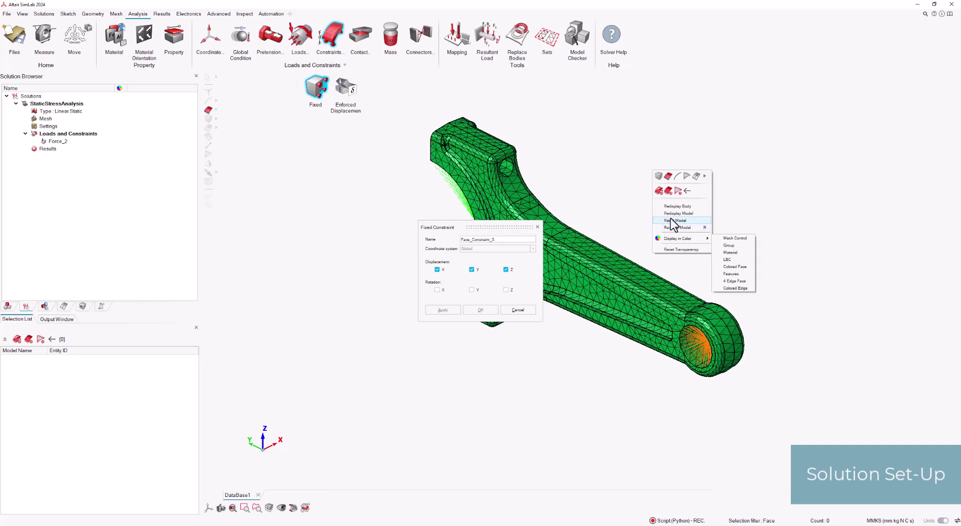
pyautogui.click(704, 175)
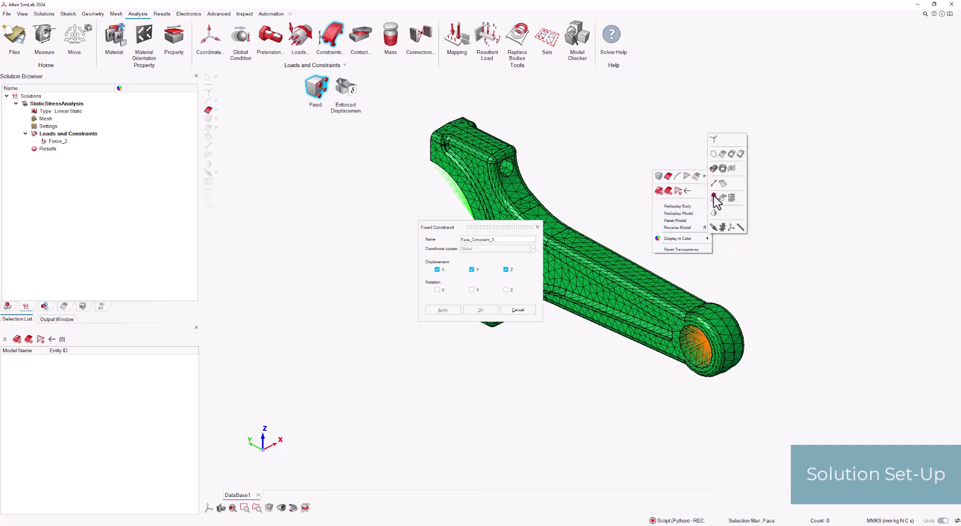
pyautogui.click(714, 197)
pyautogui.click(740, 369)
# Name the constraint Fixed, restrain X, Y and Z rotations along with the displacements, and create it
pyautogui.doubleClick(512, 241)
pyautogui.write('Fixed')
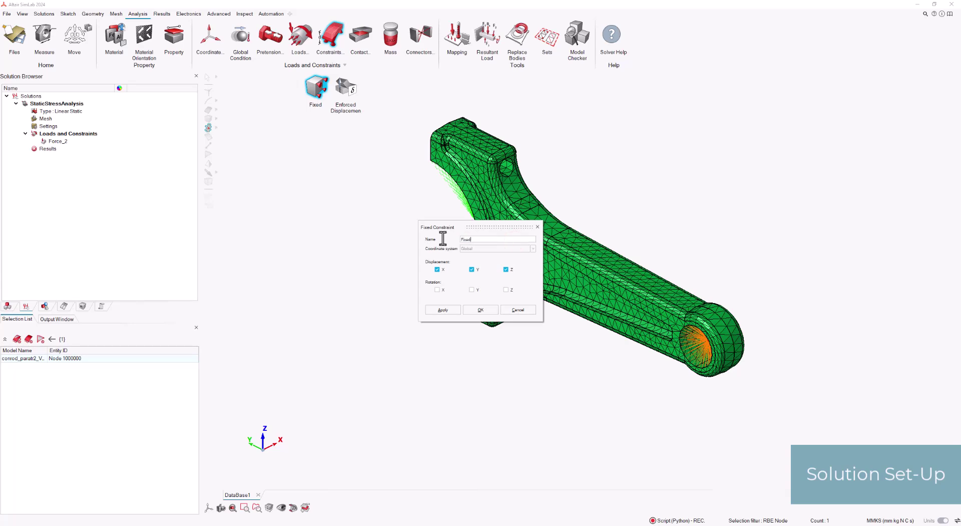
pyautogui.moveTo(659, 371); pyautogui.dragTo(677, 349, button='middle')
pyautogui.click(437, 289)
pyautogui.click(471, 289)
pyautogui.click(506, 289)
pyautogui.click(486, 309)
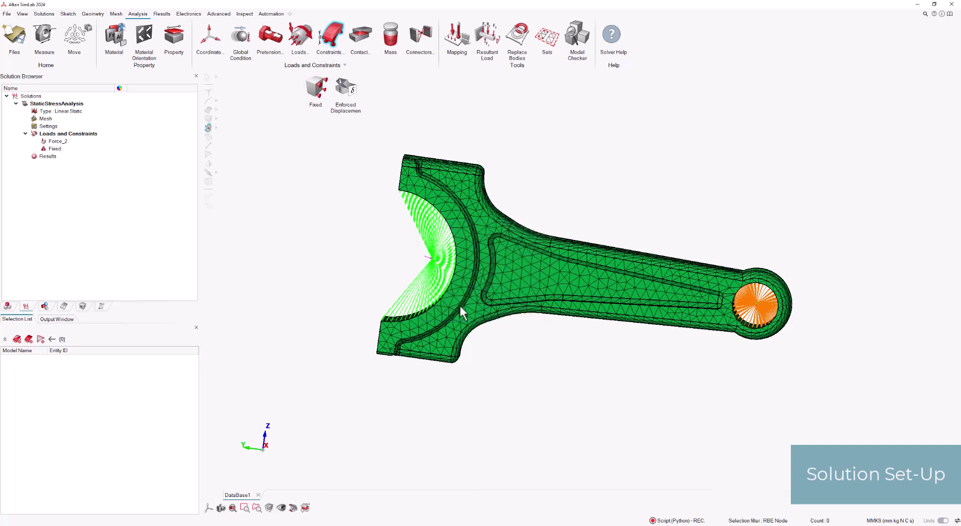
# Rename the Force_2 load as Force
pyautogui.doubleClick(65, 141)
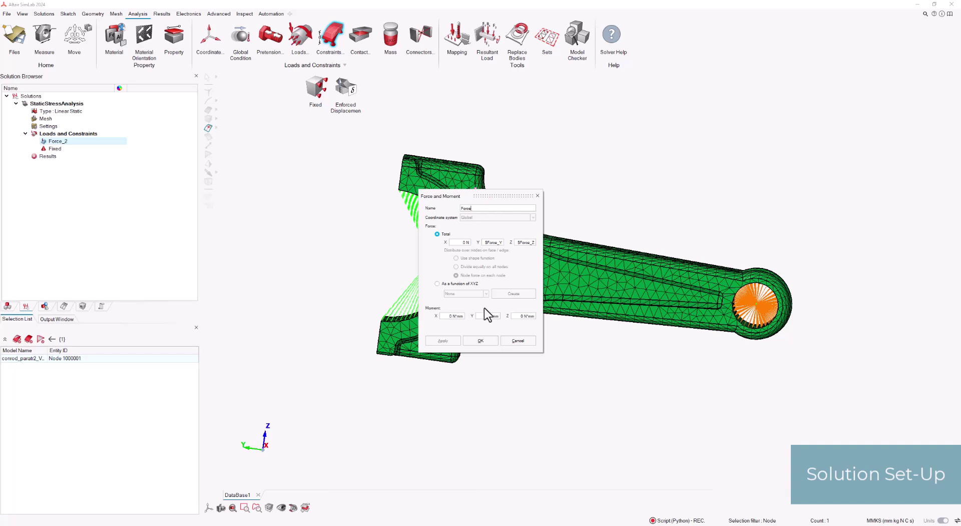
pyautogui.click(485, 343)
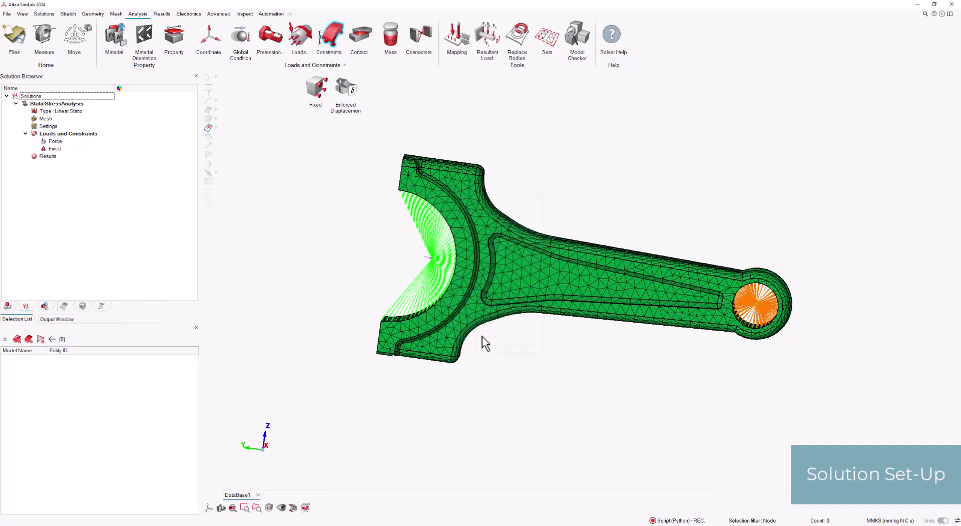
pyautogui.moveTo(482, 338); pyautogui.dragTo(479, 280, button='middle')
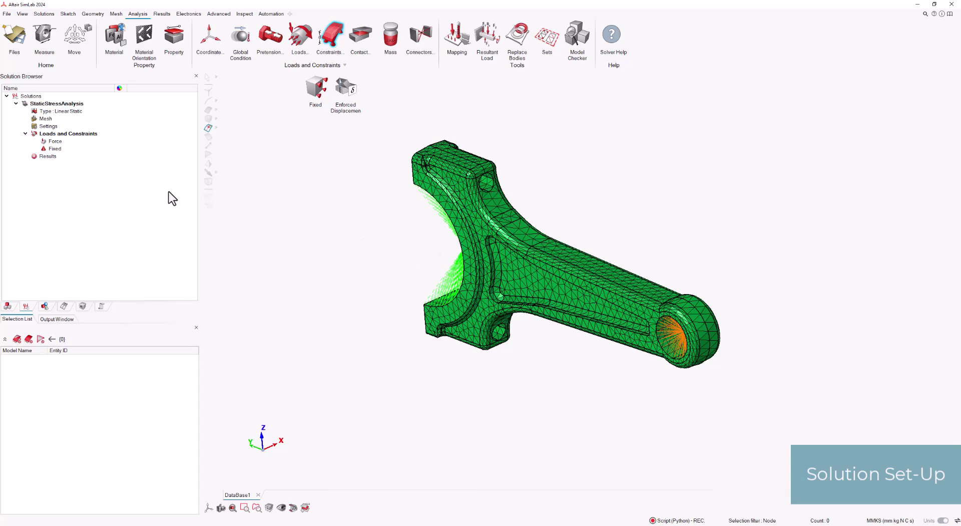
# Set Check Element Quality to No in the StaticStressAnalysis solver settings
pyautogui.rightClick(49, 125)
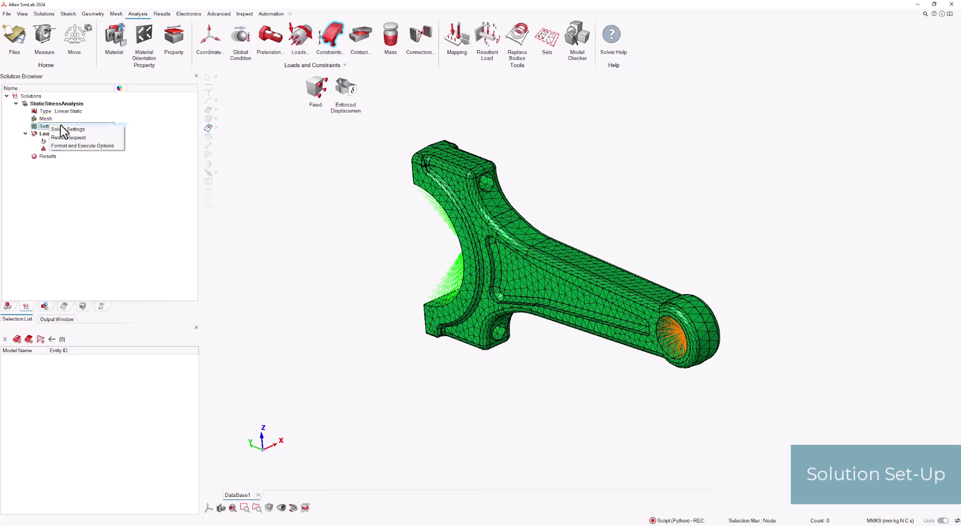
pyautogui.click(62, 129)
pyautogui.click(498, 197)
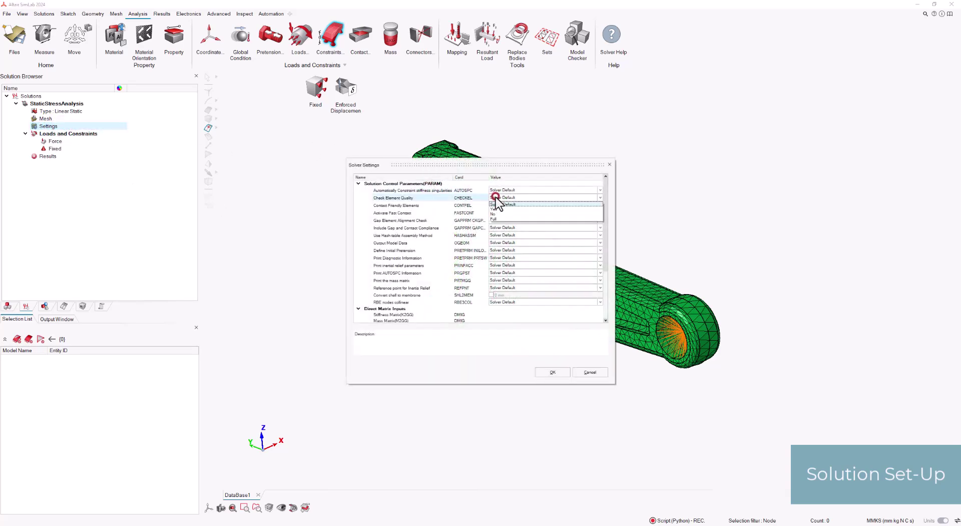
pyautogui.click(500, 212)
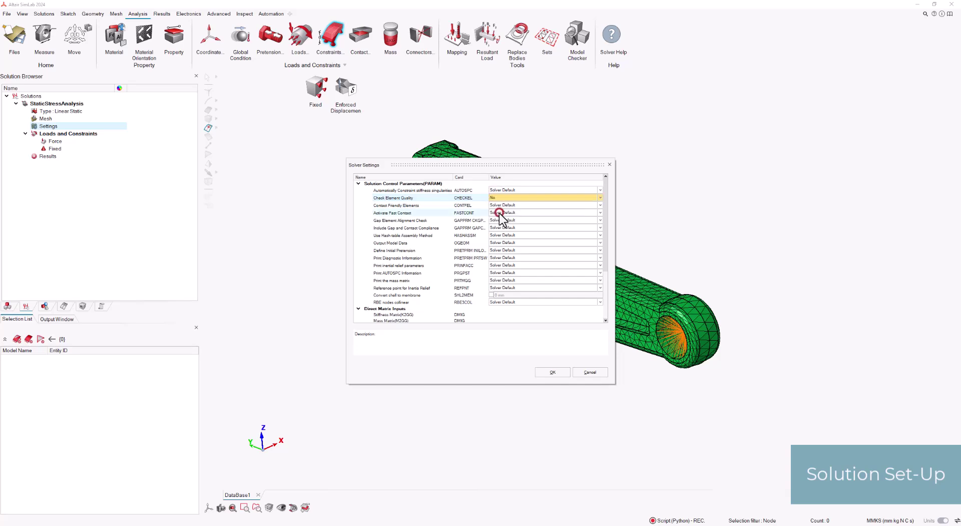
pyautogui.click(551, 373)
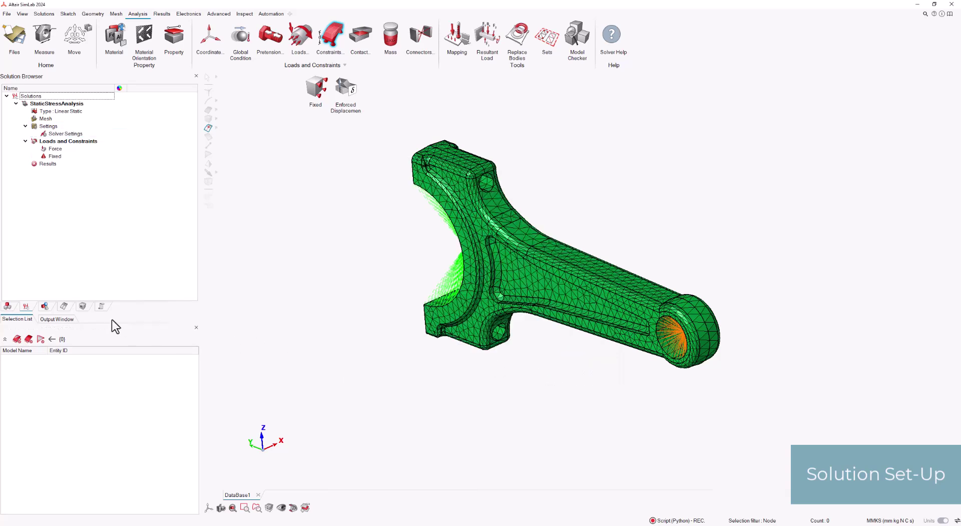
# Create an isotropic solid metal material named RodMat with its Young's modulus linked to a parameter
pyautogui.click(83, 306)
pyautogui.rightClick(67, 96)
pyautogui.click(83, 103)
pyautogui.doubleClick(454, 177)
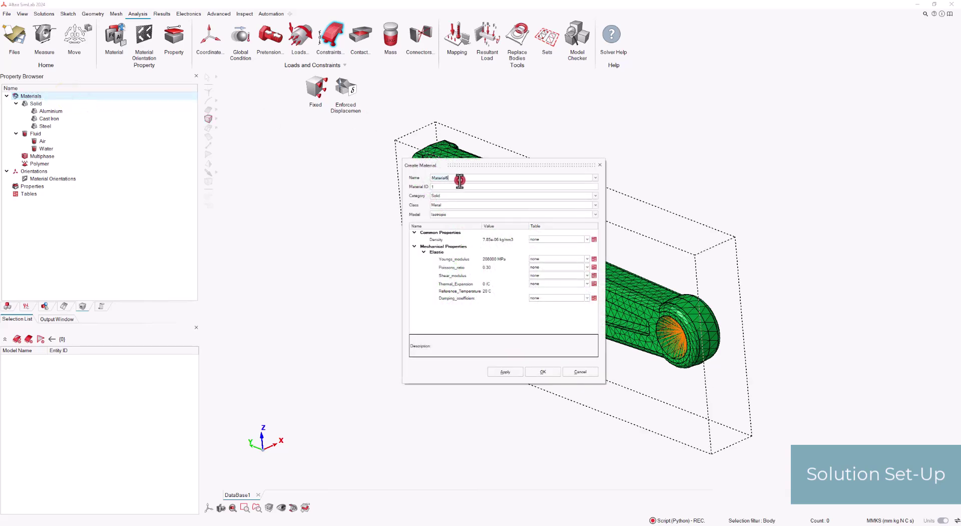
pyautogui.write('RodMat')
pyautogui.rightClick(494, 260)
pyautogui.click(515, 281)
pyautogui.click(854, 137)
pyautogui.click(550, 371)
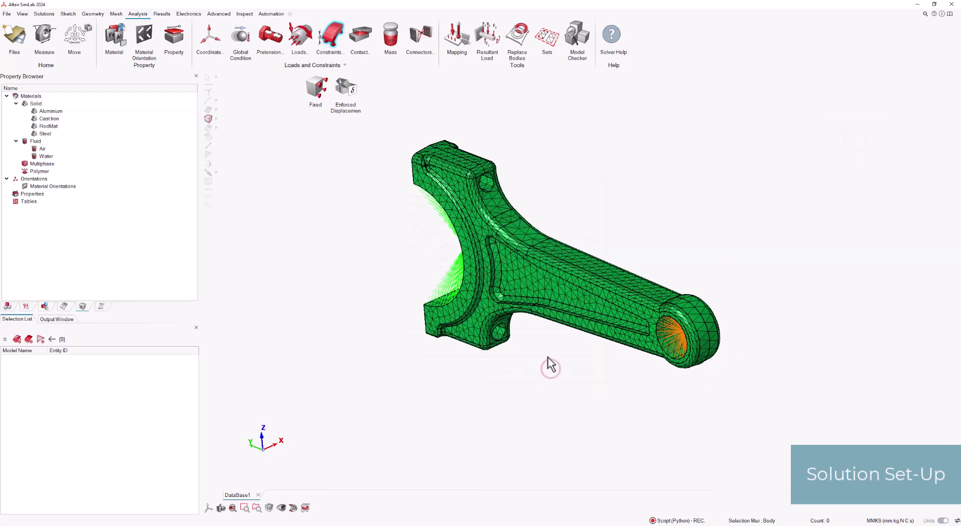
# Assign the RodMat material to the Connecting Rod body
pyautogui.click(518, 261)
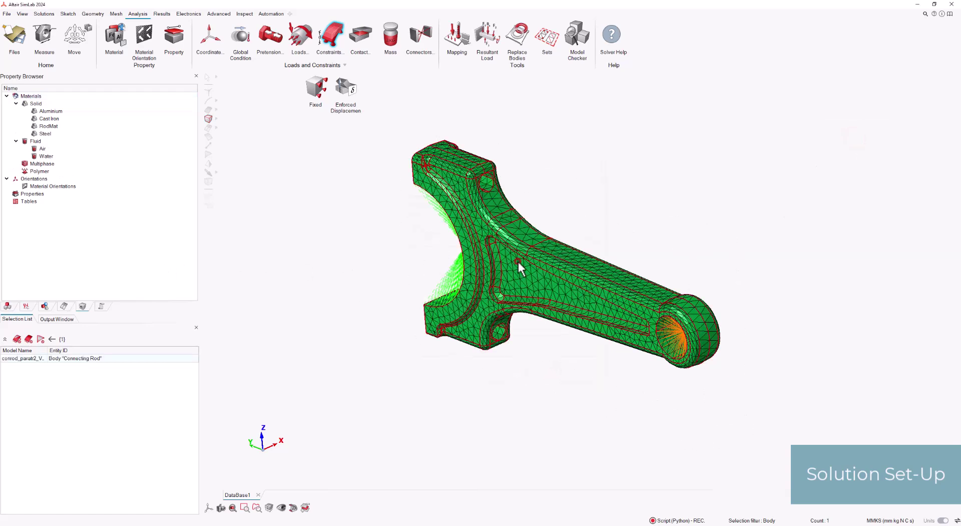
pyautogui.rightClick(333, 239)
pyautogui.moveTo(390, 310)
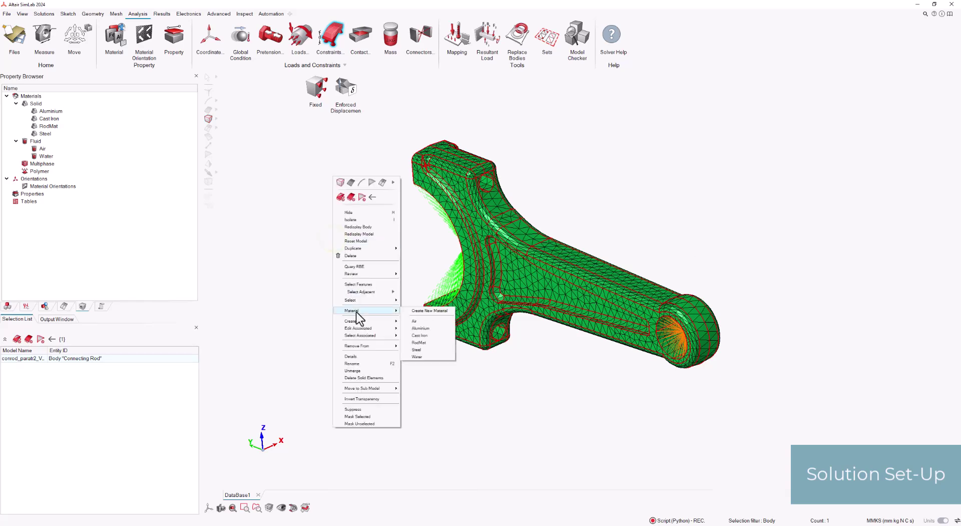
pyautogui.click(421, 344)
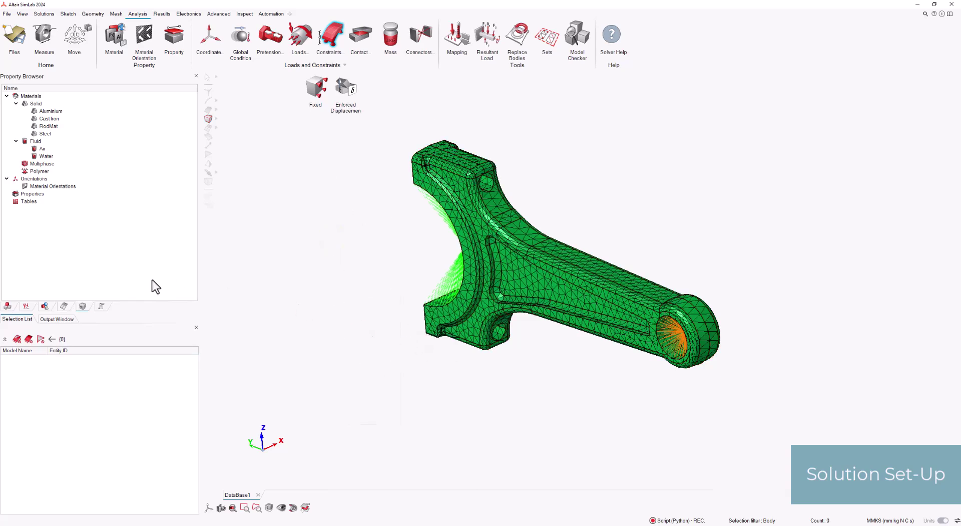
# Update the static analysis results, creating the default property for the body, and show the model in isometric view
pyautogui.click(26, 305)
pyautogui.rightClick(63, 164)
pyautogui.click(81, 169)
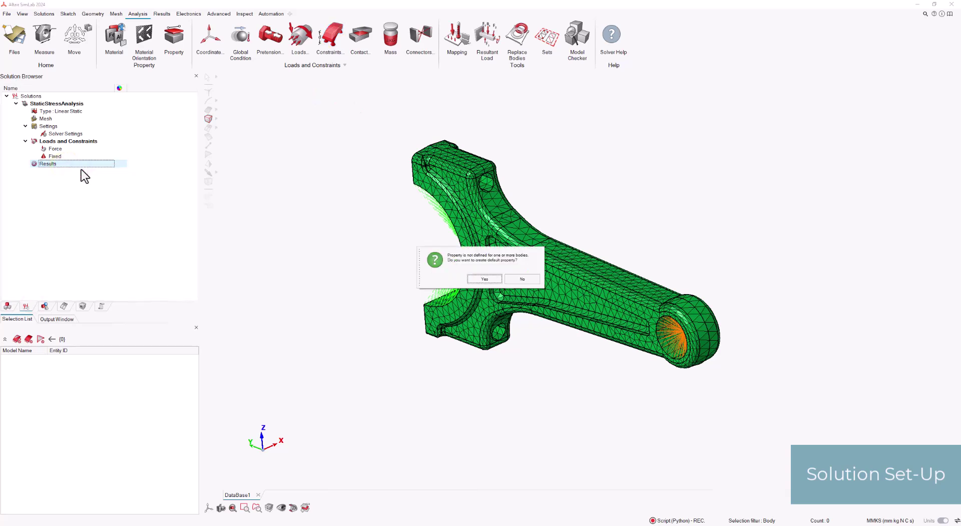
pyautogui.click(479, 278)
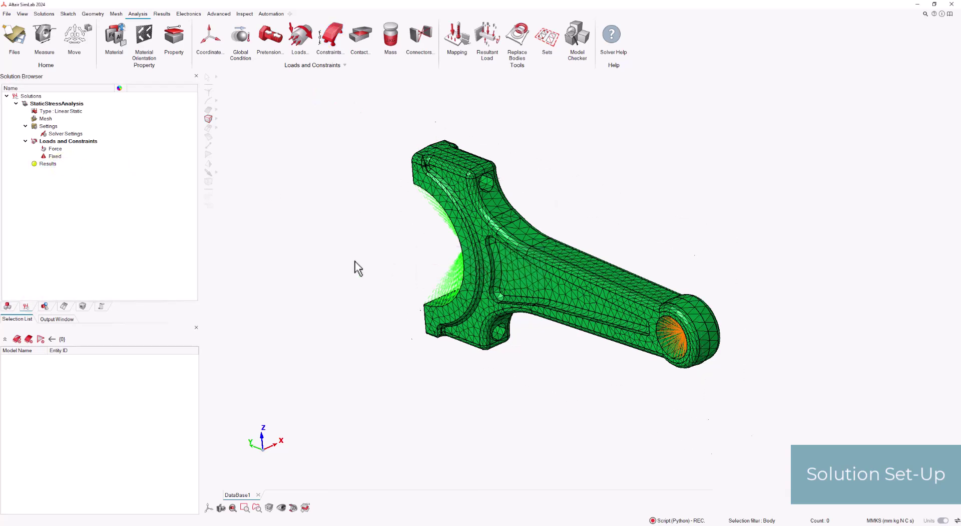
pyautogui.click(209, 507)
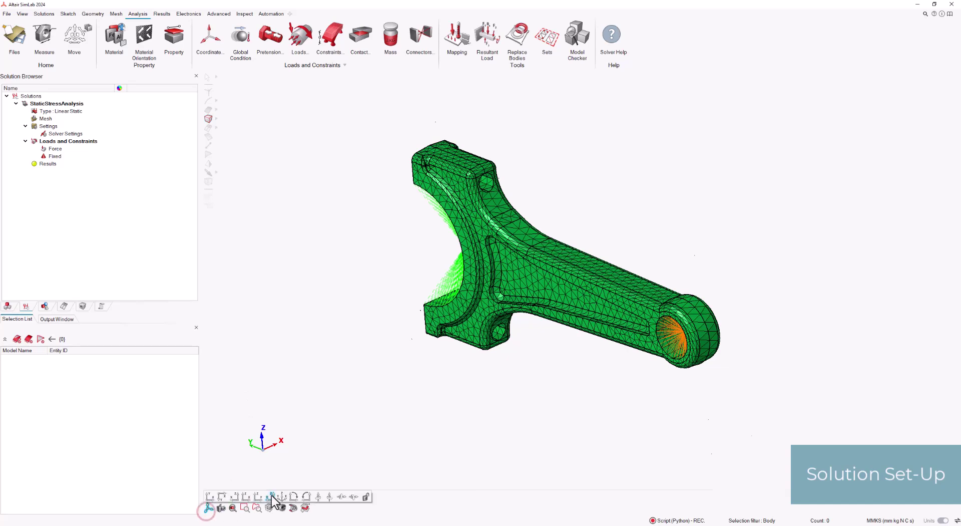
pyautogui.click(281, 497)
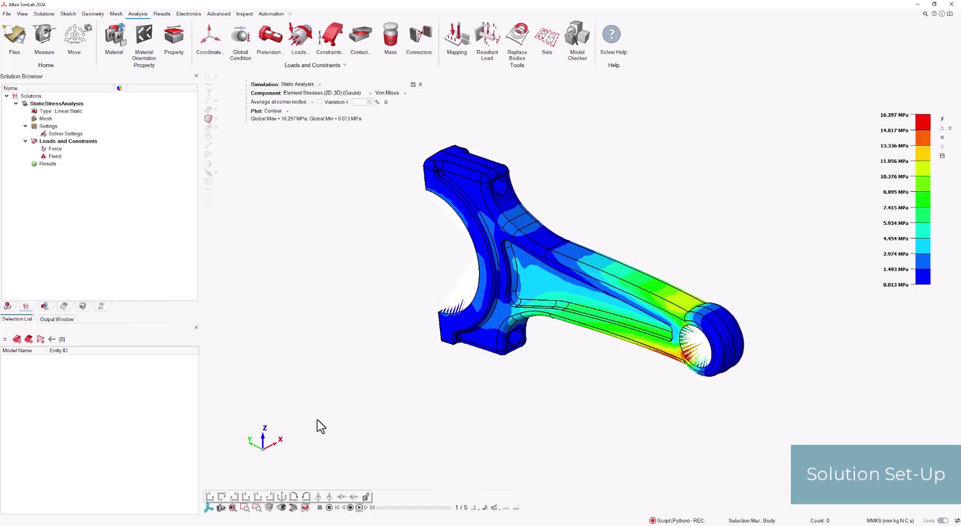
# Create a displacement magnitude response from the analysis results
pyautogui.rightClick(65, 163)
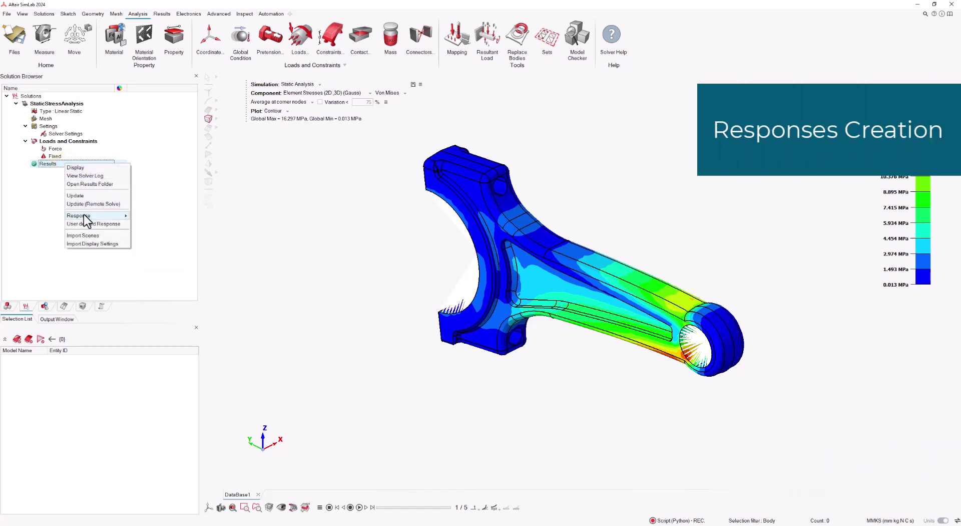
pyautogui.moveTo(100, 215)
pyautogui.moveTo(168, 243)
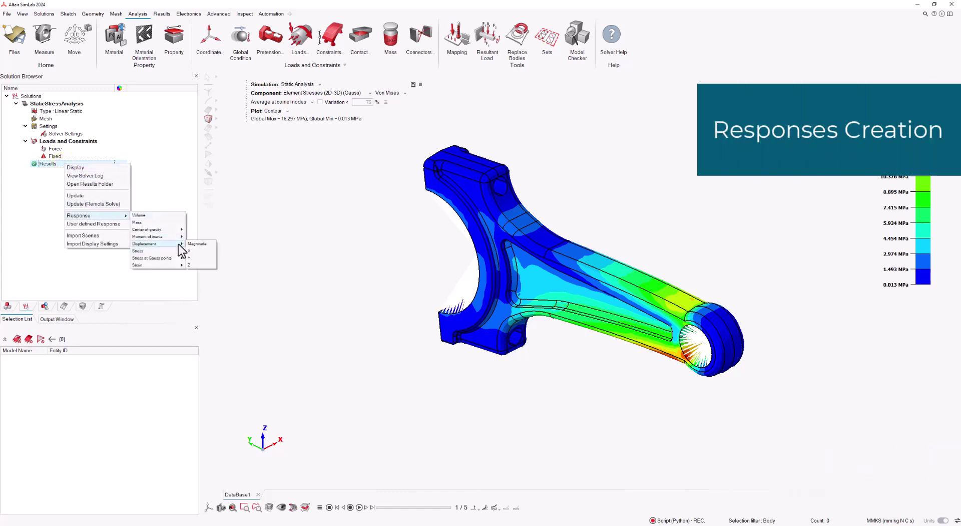
pyautogui.click(196, 244)
pyautogui.click(479, 361)
# Create a maximum Von Mises stress at Gauss points response for all entities and widen the browser's name column
pyautogui.rightClick(47, 164)
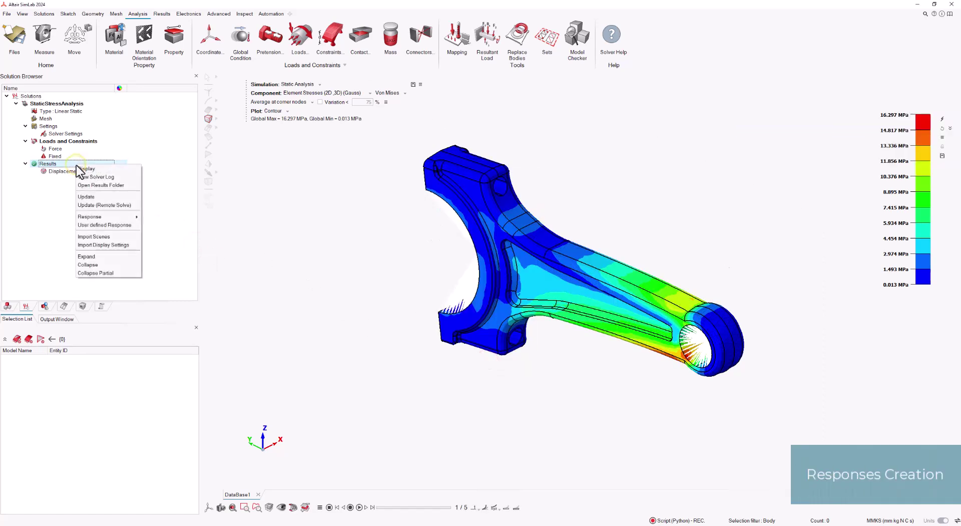
pyautogui.moveTo(104, 217)
pyautogui.moveTo(167, 258)
pyautogui.click(203, 260)
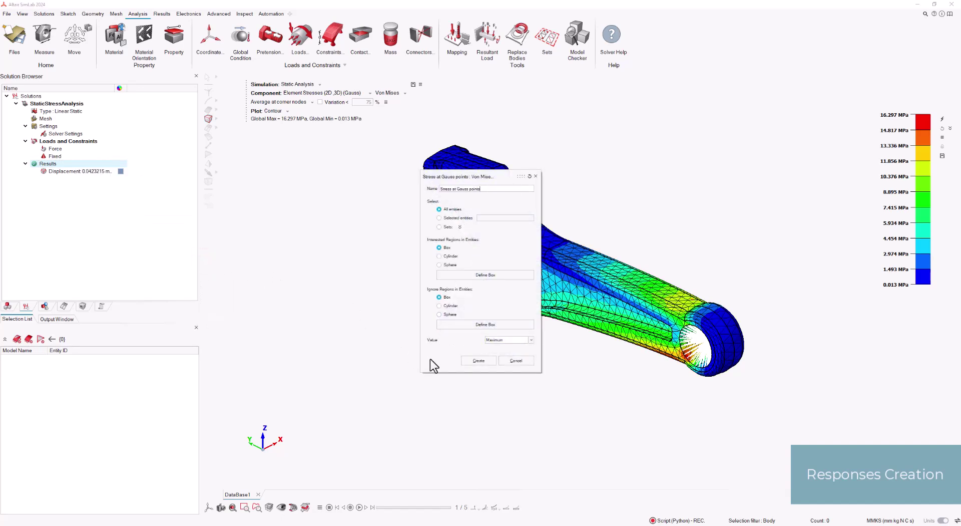
pyautogui.click(467, 360)
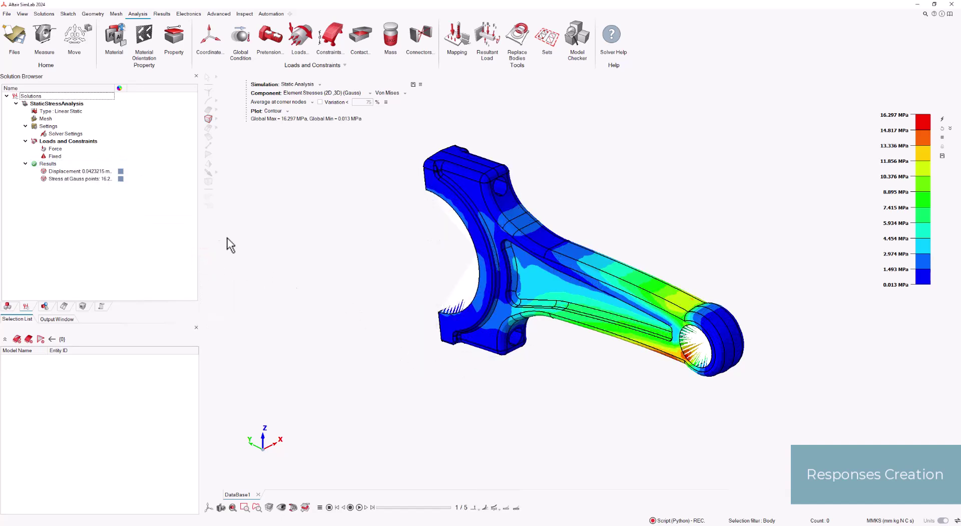
pyautogui.moveTo(114, 88); pyautogui.dragTo(152, 88)
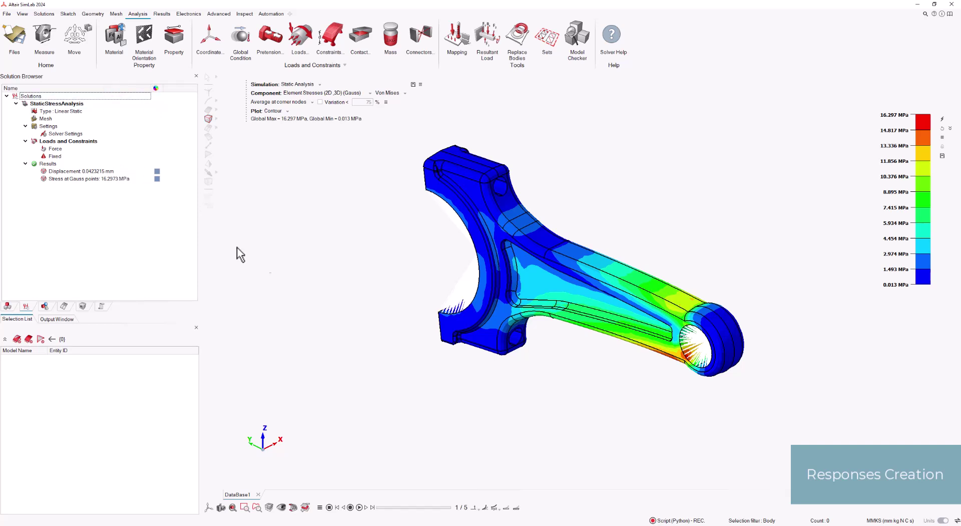
# Stop the script recording and save it as the Python file DoE_Script in the DoE_Process folder
pyautogui.click(275, 15)
pyautogui.moveTo(284, 31)
pyautogui.click(323, 63)
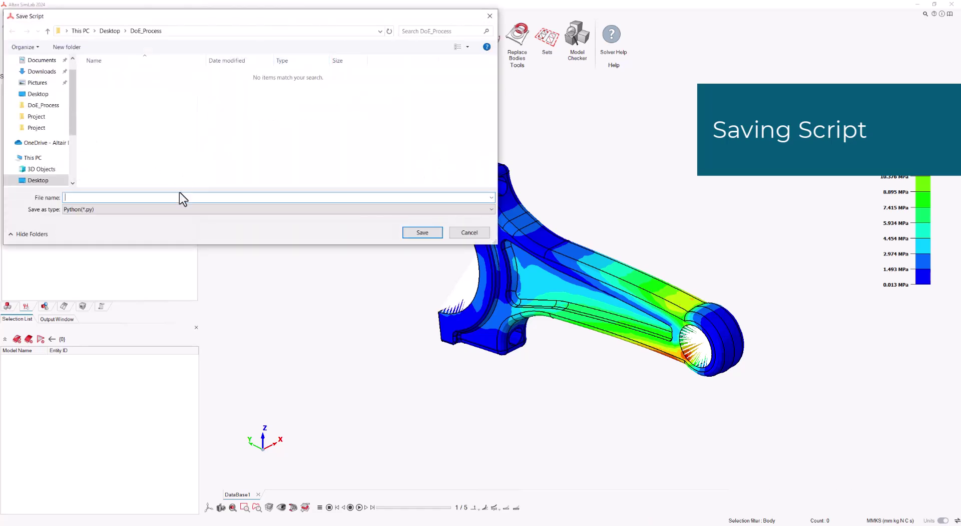
pyautogui.write('DoE_')
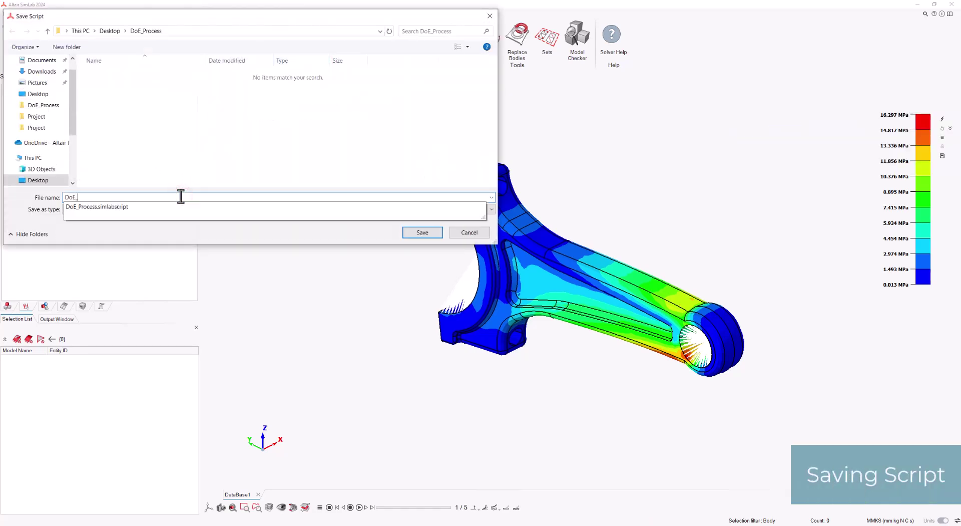
pyautogui.write('Script')
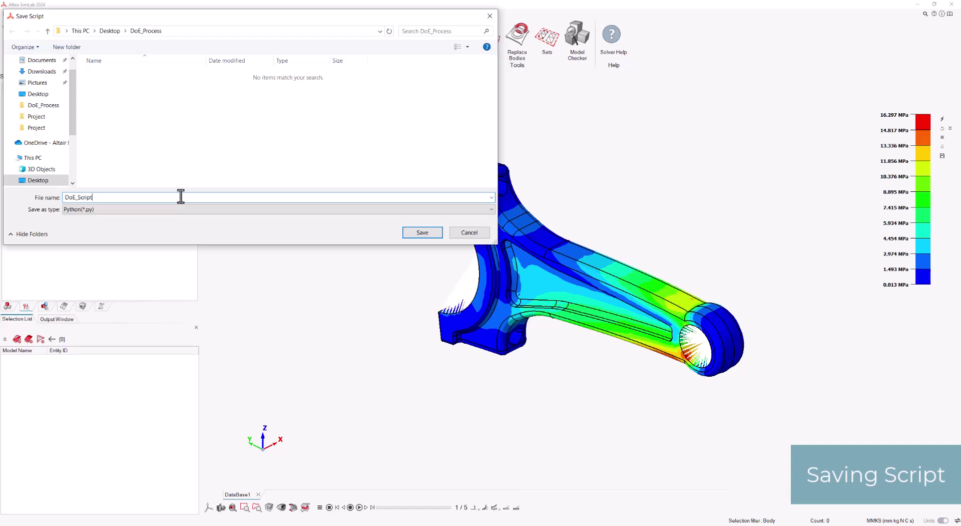
pyautogui.click(424, 233)
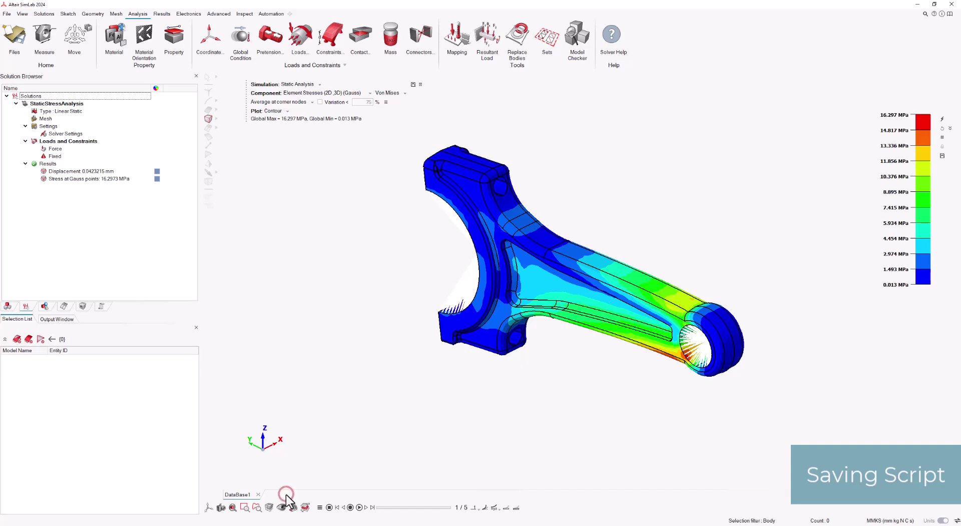
# Create a new database and import the SimLab parameters from DoE_Script_Params.xml in the DoE_Process folder
pyautogui.click(15, 26)
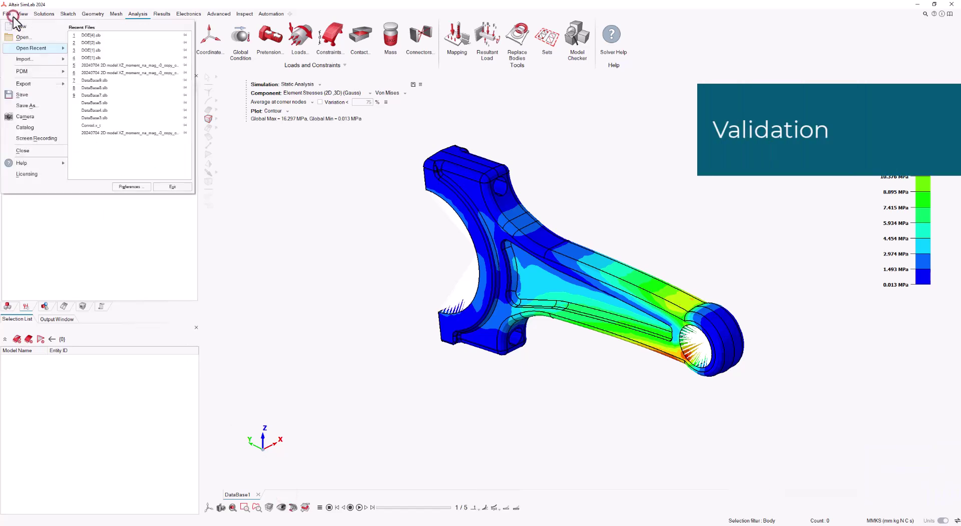
pyautogui.click(19, 30)
pyautogui.click(139, 306)
pyautogui.rightClick(49, 102)
pyautogui.click(55, 113)
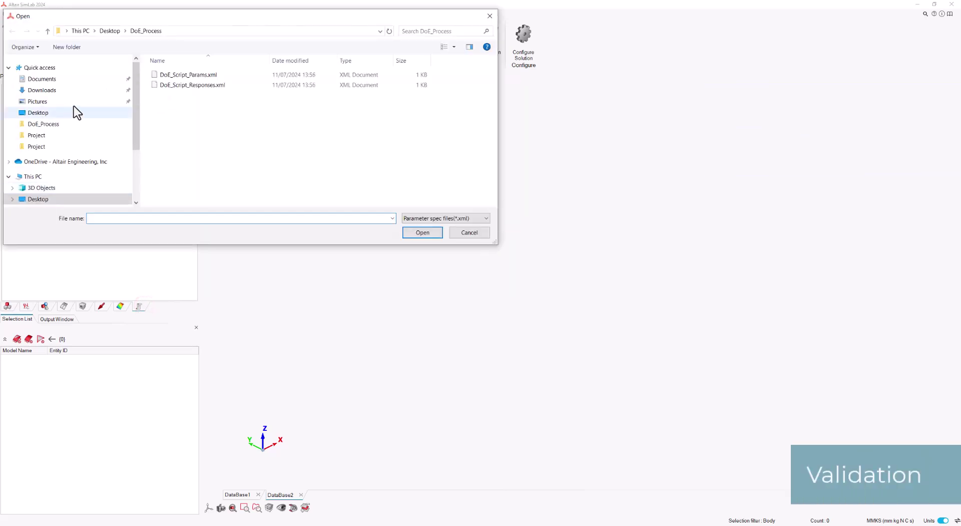
pyautogui.click(169, 77)
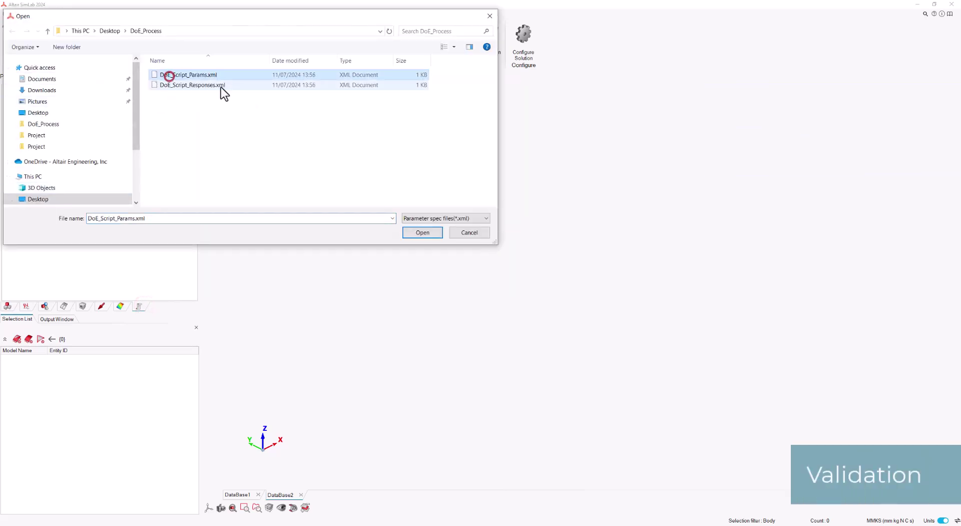
pyautogui.click(433, 232)
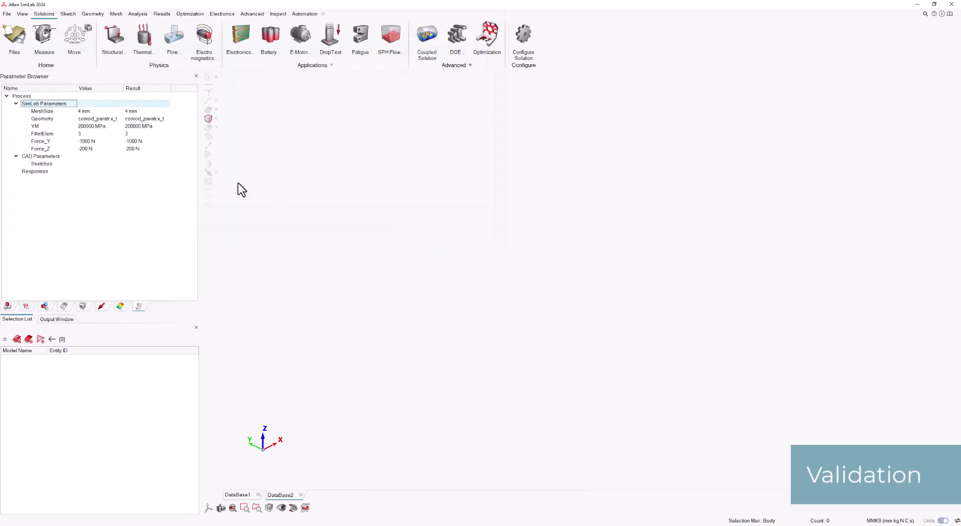
# Set the SimLab parameters Force_Y to -1500 N and Force_Z to -250 N
pyautogui.click(134, 141)
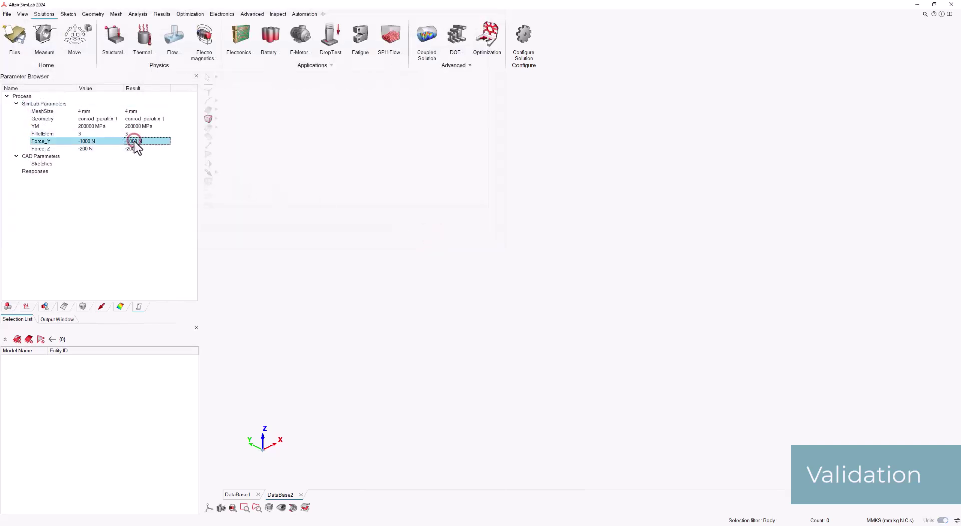
pyautogui.doubleClick(45, 103)
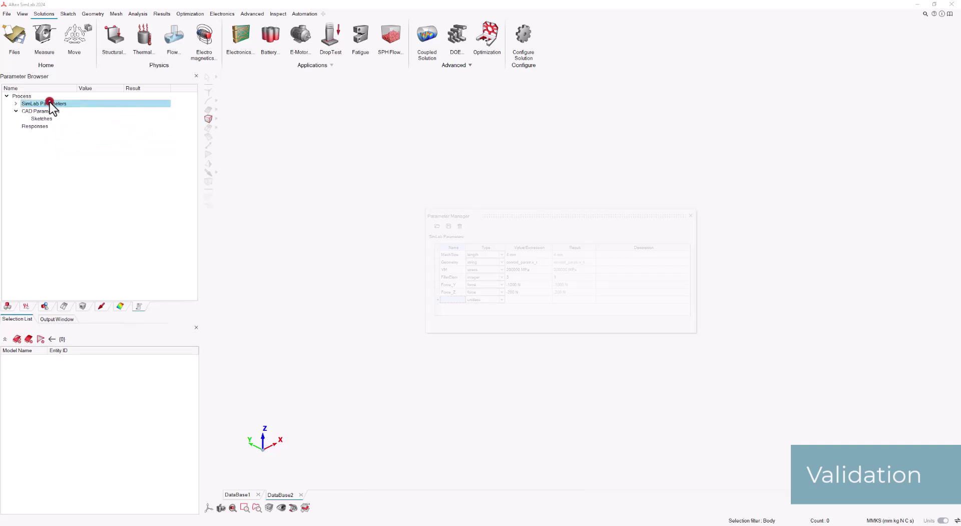
pyautogui.click(511, 284)
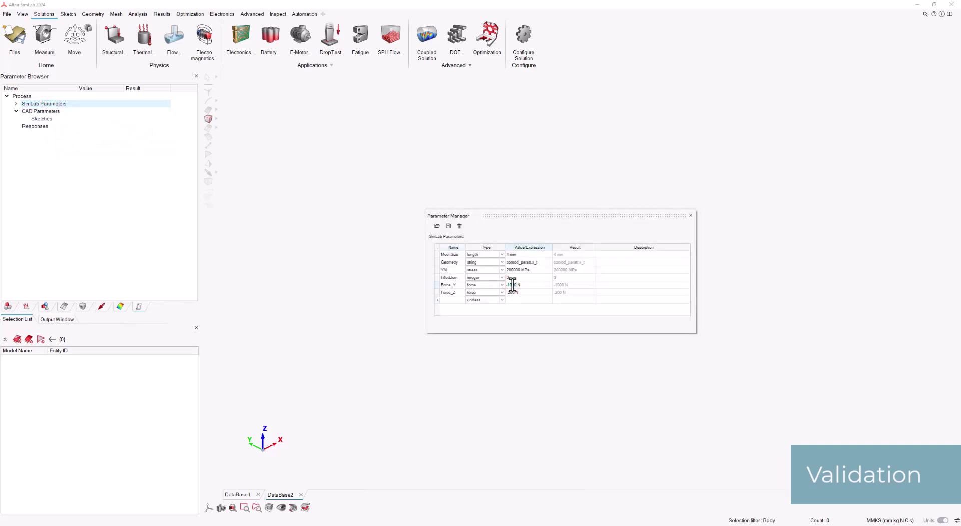
pyautogui.click(512, 292)
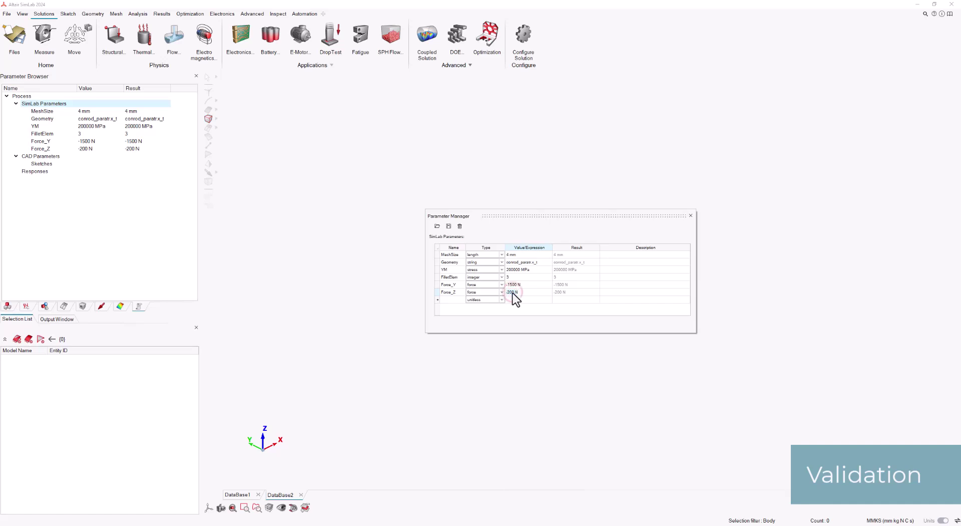
pyautogui.write('-250')
pyautogui.click(384, 255)
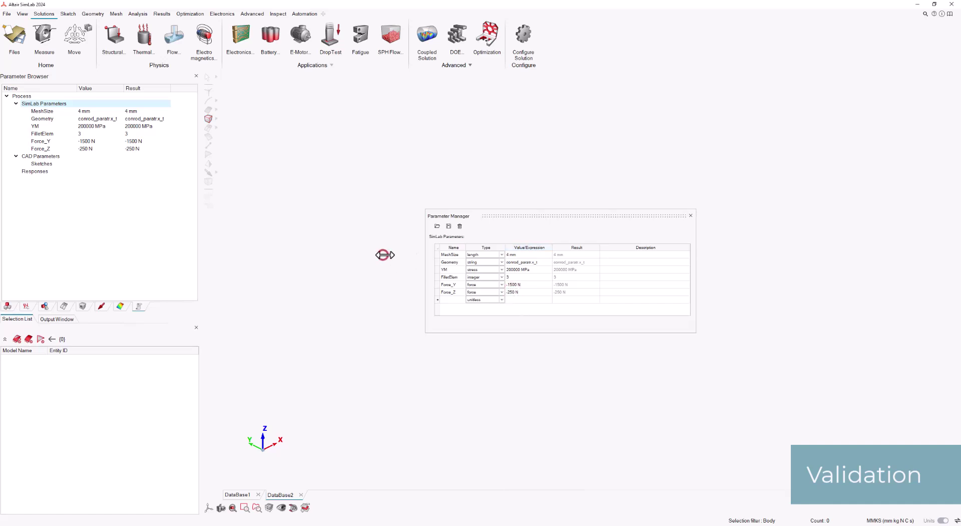
pyautogui.click(691, 214)
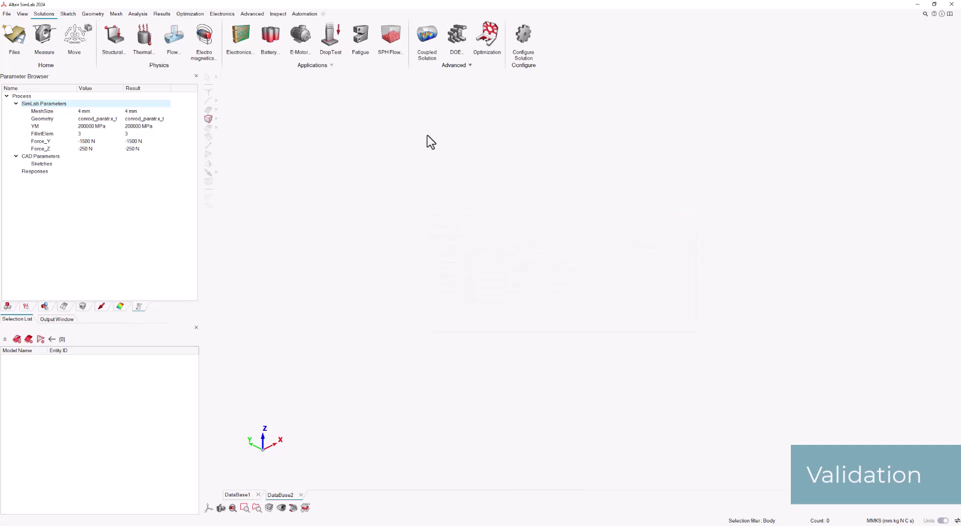
# Run the recorded script DoE_Script.py with the modified parameters and display the resulting solution's responses
pyautogui.click(311, 14)
pyautogui.moveTo(320, 31)
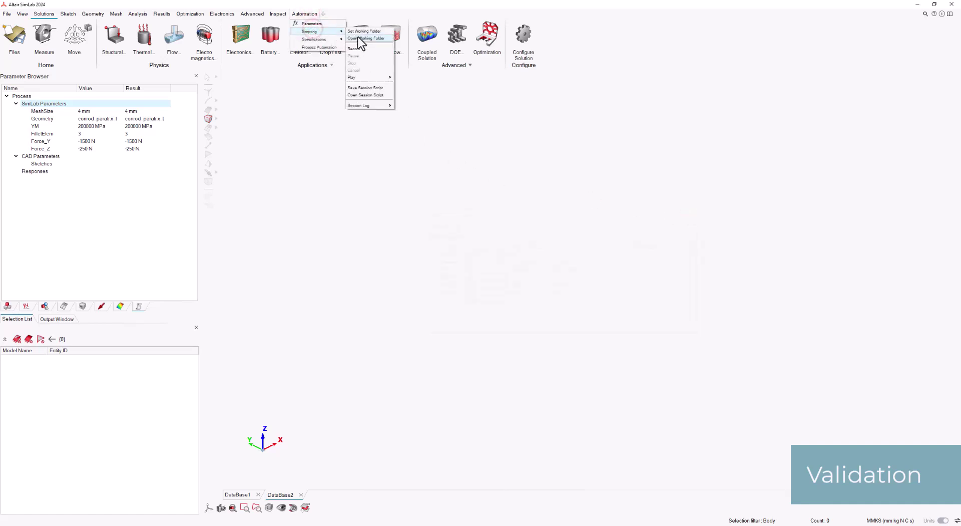
pyautogui.click(404, 77)
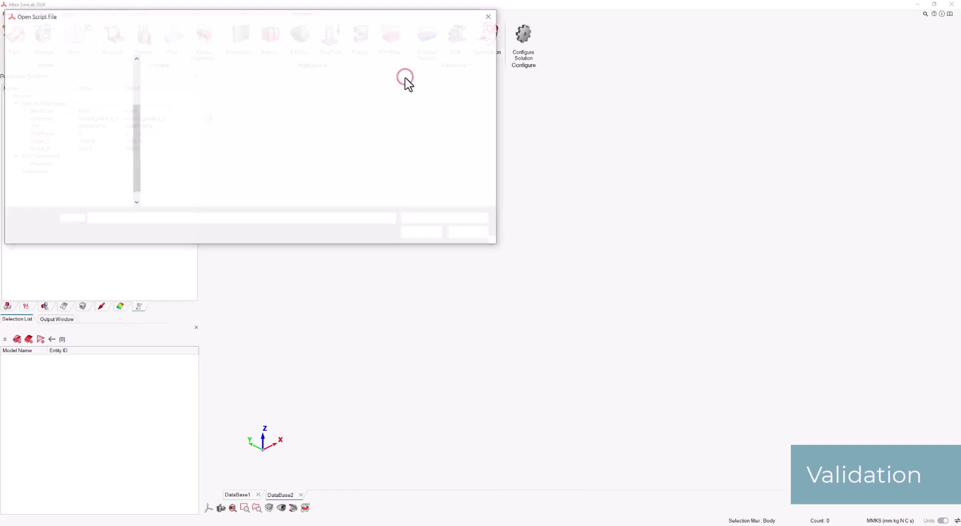
pyautogui.click(245, 75)
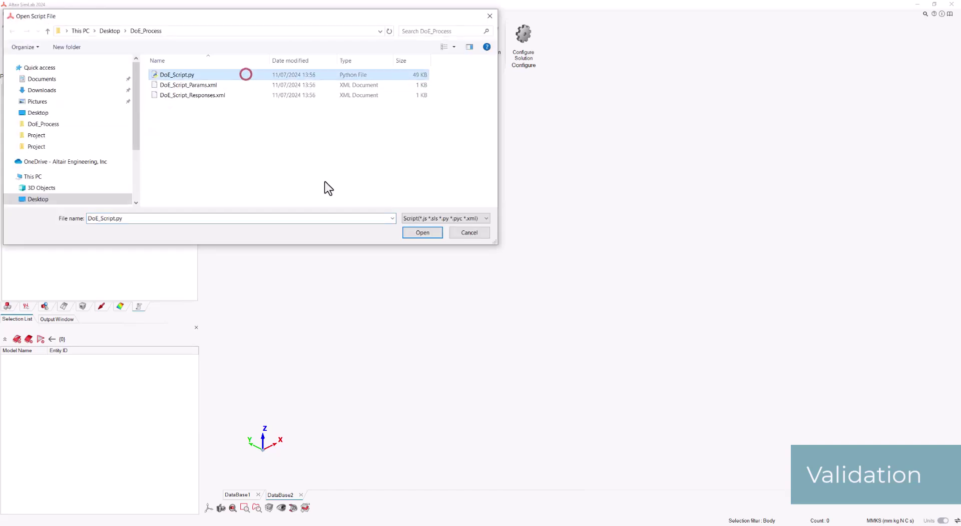
pyautogui.click(408, 232)
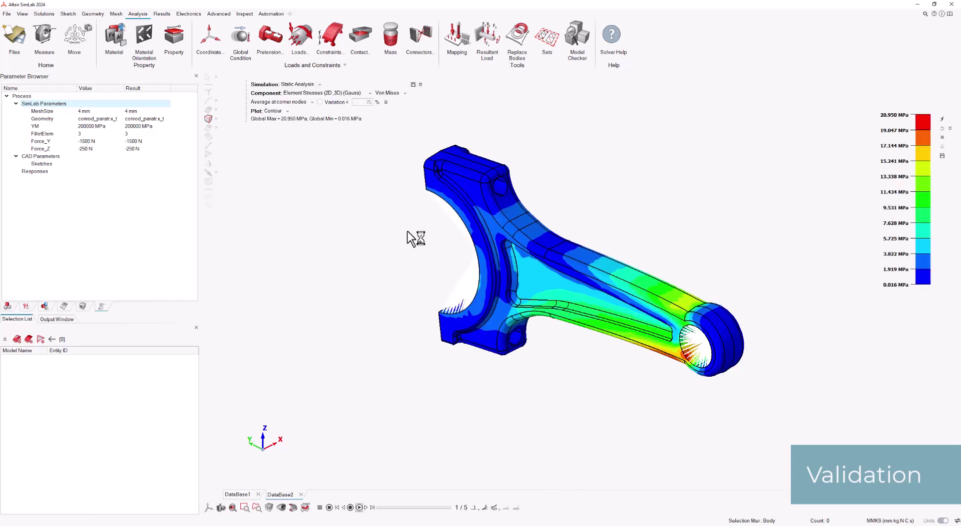
pyautogui.click(28, 307)
# Start a new script-based design of experiments and assign DoE_Script_Params.xml as its parameters file
pyautogui.click(44, 14)
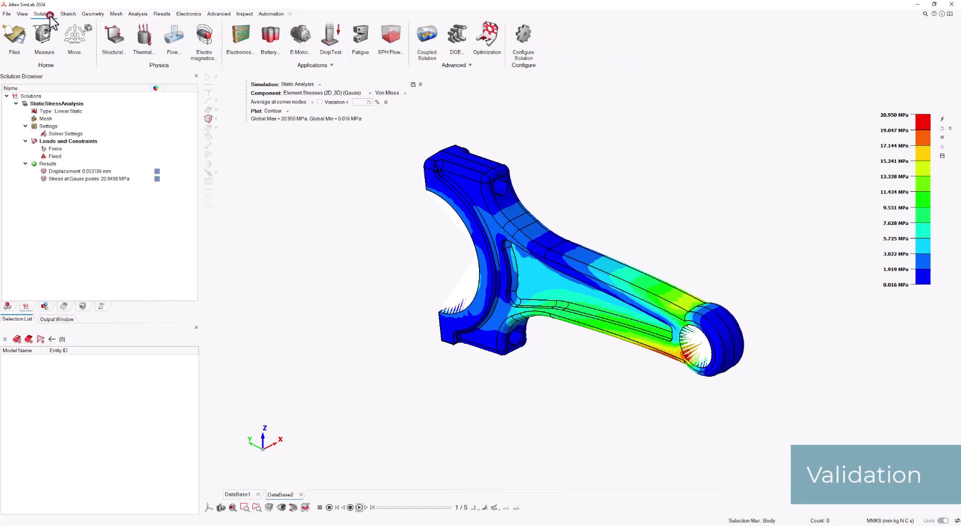
pyautogui.moveTo(459, 36)
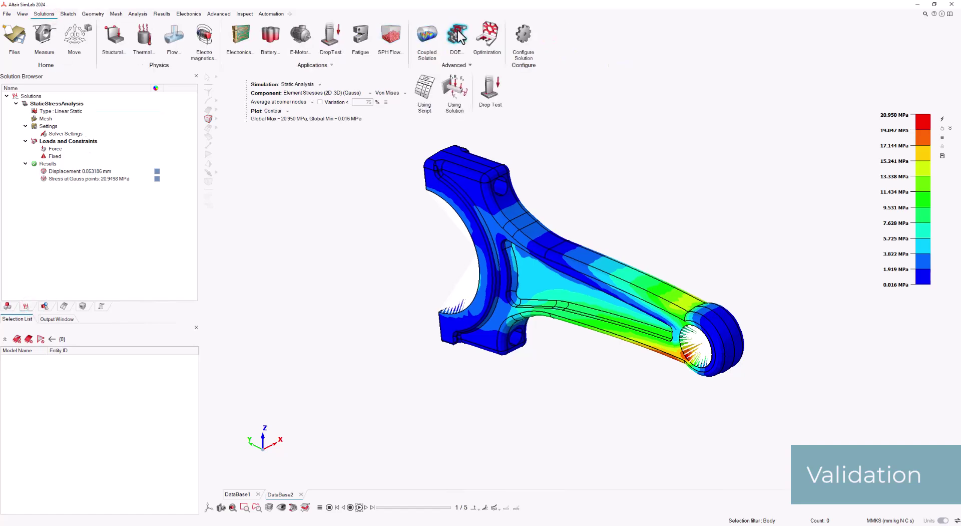
pyautogui.click(424, 88)
pyautogui.click(553, 245)
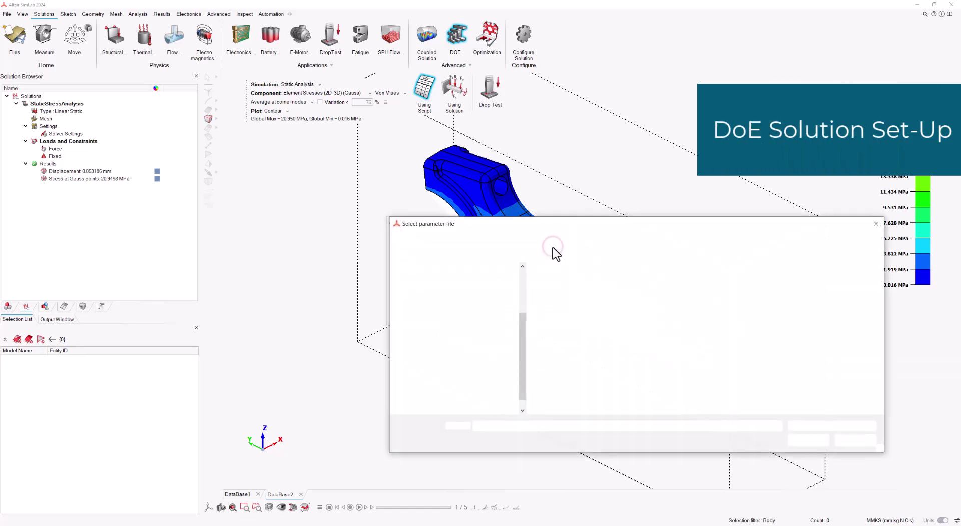
pyautogui.click(574, 282)
pyautogui.click(804, 438)
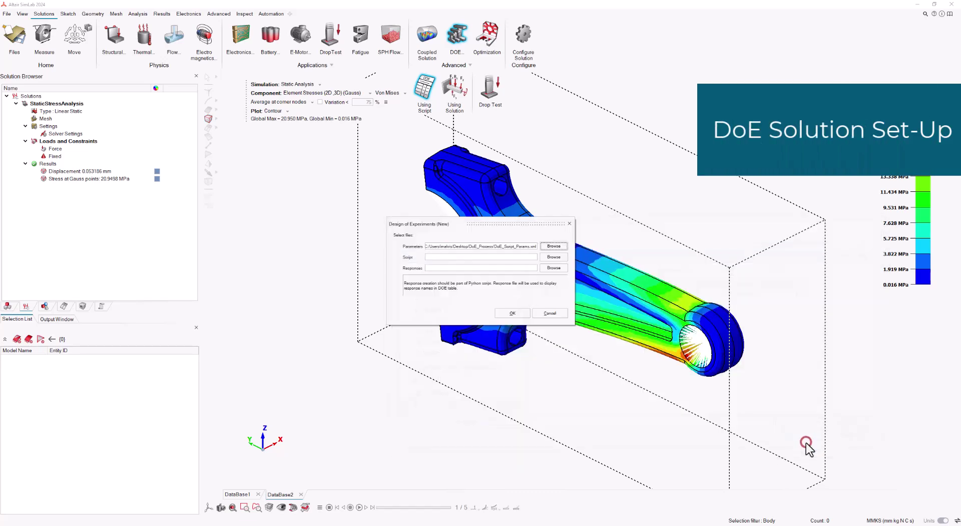
# Assign DoE_Script.py as the script and DoE_Script_Responses.slresponse as the responses file, and create the DOE, accepting deletion of existing results
pyautogui.click(564, 256)
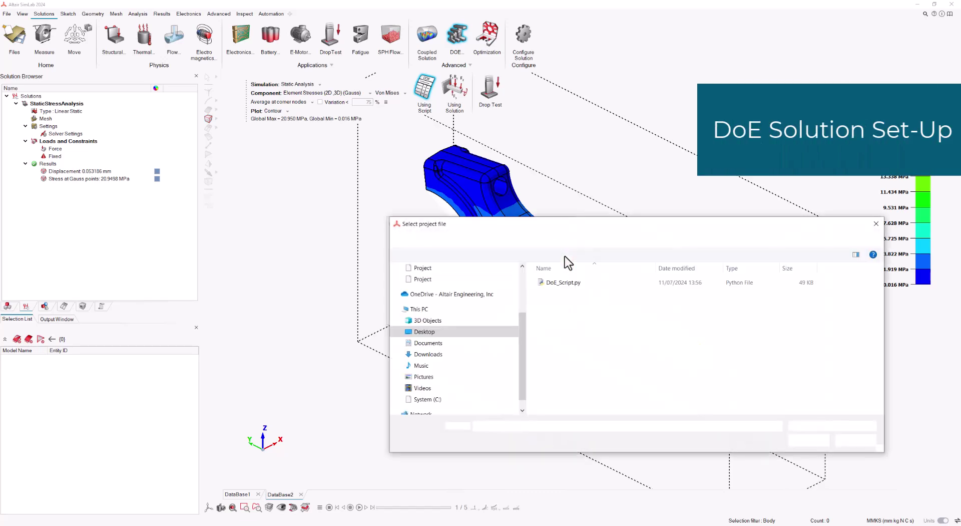
pyautogui.click(563, 279)
pyautogui.click(809, 440)
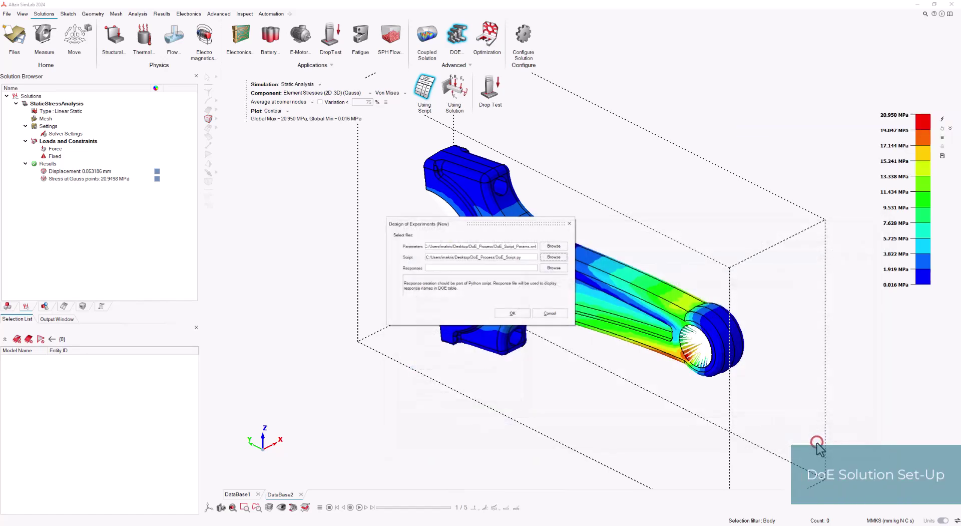
pyautogui.click(561, 268)
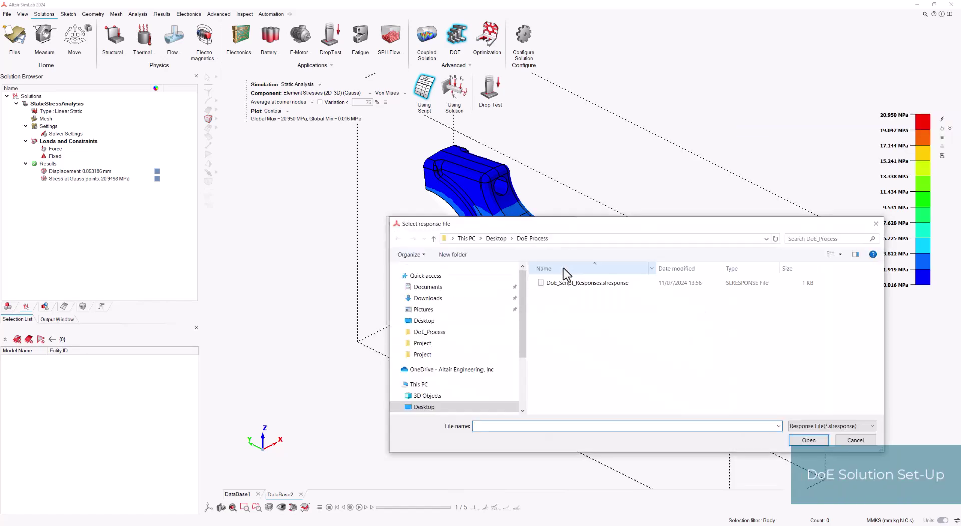
pyautogui.click(566, 280)
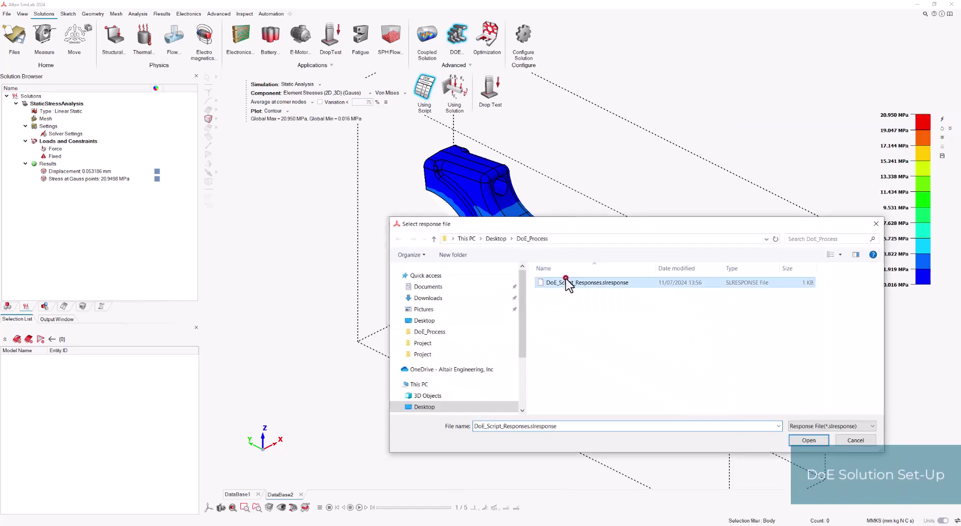
pyautogui.click(813, 440)
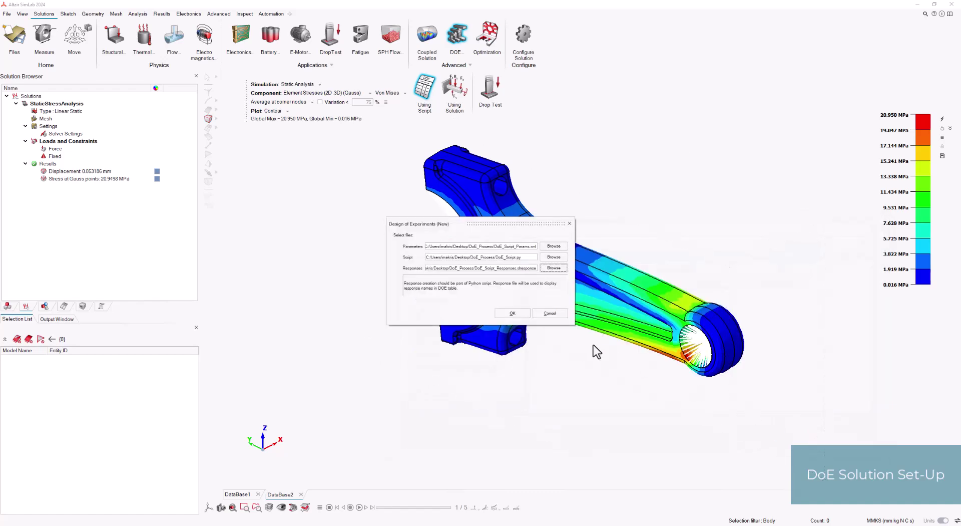
pyautogui.click(512, 312)
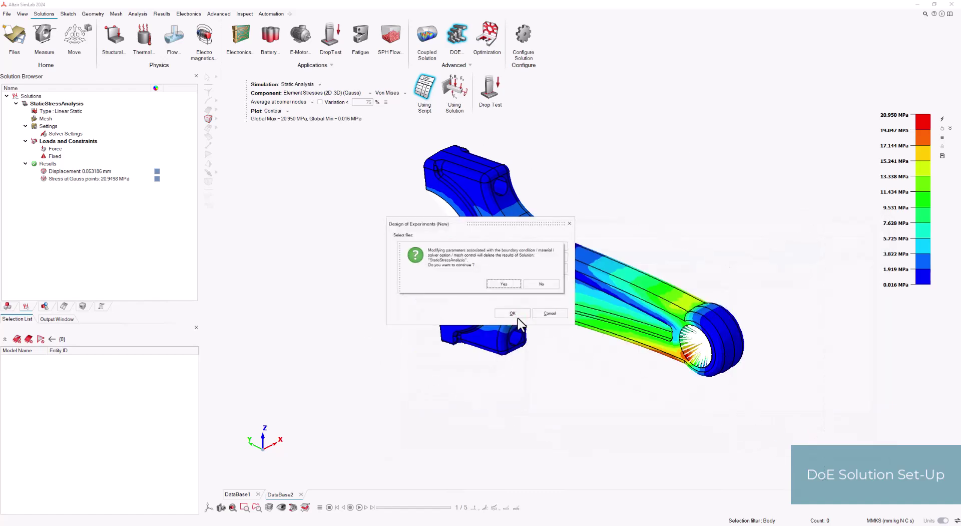
pyautogui.click(505, 284)
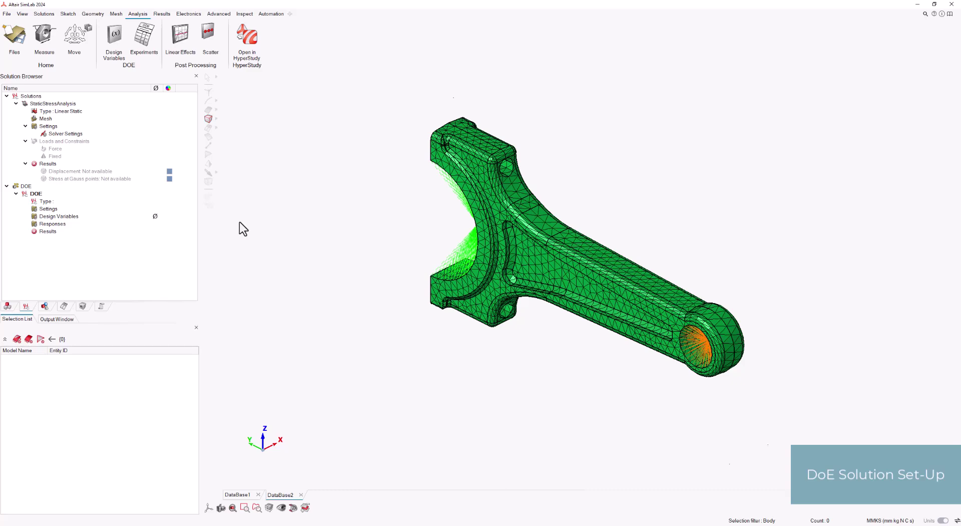
# Include MeshSize as a DOE design variable with a 3 mm minimum, 6 mm maximum and 3 levels
pyautogui.click(118, 32)
pyautogui.click(496, 244)
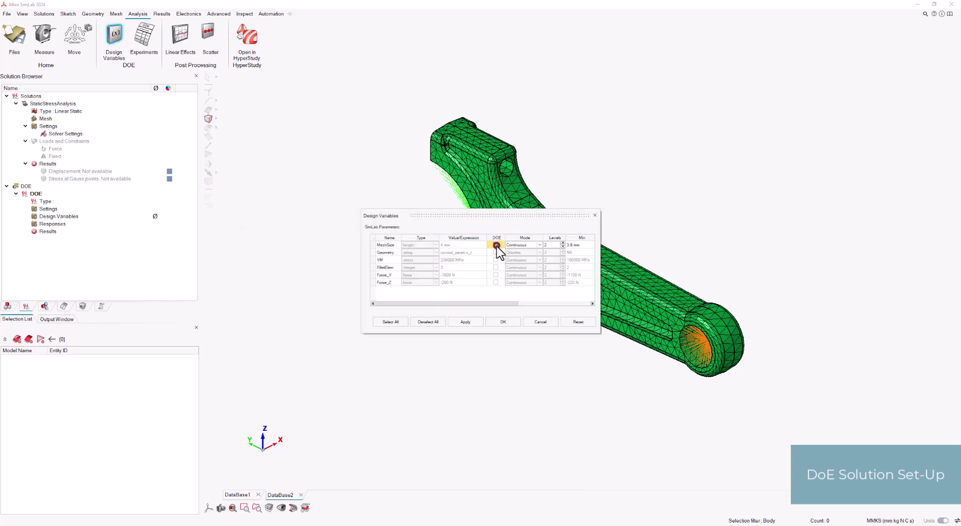
pyautogui.moveTo(600, 253); pyautogui.dragTo(738, 250)
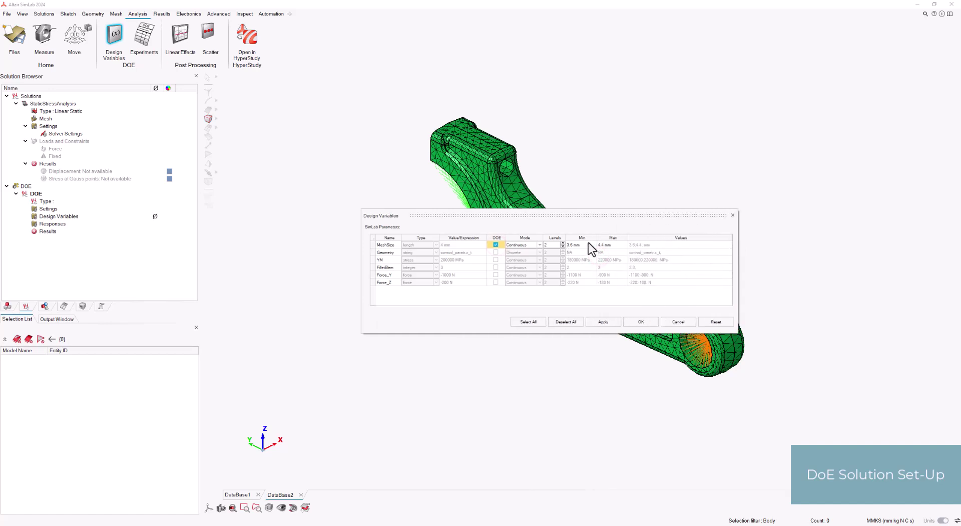
pyautogui.write('3')
pyautogui.click(600, 248)
pyautogui.write('6')
pyautogui.click(563, 243)
# Include YM and FilletElem as DOE design variables with 3 levels each, setting the FilletElem maximum to 4
pyautogui.click(496, 260)
pyautogui.click(563, 258)
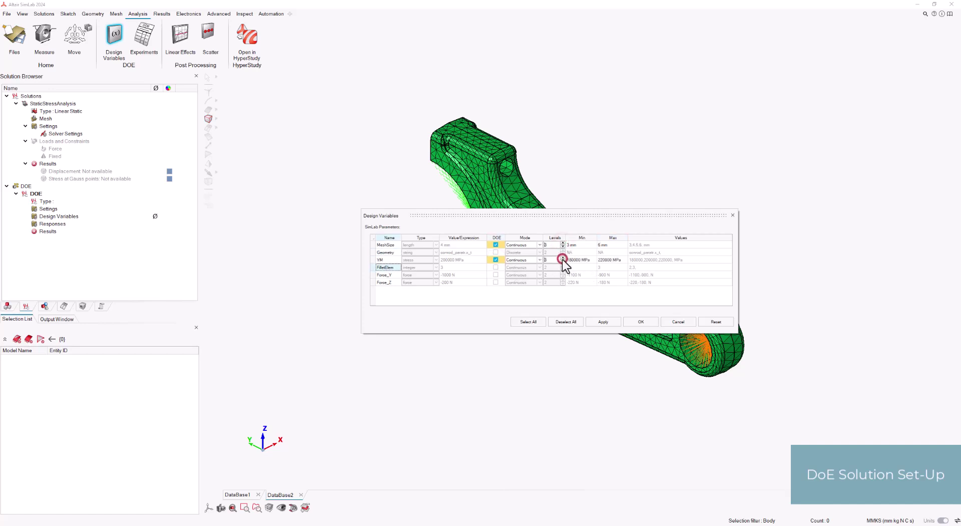
pyautogui.click(496, 268)
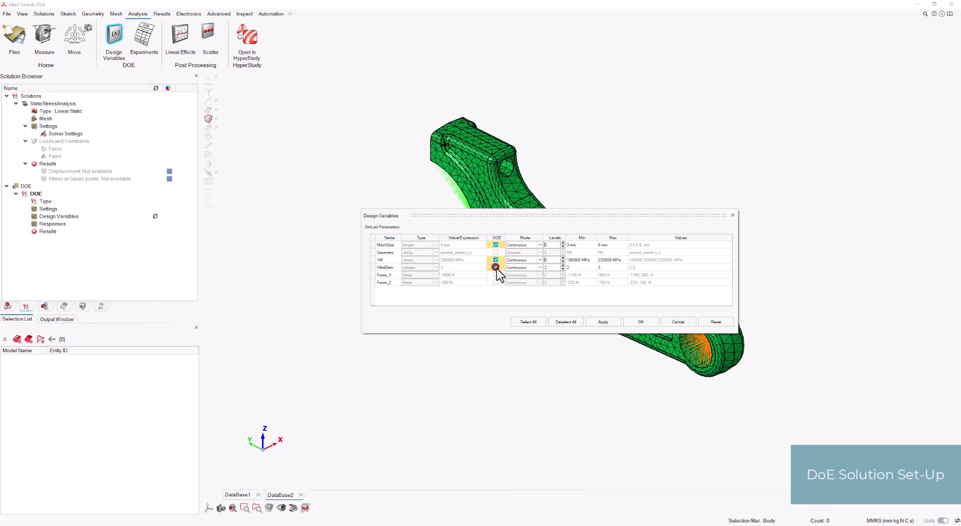
pyautogui.click(604, 269)
pyautogui.click(562, 266)
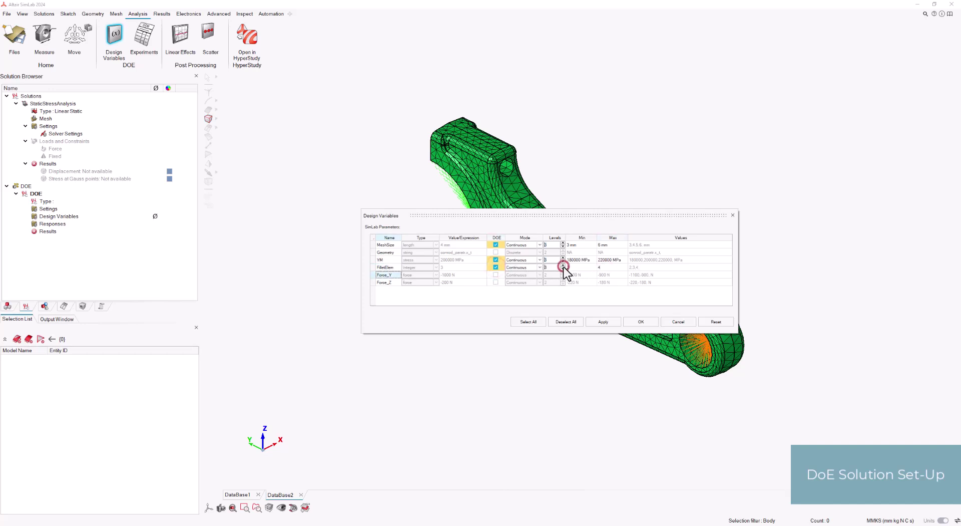
# Include Force_Y and Force_Z as DOE design variables with 3 levels each, and apply the design variable settings
pyautogui.click(495, 274)
pyautogui.click(495, 282)
pyautogui.click(602, 275)
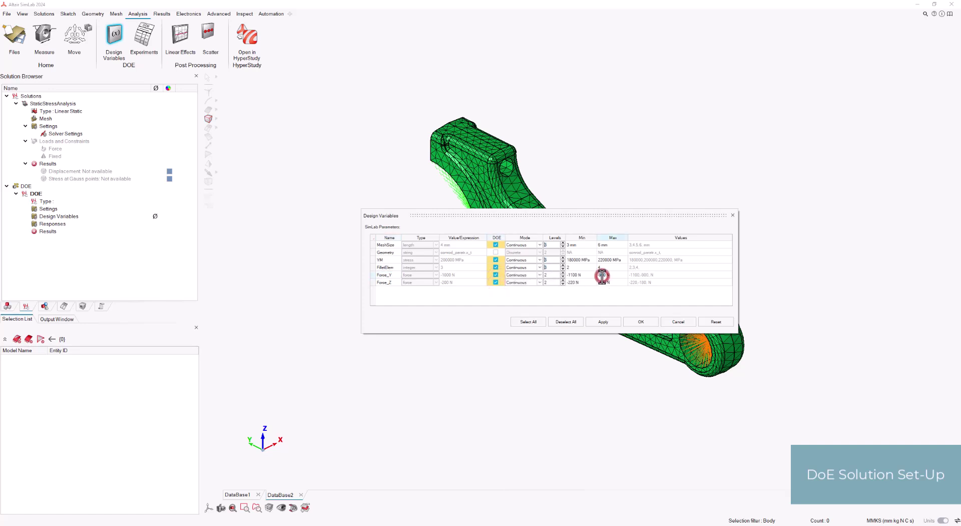
pyautogui.click(562, 273)
pyautogui.click(563, 280)
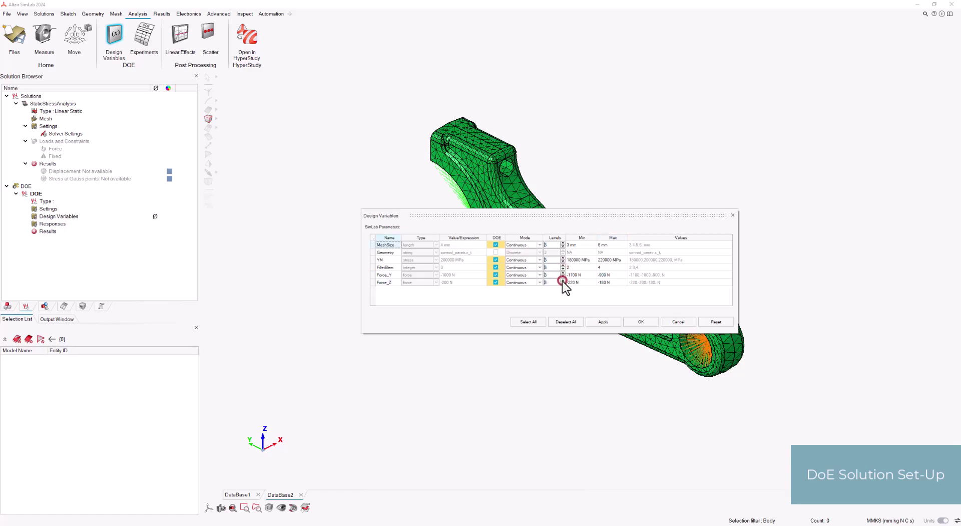
pyautogui.click(593, 321)
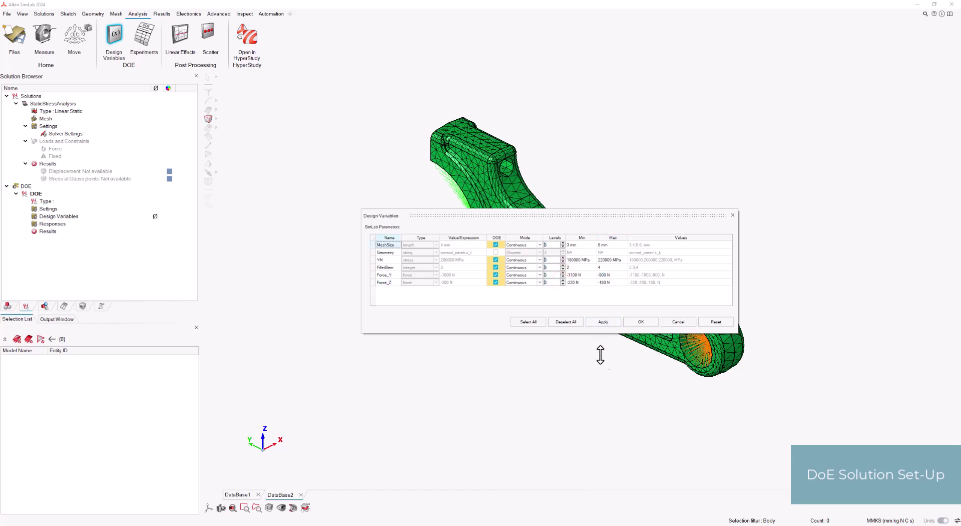
pyautogui.click(641, 322)
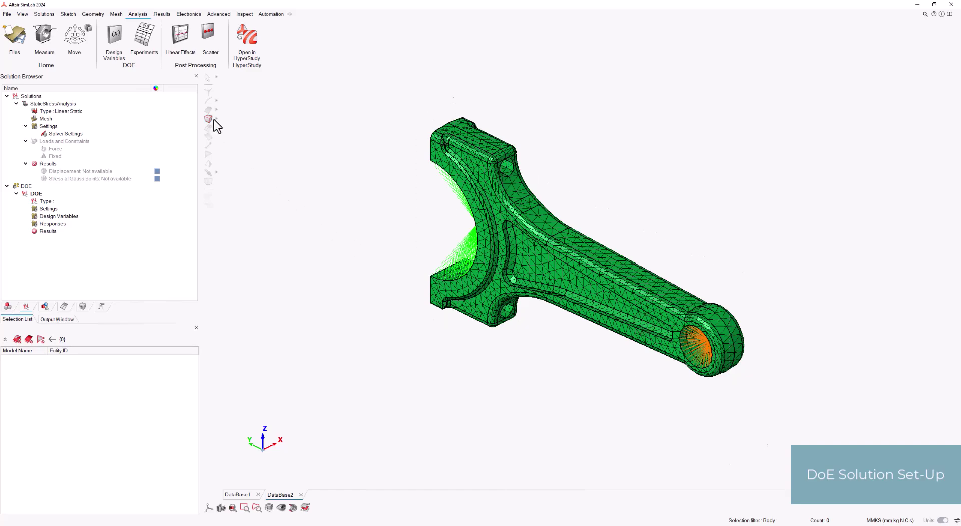
# Generate the DOE experiments table from the design variables, review the listed runs through to the end, and accept it
pyautogui.click(144, 39)
pyautogui.moveTo(537, 212); pyautogui.dragTo(458, 126)
pyautogui.scroll(-2, 655, 284)
pyautogui.scroll(-19, 655, 283)
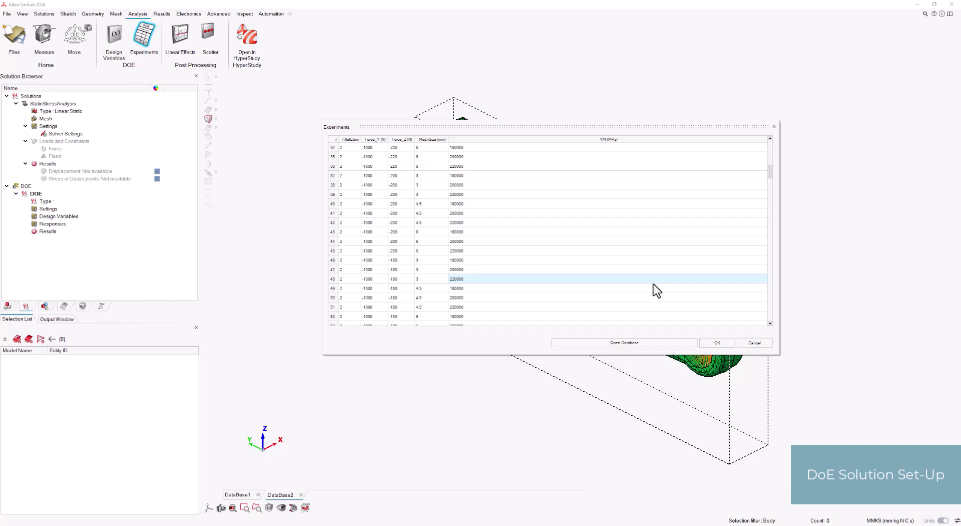
pyautogui.moveTo(770, 199); pyautogui.dragTo(773, 230)
pyautogui.moveTo(774, 272); pyautogui.dragTo(774, 320)
pyautogui.click(718, 343)
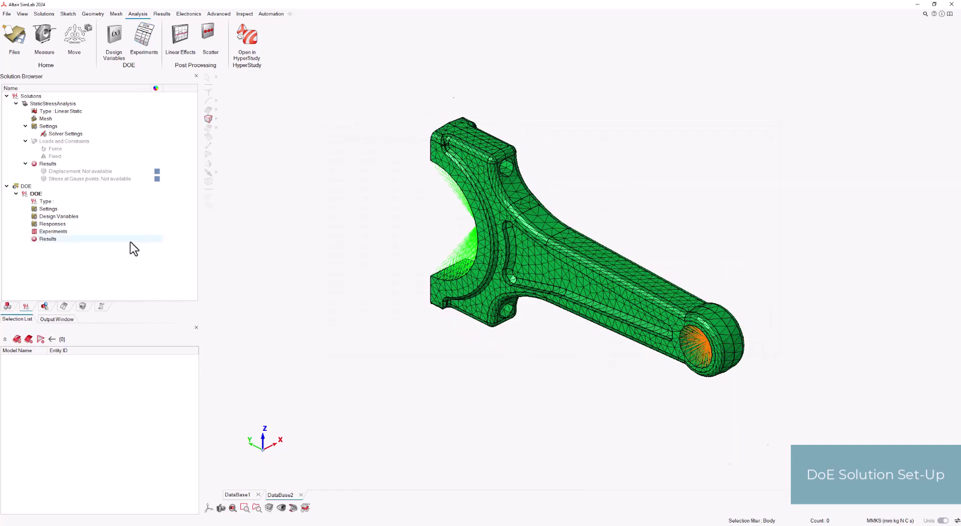
# Update the DOE results to solve the experiments locally, continuing with the current display unit system
pyautogui.rightClick(85, 240)
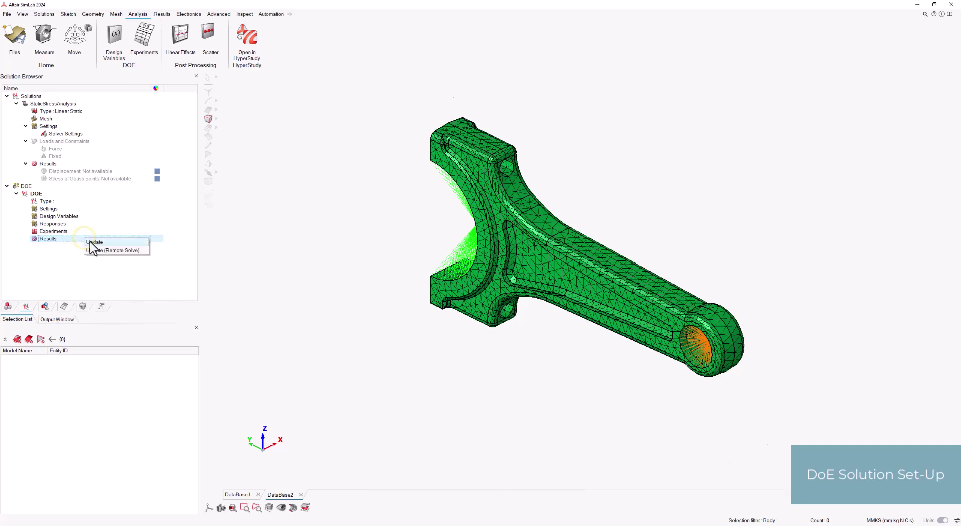
pyautogui.click(92, 242)
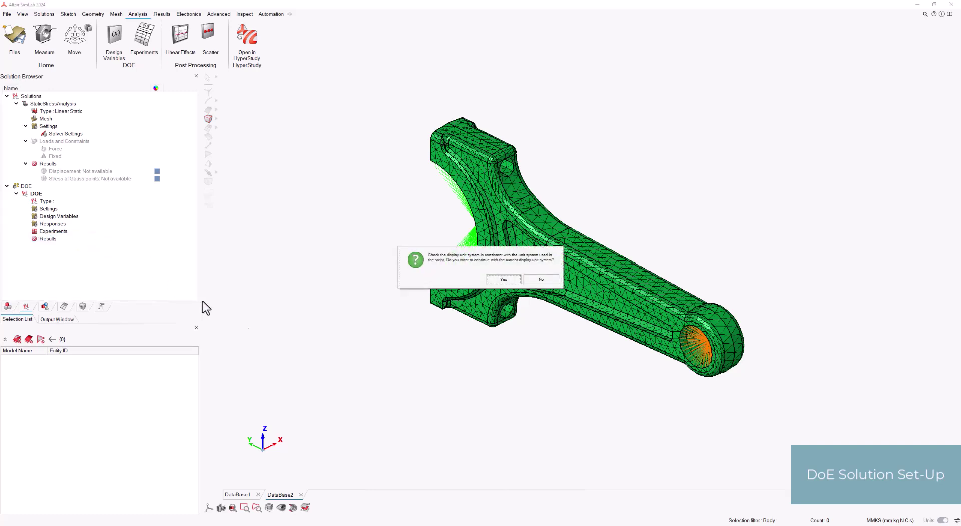
pyautogui.click(503, 279)
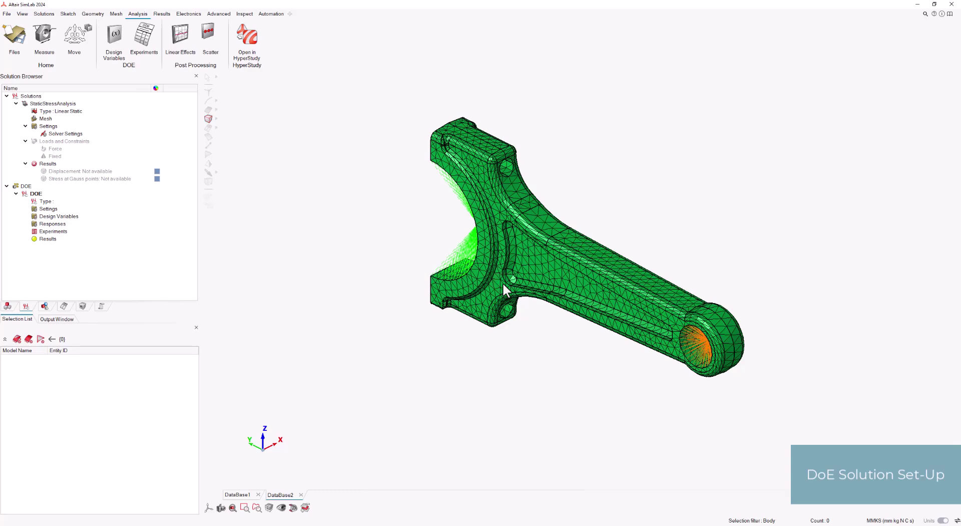
# Display the DOE results table and resize and reposition it to follow each experiment's status and responses
pyautogui.click(107, 239)
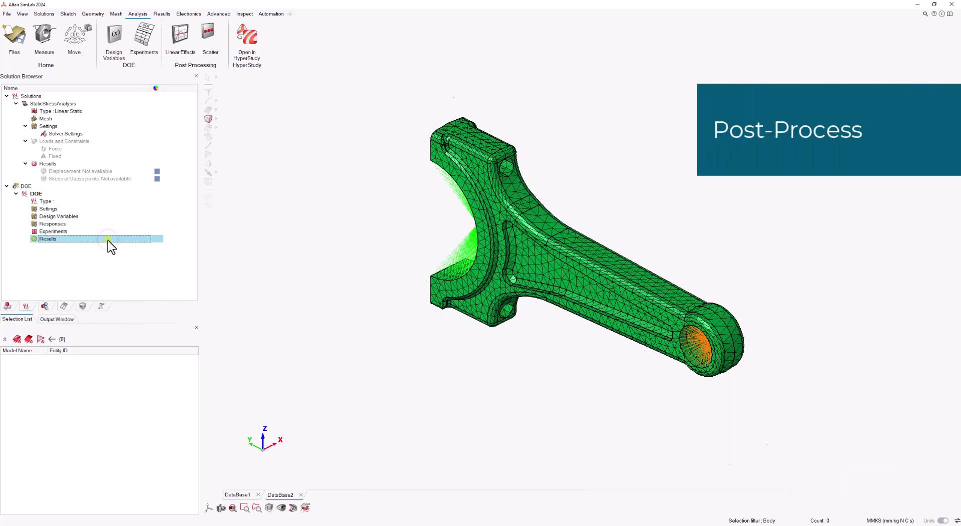
pyautogui.rightClick(107, 240)
pyautogui.click(115, 243)
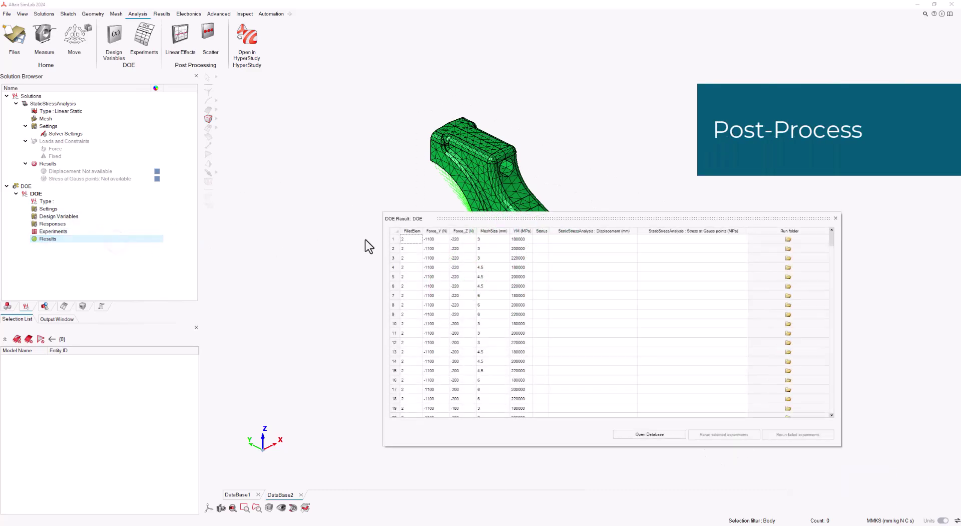
pyautogui.moveTo(547, 218); pyautogui.dragTo(461, 117)
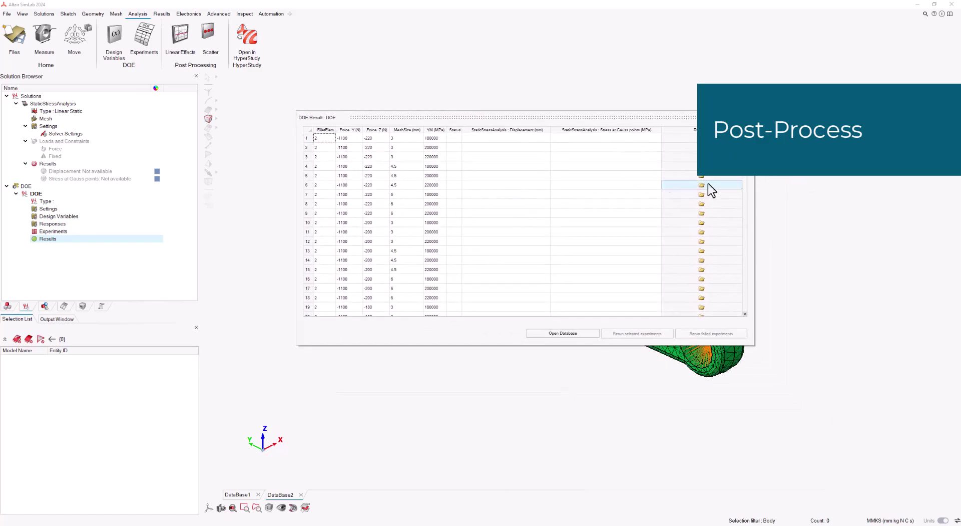
pyautogui.moveTo(754, 198); pyautogui.dragTo(796, 197)
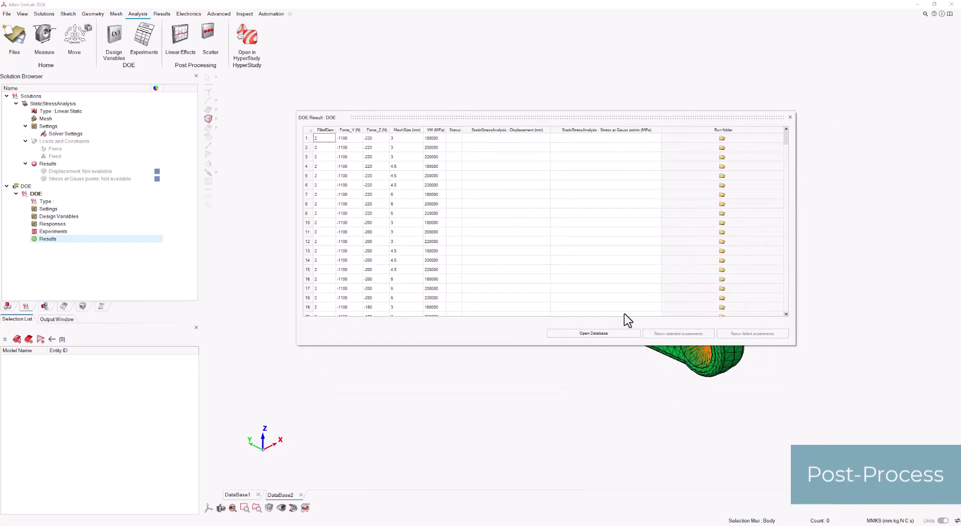
pyautogui.moveTo(609, 344); pyautogui.dragTo(615, 419)
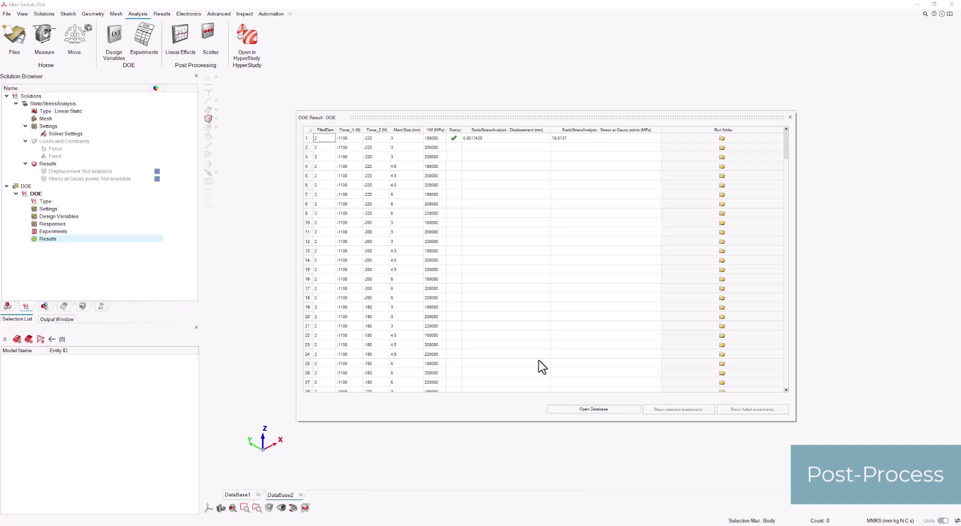
pyautogui.moveTo(795, 420); pyautogui.dragTo(720, 231)
pyautogui.moveTo(525, 116); pyautogui.dragTo(457, 77)
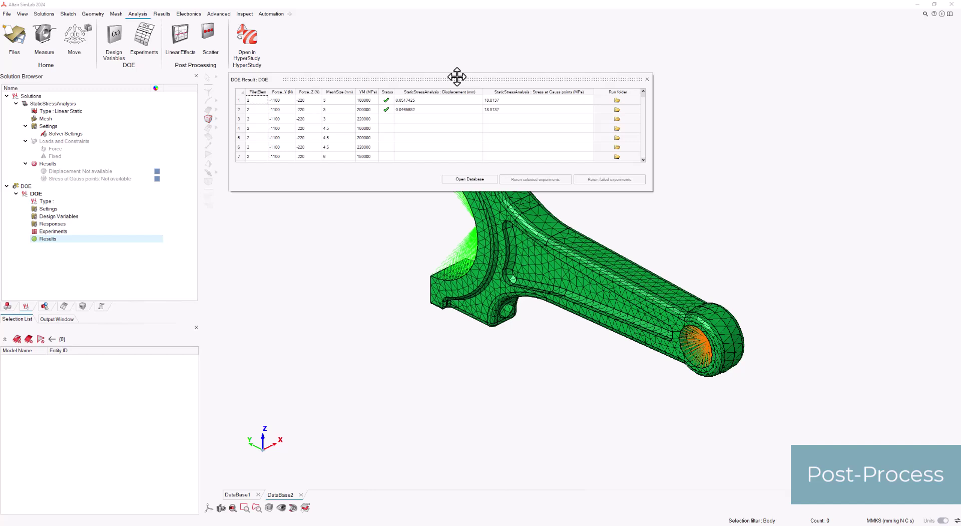
# Open the result database of experiment 1 and show its stress contour in isometric view
pyautogui.click(240, 100)
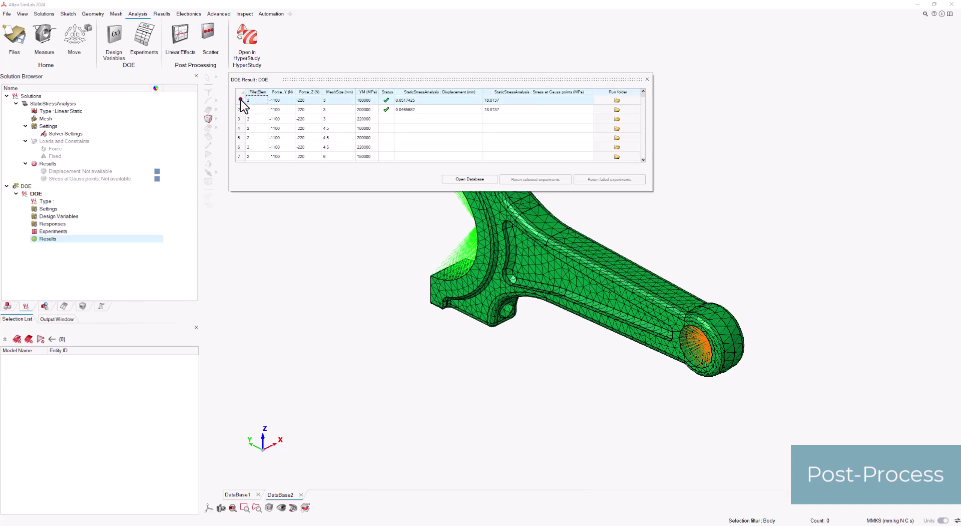
pyautogui.click(458, 179)
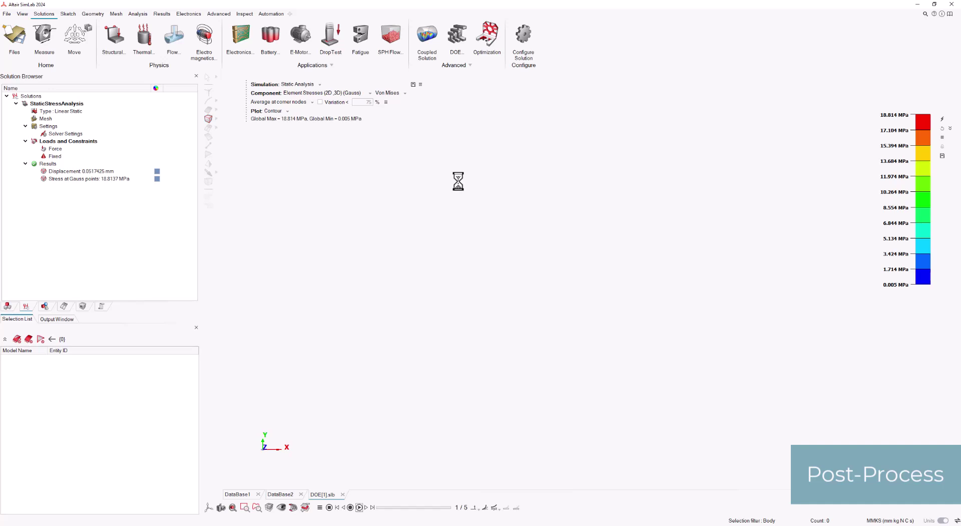
pyautogui.moveTo(208, 507)
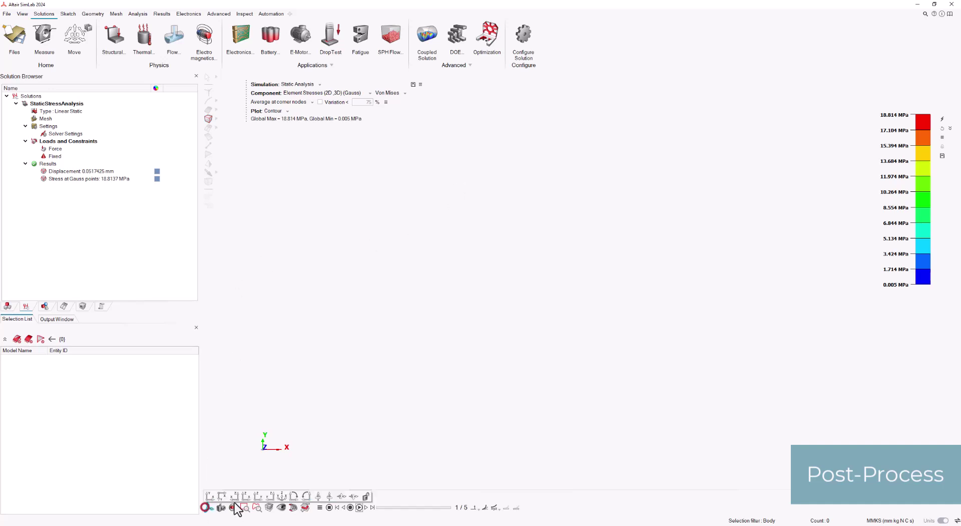
pyautogui.click(283, 495)
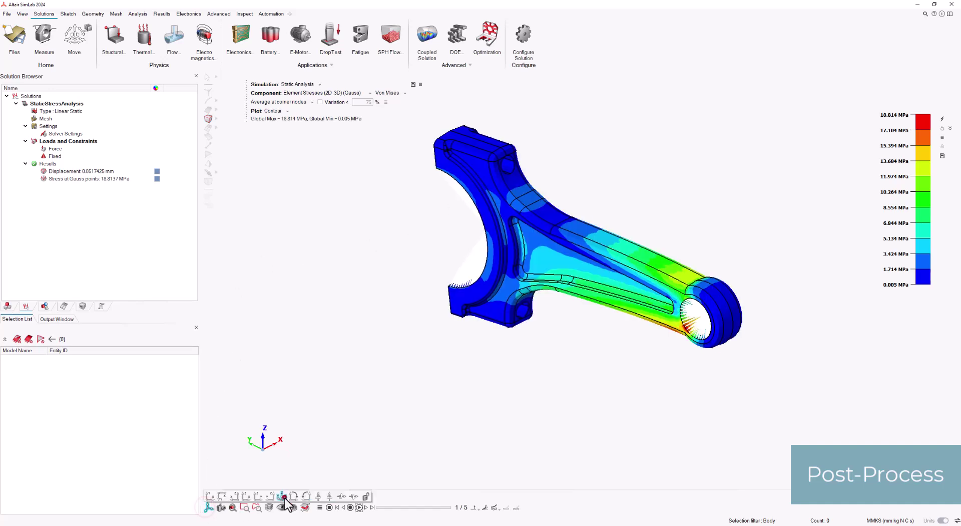
pyautogui.click(314, 449)
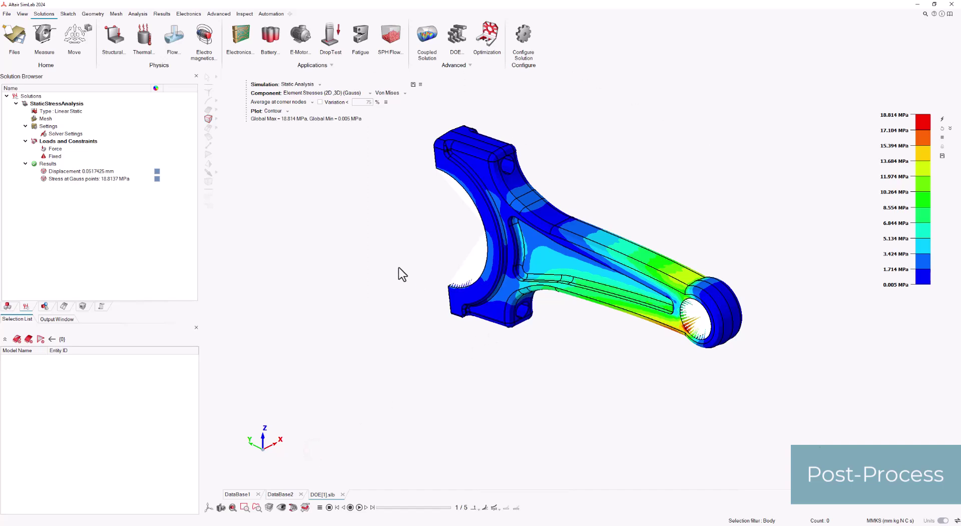
# Return to DataBase2, open experiment 2's database from the DOE results, and show its stress contour in isometric view
pyautogui.click(291, 497)
pyautogui.rightClick(79, 239)
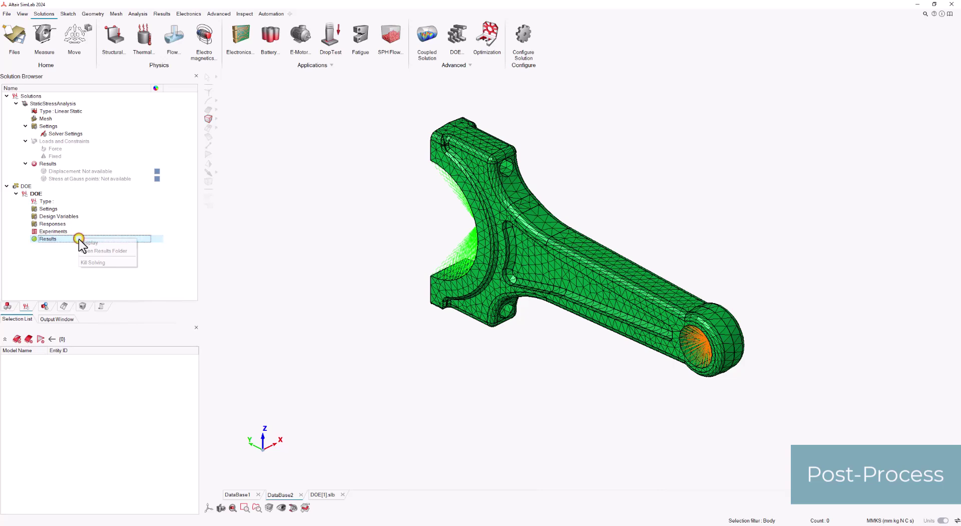
pyautogui.click(90, 245)
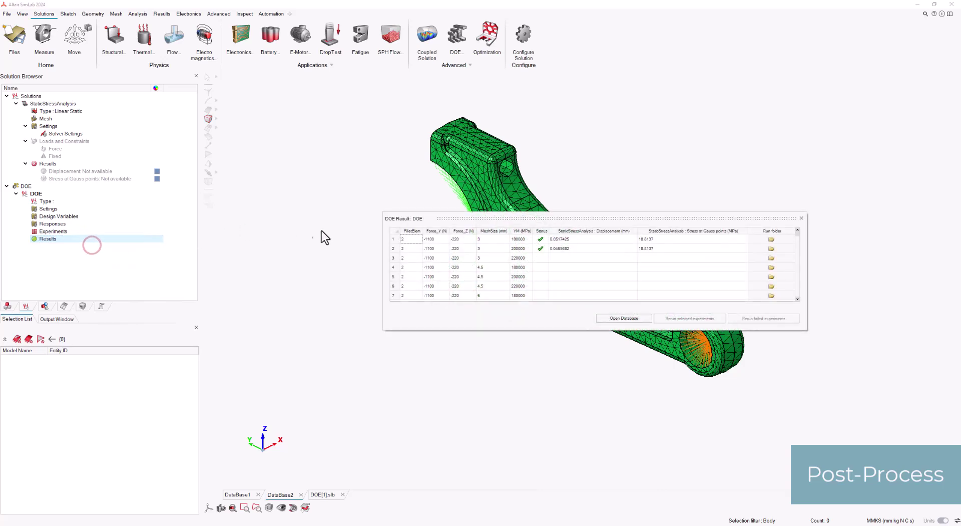
pyautogui.click(395, 248)
pyautogui.click(629, 318)
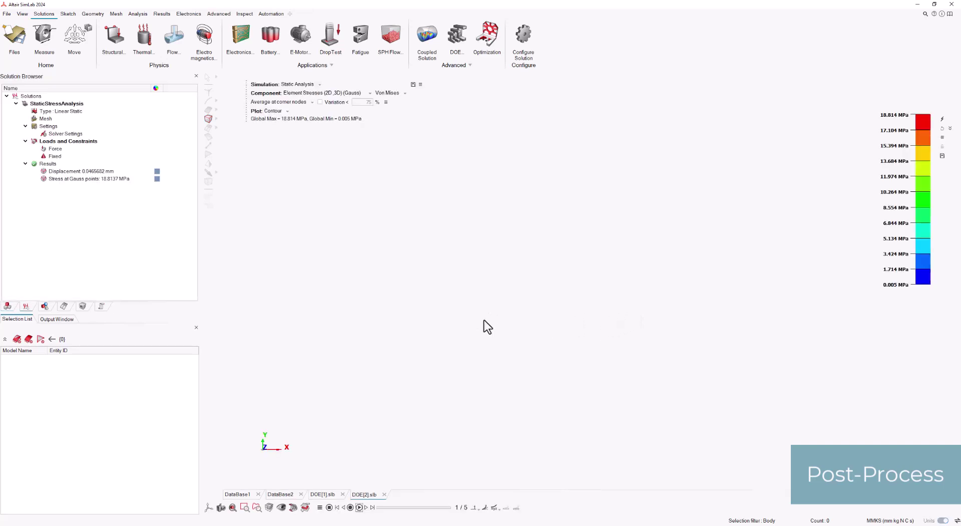
pyautogui.rightClick(444, 315)
pyautogui.click(209, 506)
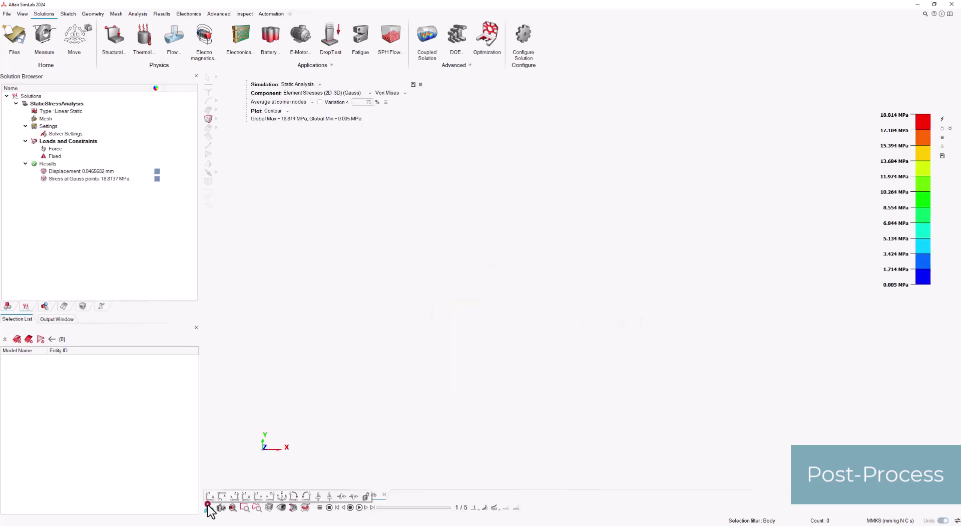
pyautogui.click(293, 496)
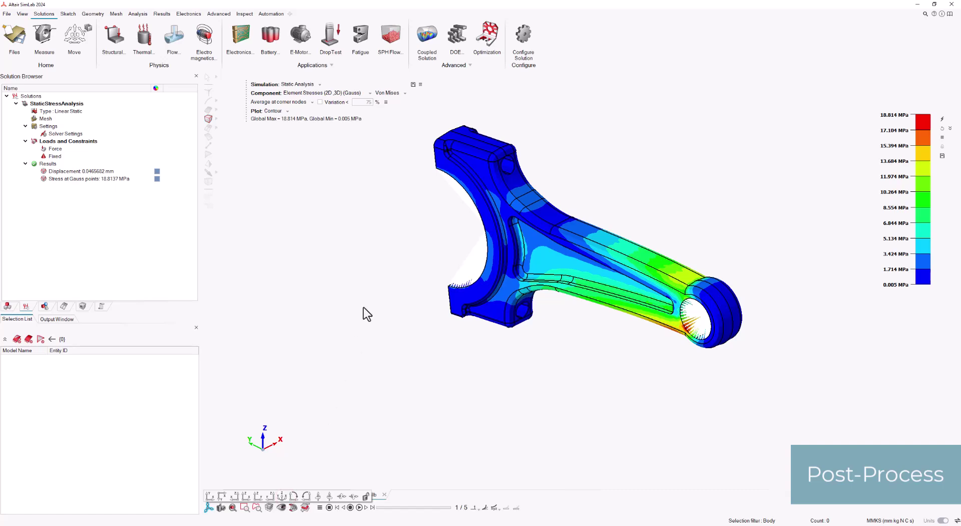
pyautogui.click(363, 307)
# Return to DataBase2 and open the DOE results folder to view the run files, closing it when done
pyautogui.click(281, 494)
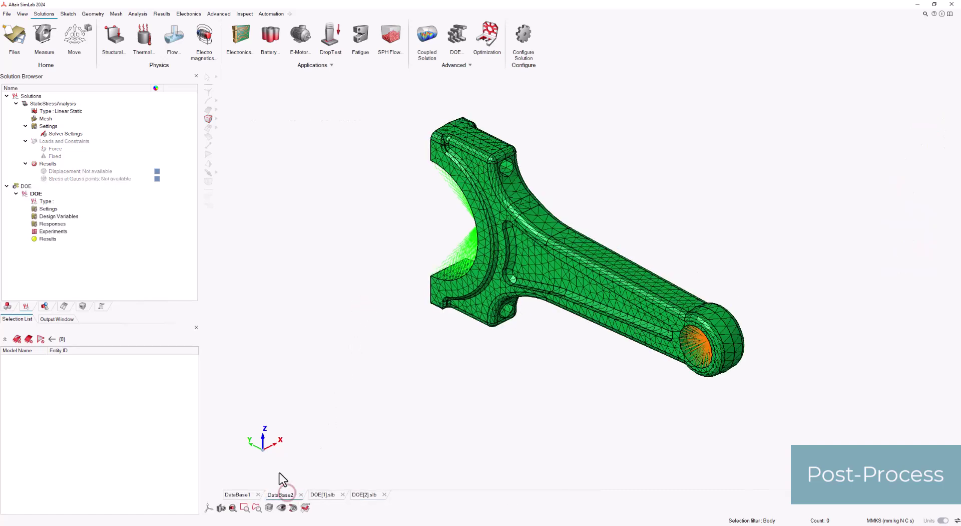
pyautogui.rightClick(143, 239)
pyautogui.click(159, 255)
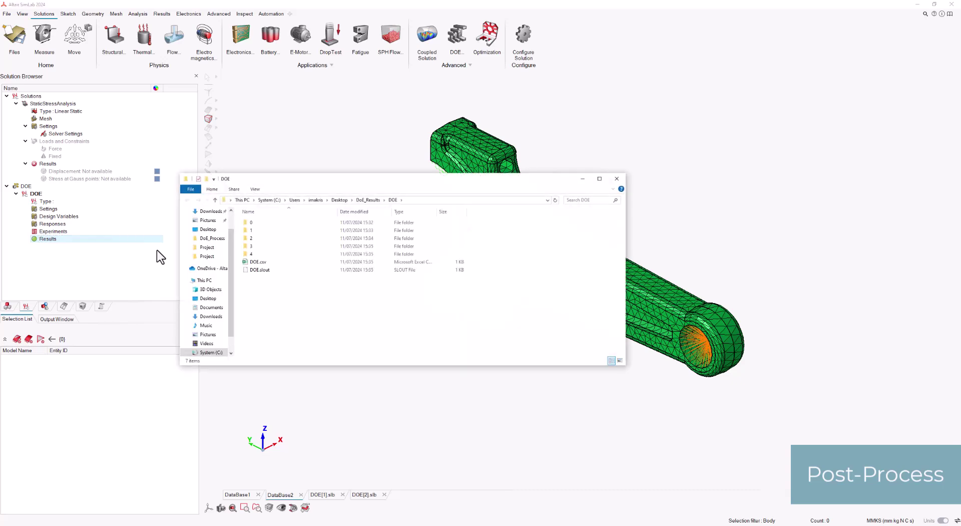
pyautogui.click(617, 179)
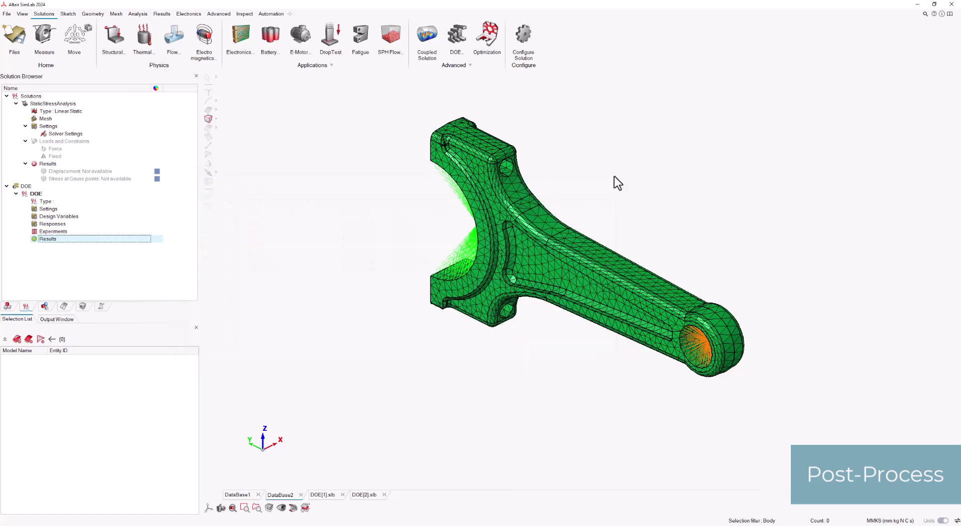
# Display the DOE results table again and enlarge it to show more experiment rows
pyautogui.rightClick(140, 238)
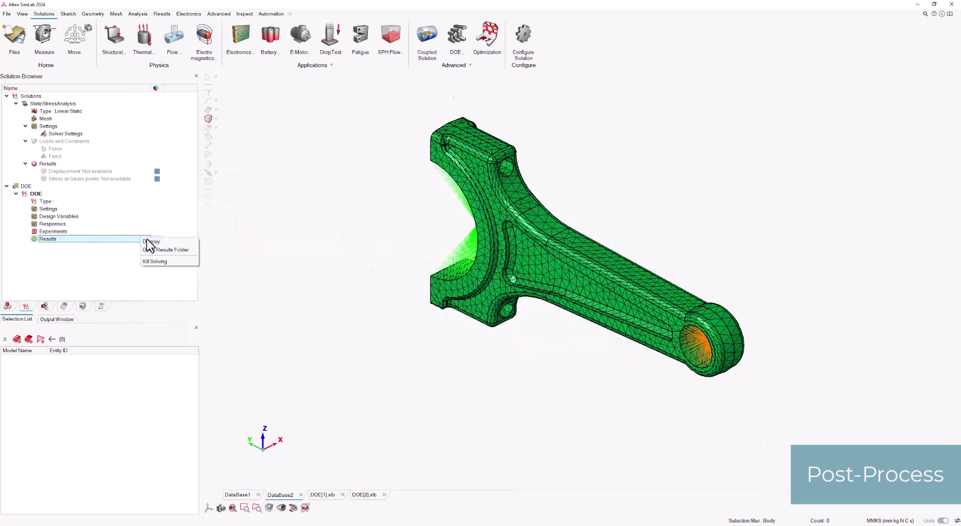
pyautogui.click(151, 241)
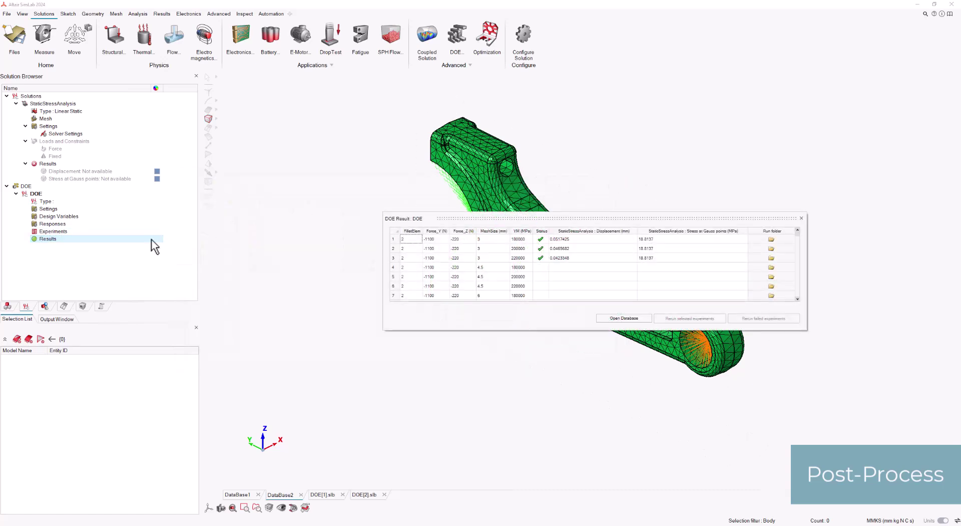
pyautogui.moveTo(552, 329); pyautogui.dragTo(552, 357)
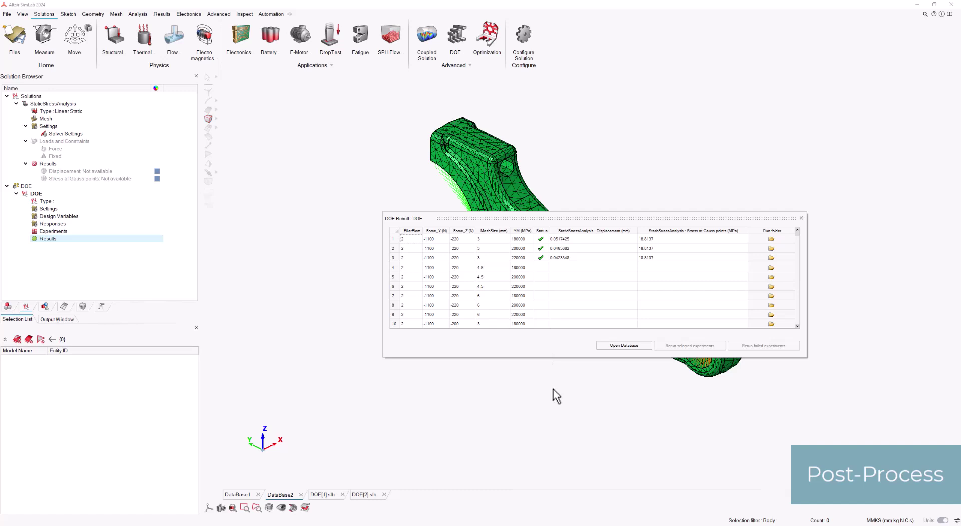